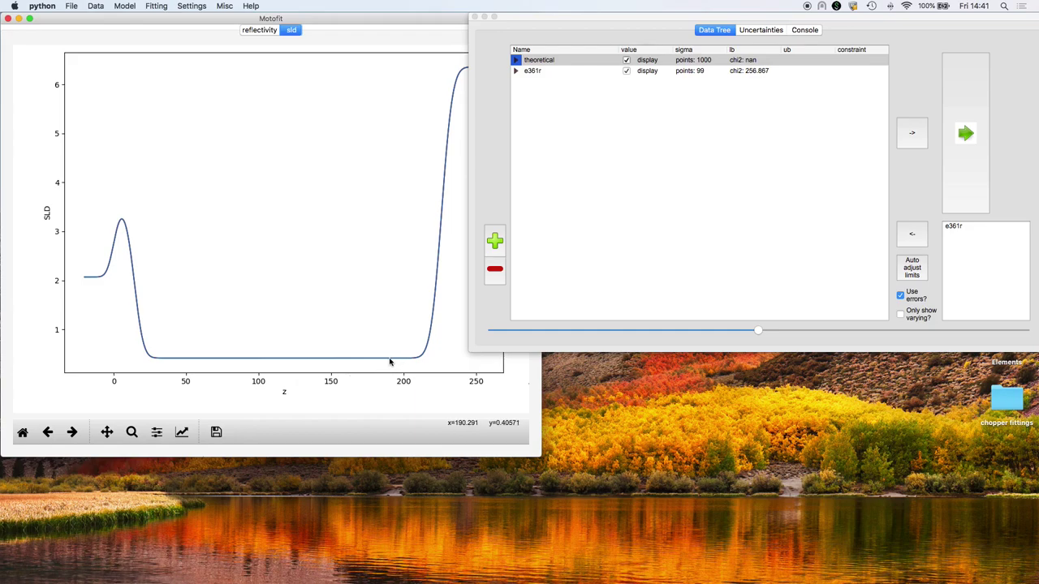
Compare the reflectivity and SLD plots and shift the data tree window slightly right.
left_click(261, 31)
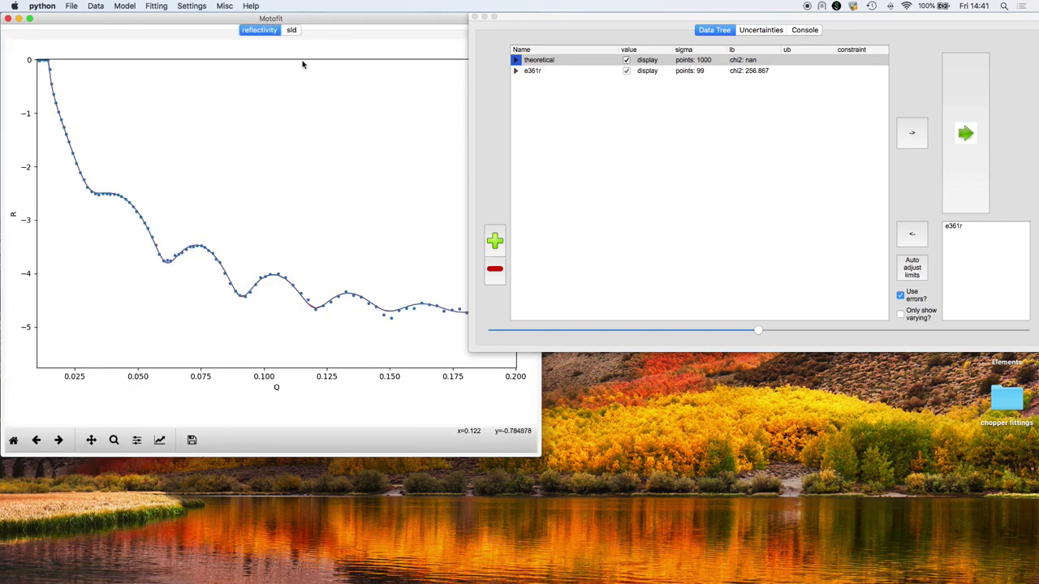
left_click(292, 31)
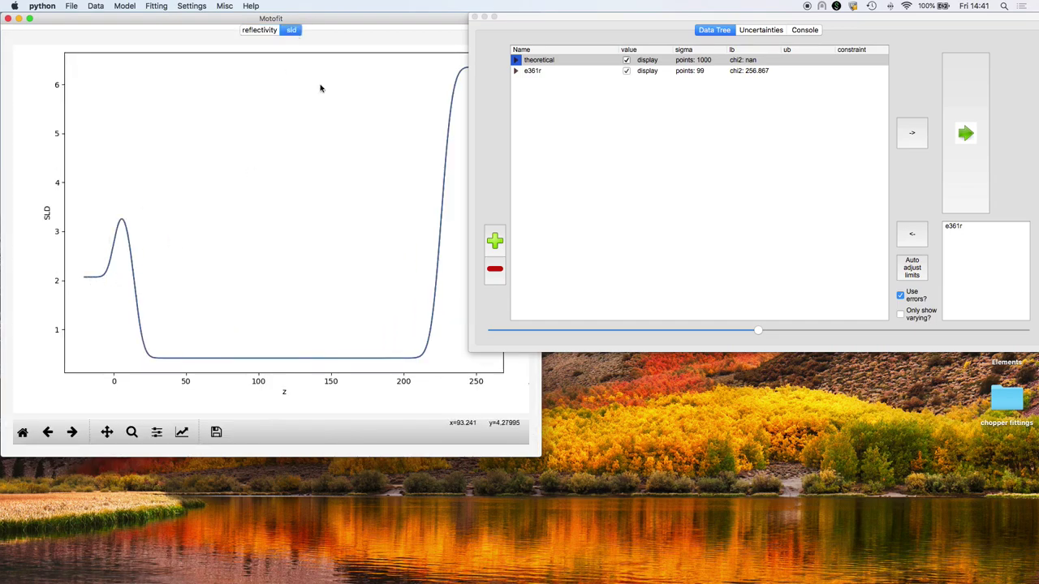
left_click_drag(523, 22, 563, 21)
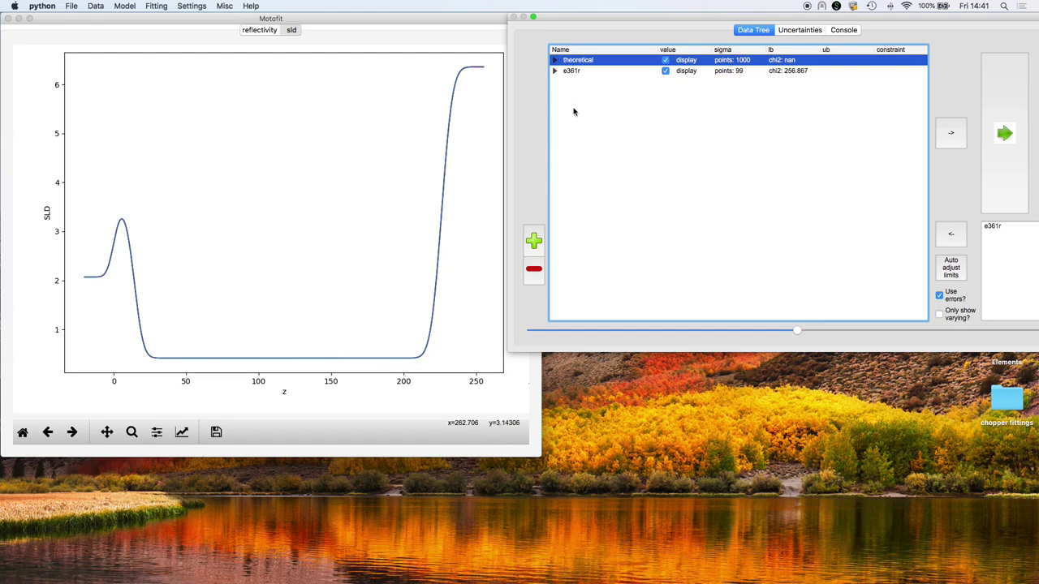
Expand the e361r model tree and inspect its fronting, sio2 and polymer layers.
left_click(575, 72)
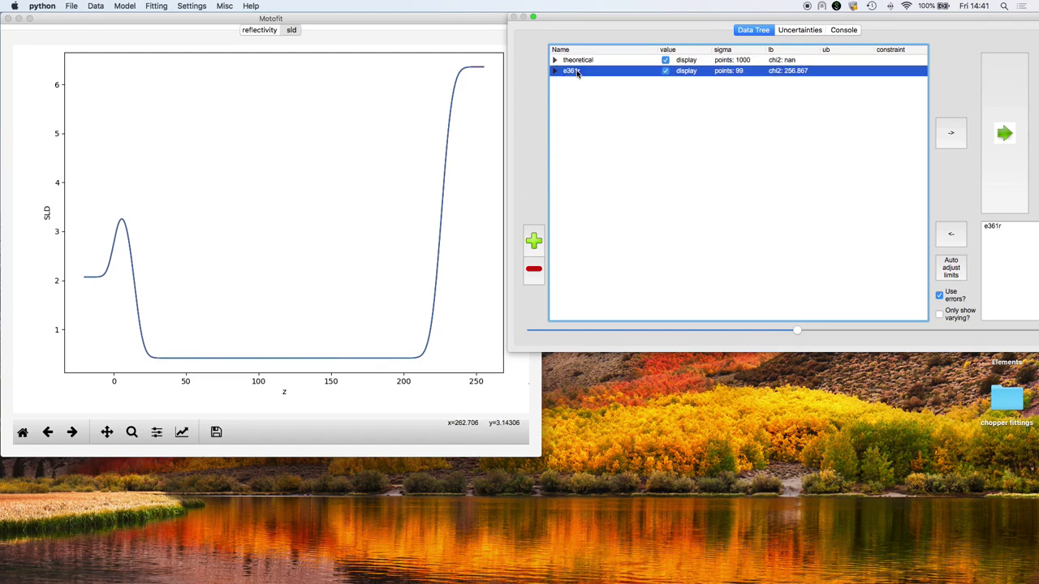
key("Right")
key("Down")
key("Right")
key("Down")
key("Down")
key("Down")
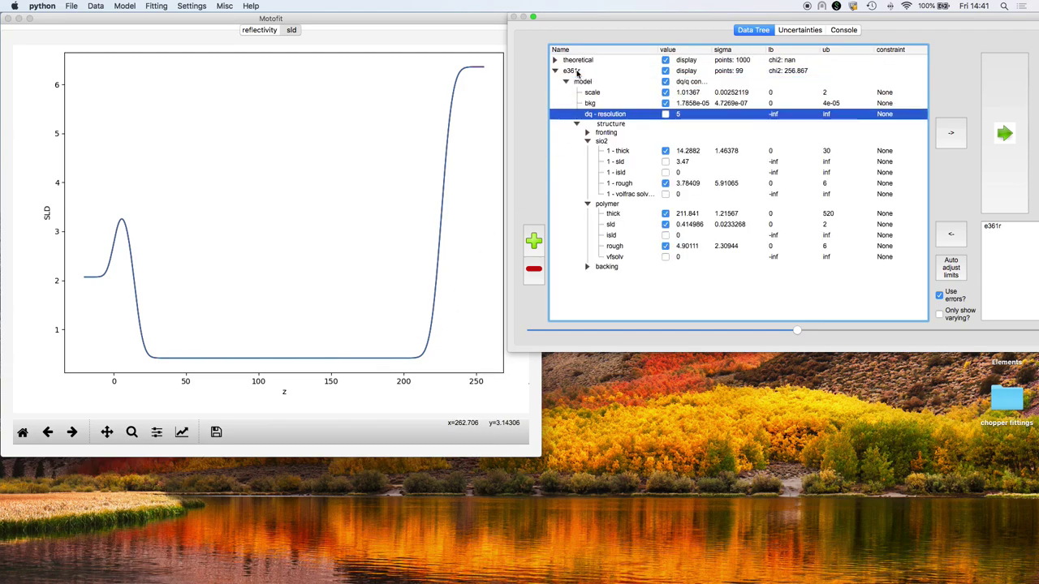
left_click(589, 142)
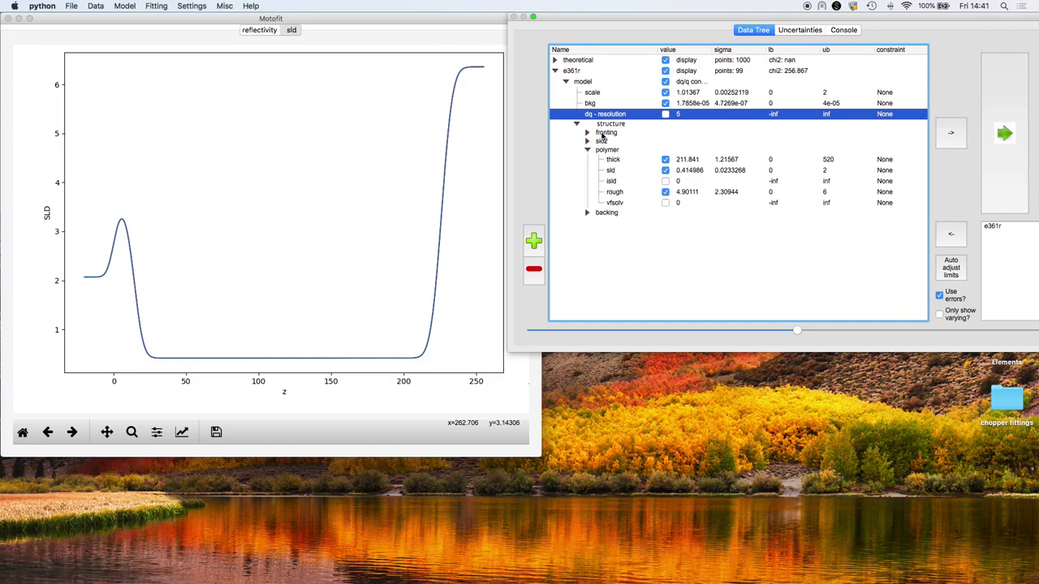
left_click(586, 150)
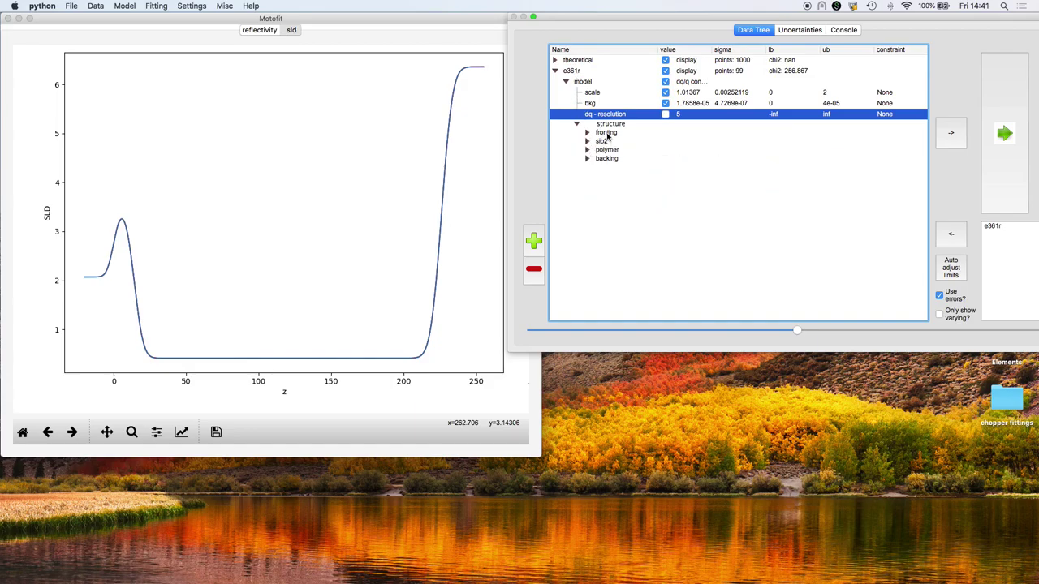
left_click(607, 134)
left_click(587, 134)
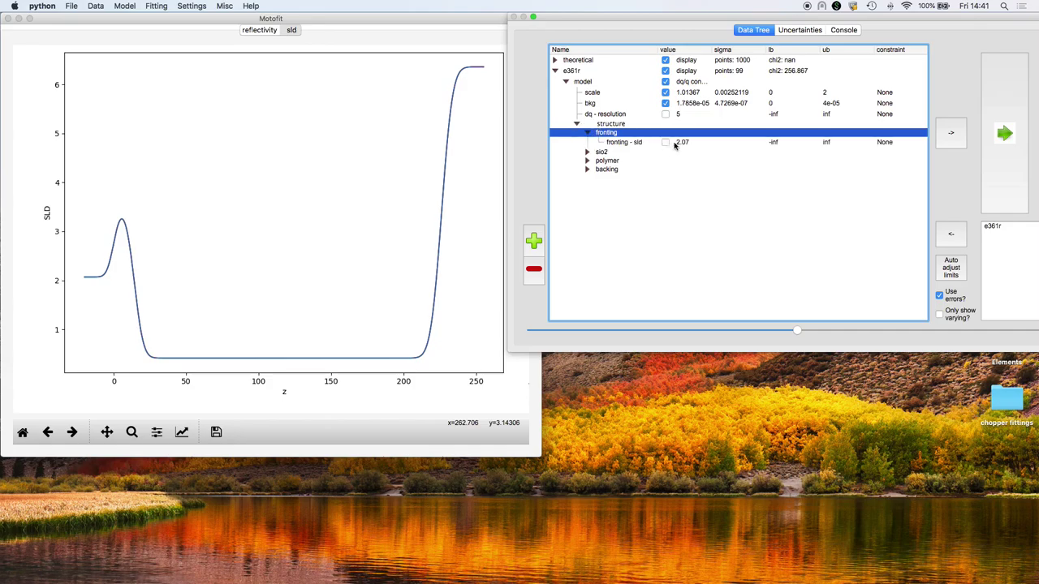
left_click(587, 133)
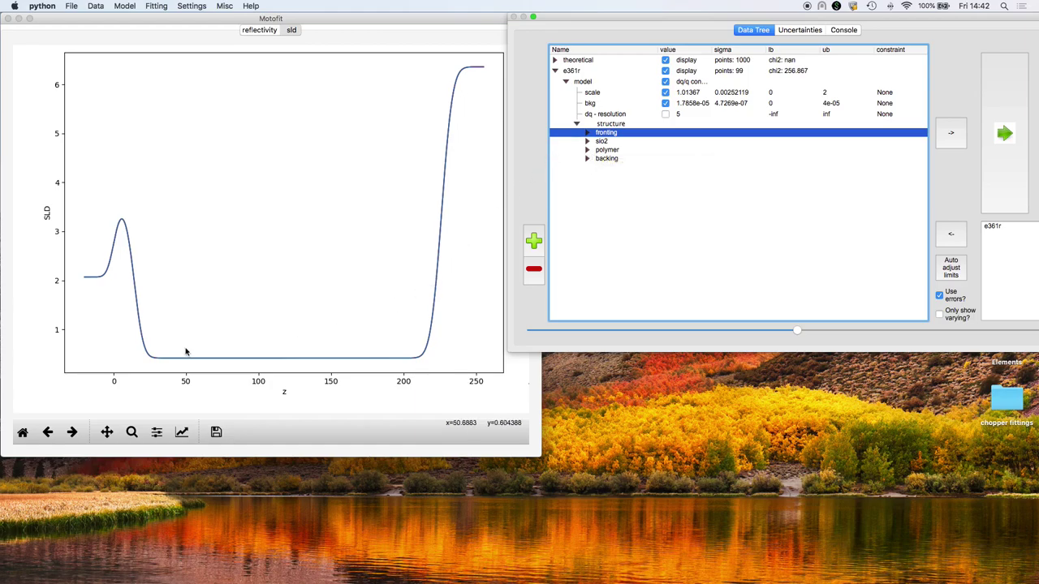
Inspect the theoretical dataset's model structure, then collapse it again.
left_click(555, 70)
left_click(555, 60)
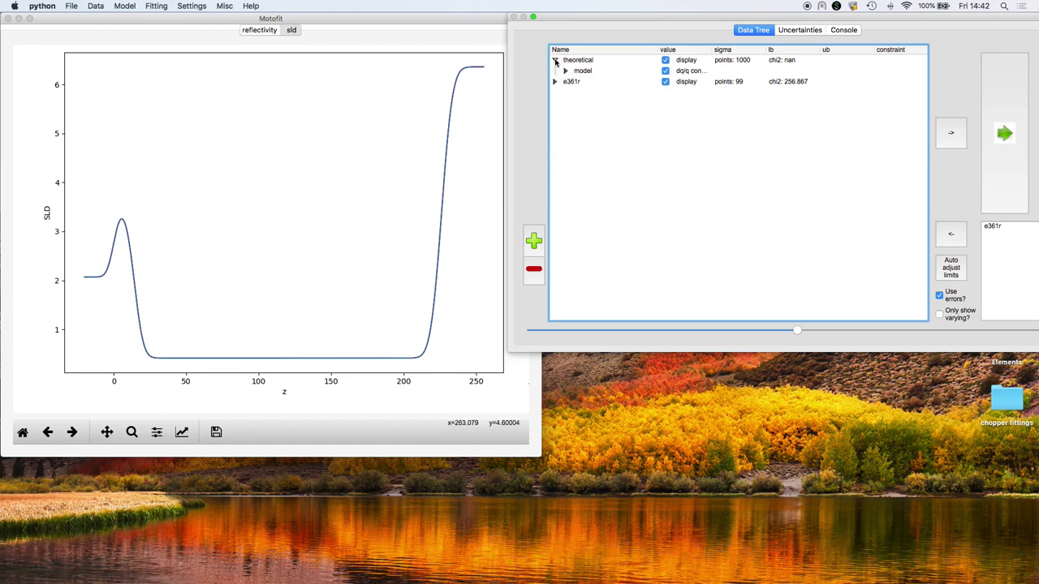
left_click(565, 72)
left_click(565, 72)
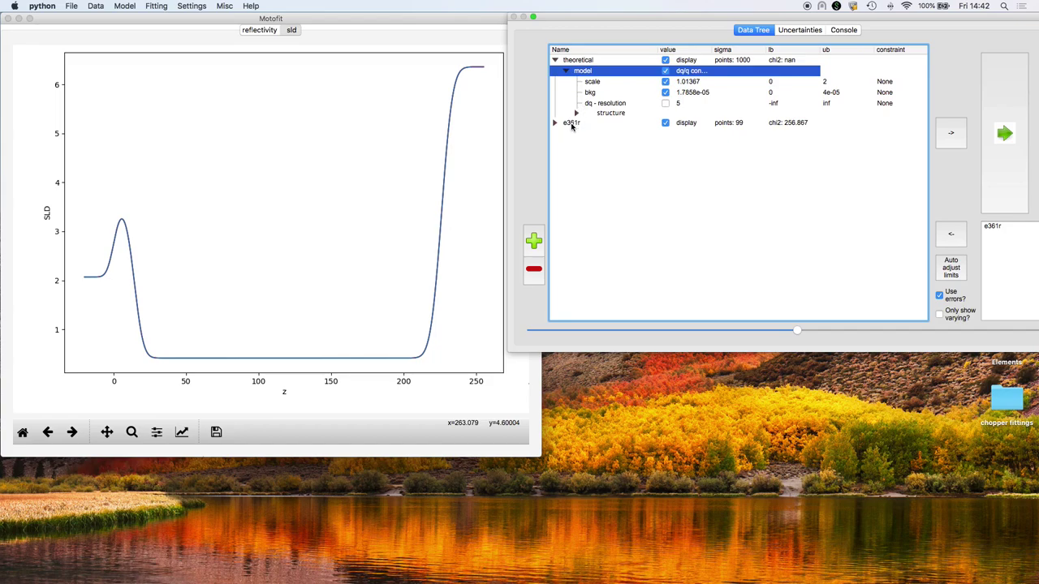
left_click(577, 114)
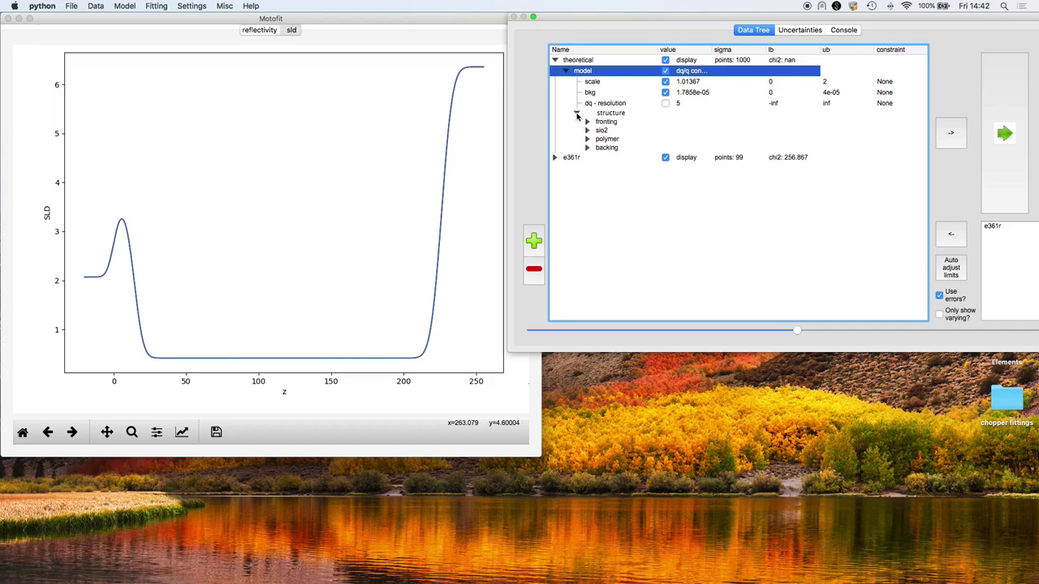
left_click(577, 113)
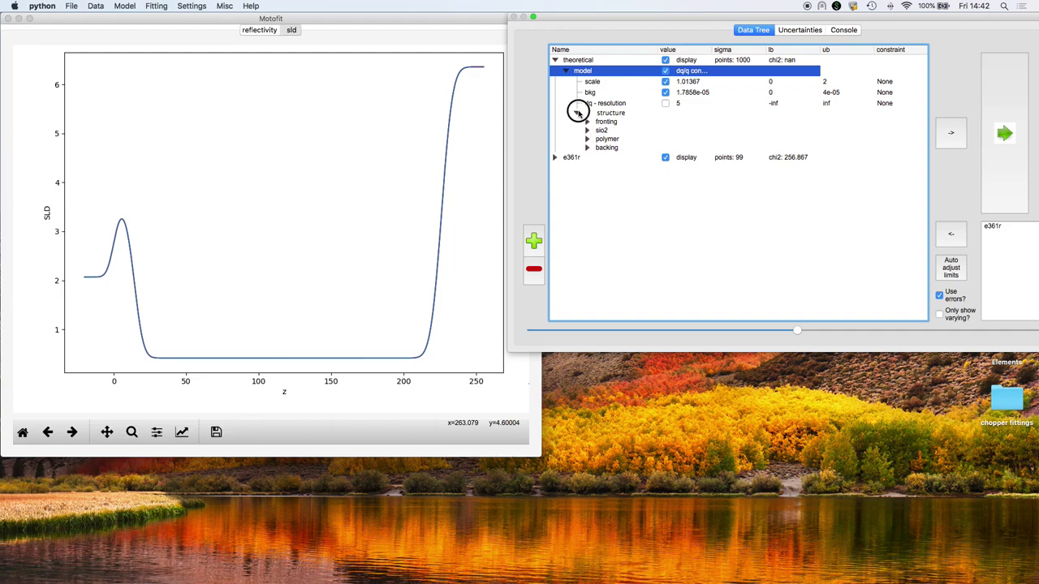
left_click(570, 70)
left_click(567, 61)
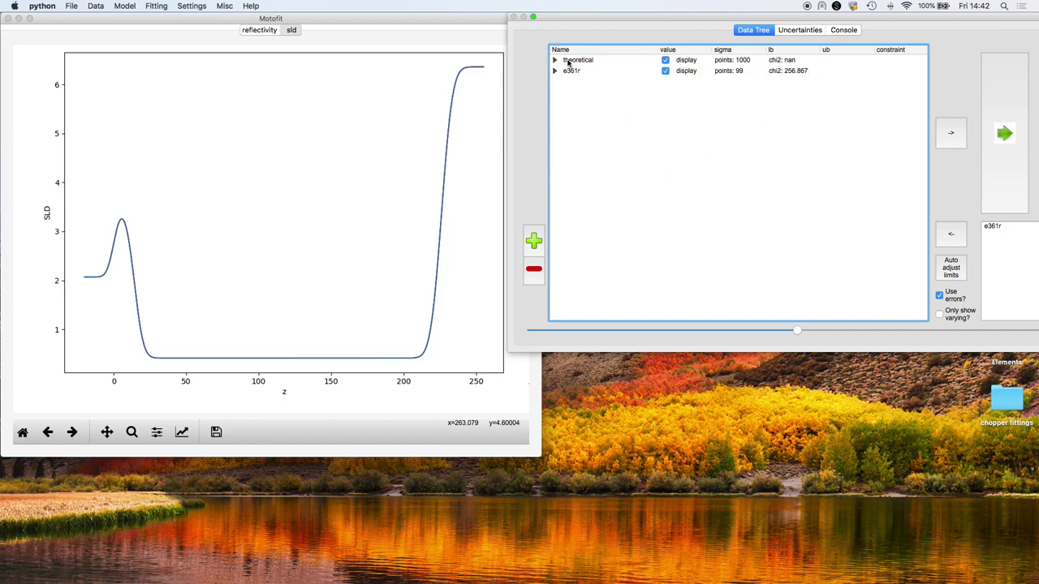
Delete the polymer layer from the e361r structure.
left_click(555, 70)
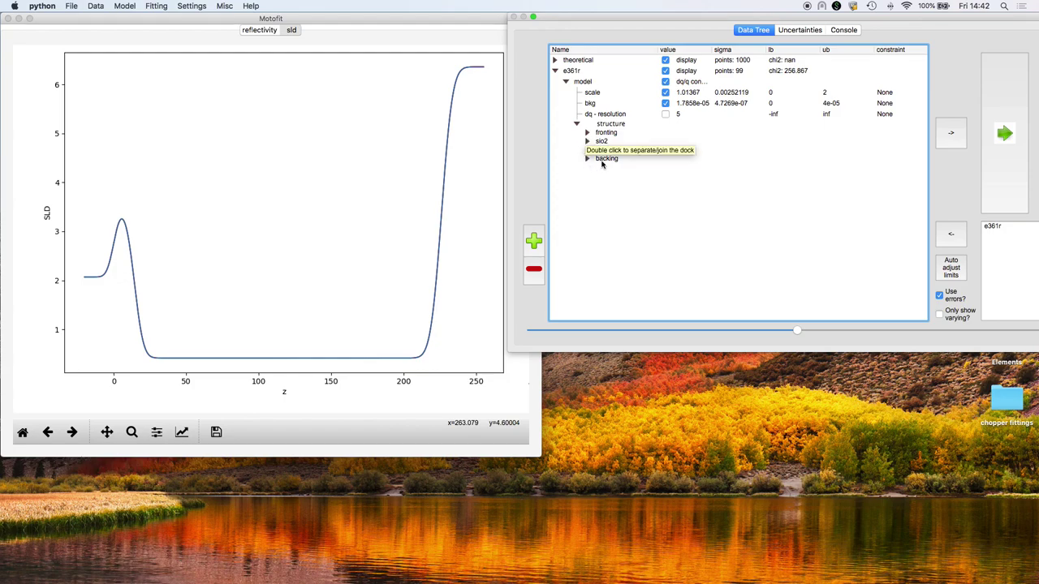
left_click(609, 151)
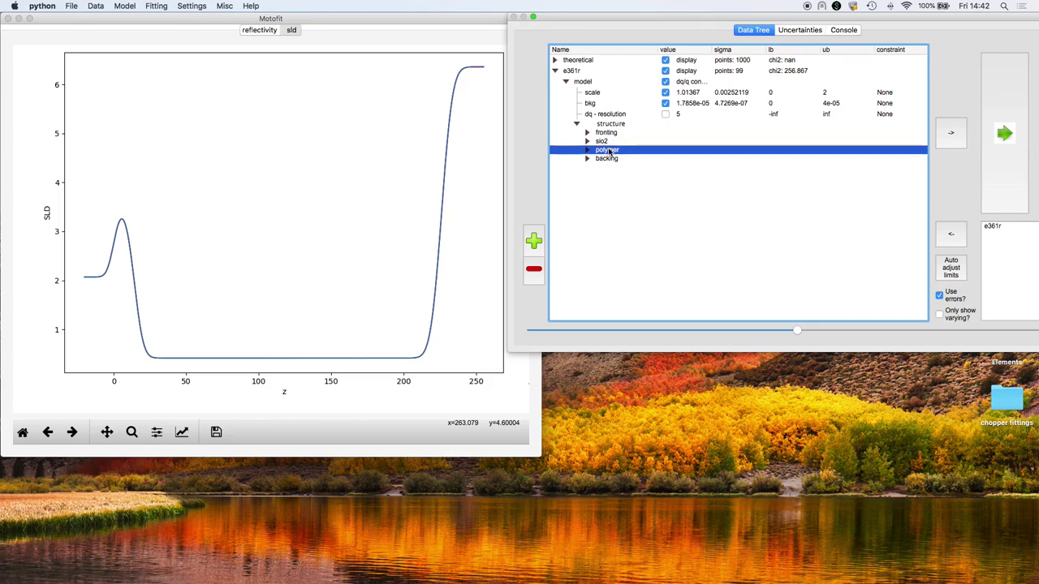
key("BackSpace")
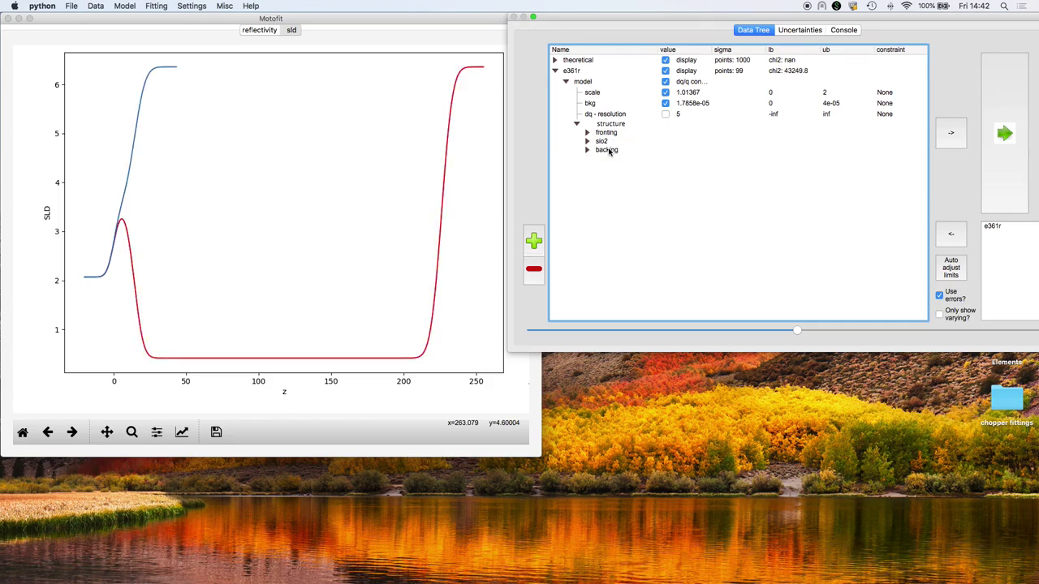
Insert a 3-knot Spline component after sio2 and view its reflectivity against the data.
left_click(609, 142)
left_click(533, 240)
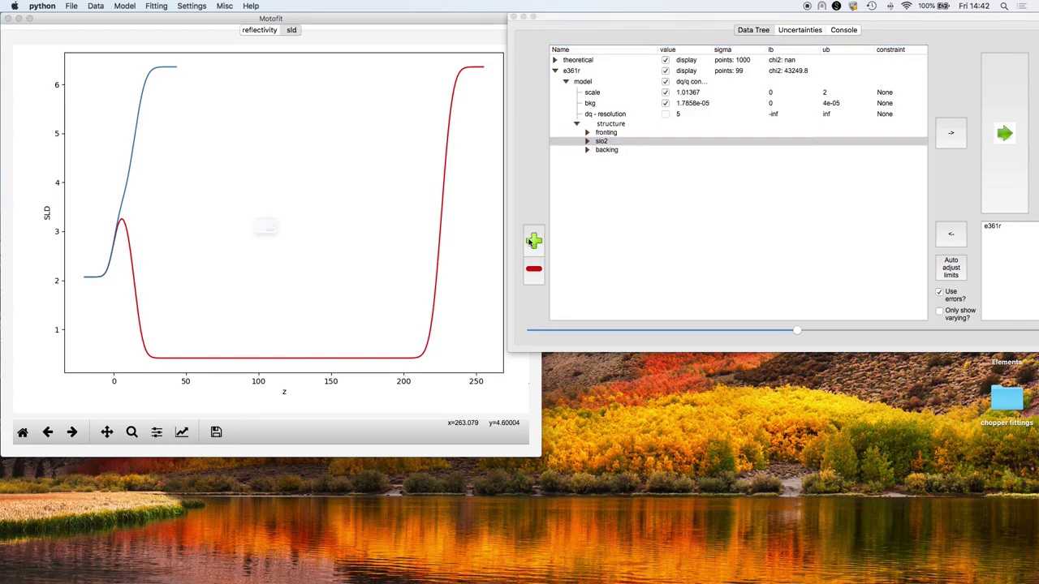
left_click(279, 227)
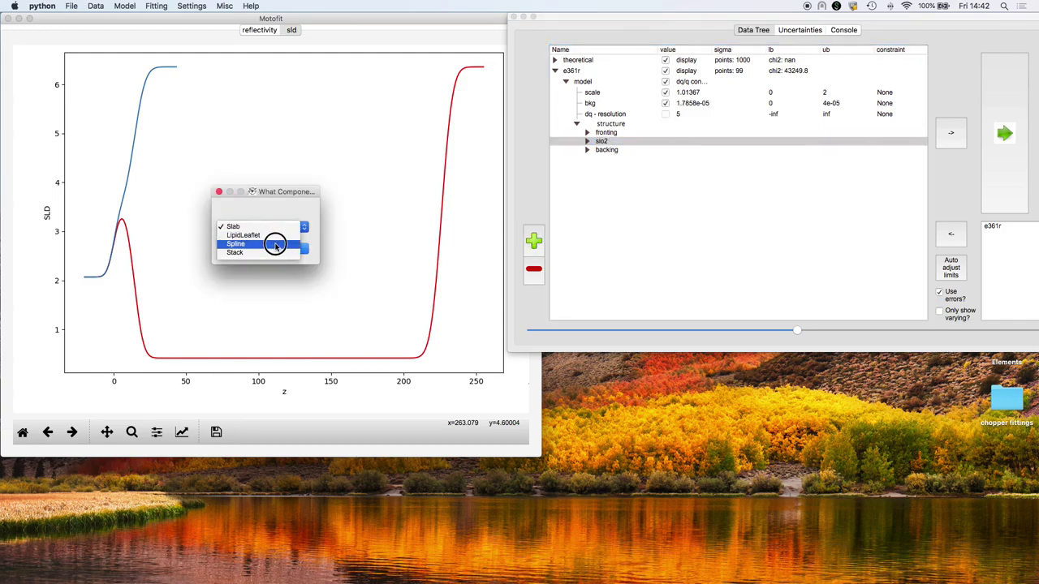
left_click(276, 244)
left_click(286, 248)
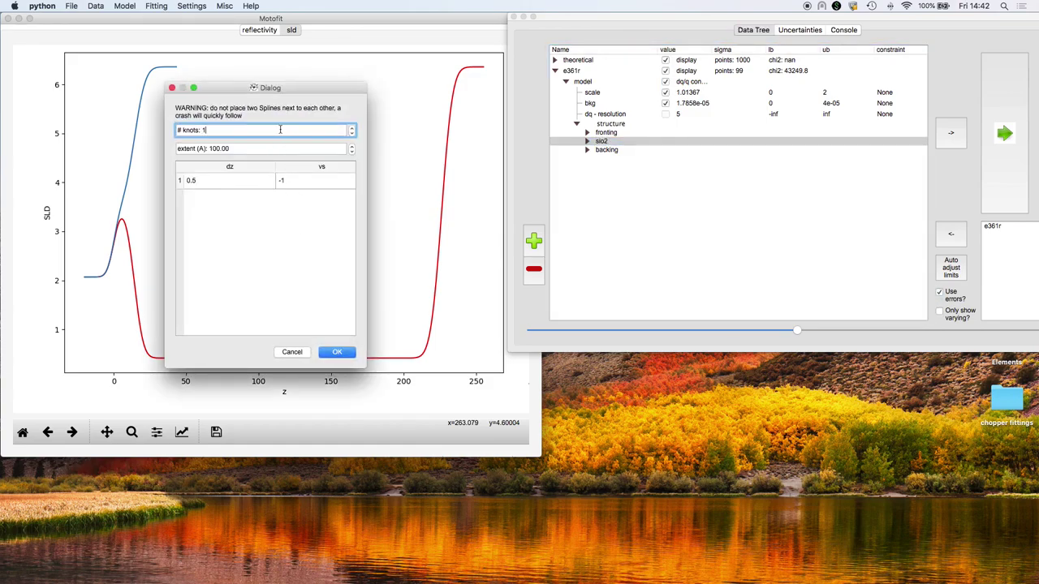
scroll(280, 129, "up", 2)
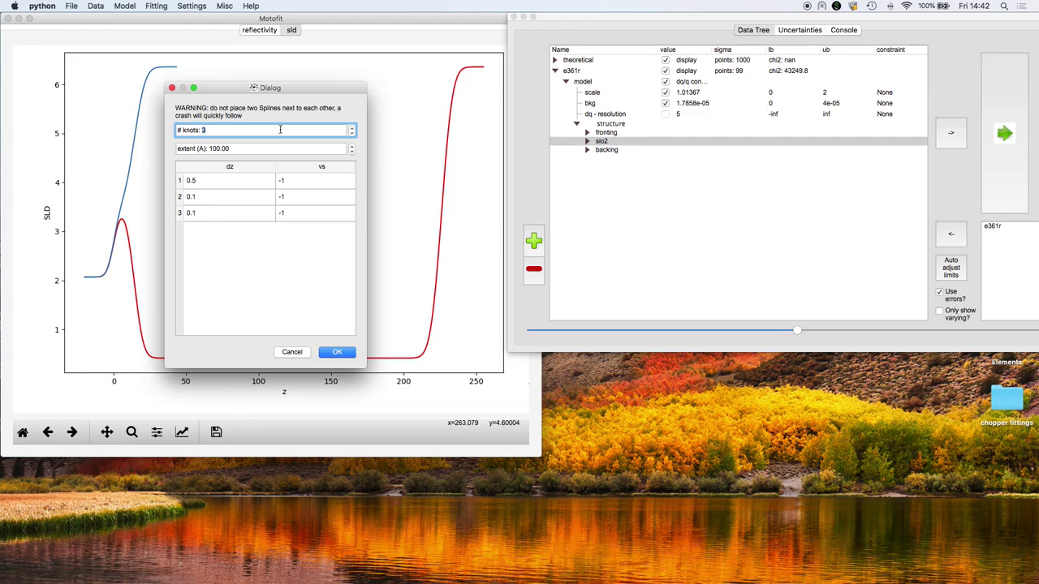
left_click(339, 354)
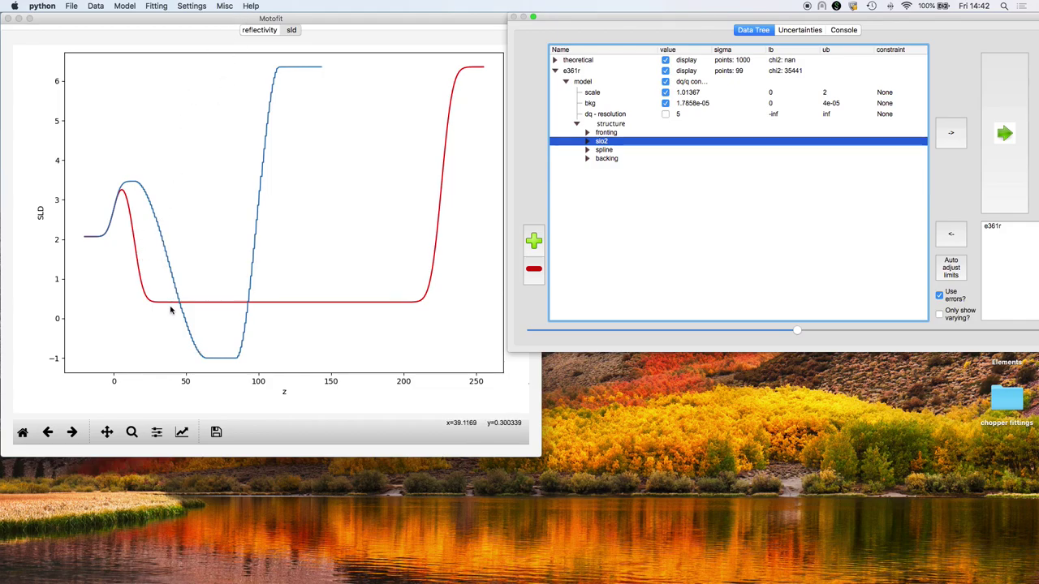
left_click(256, 30)
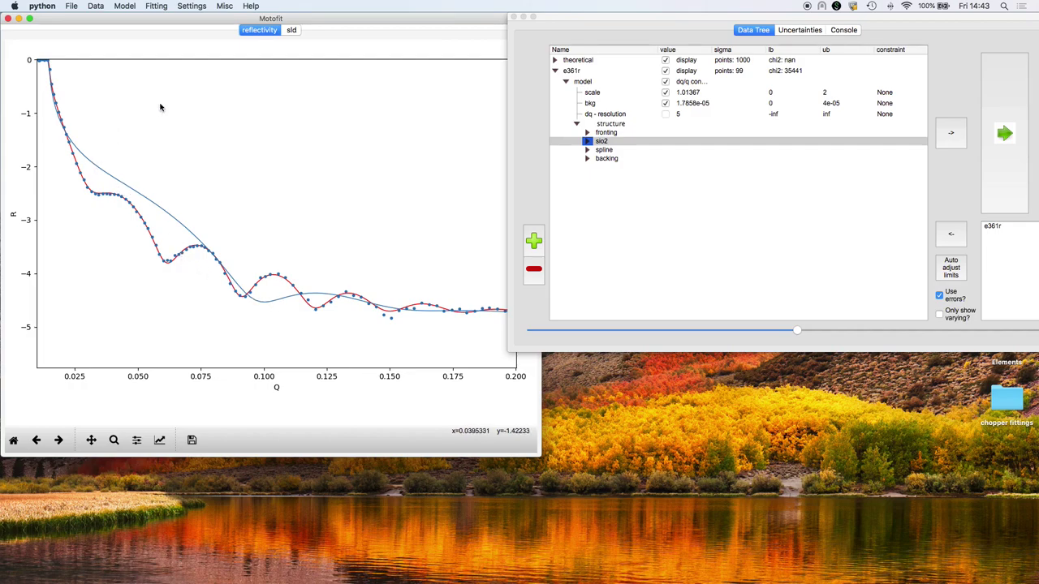
Set the spline extent to 230 and reveal its dz and vs knot lists.
left_click(293, 30)
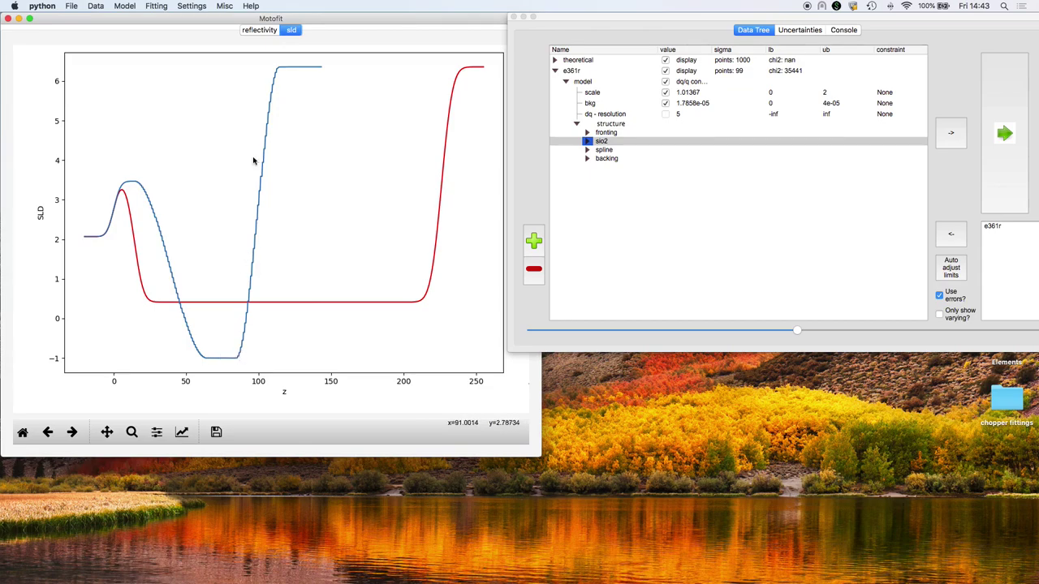
left_click(587, 150)
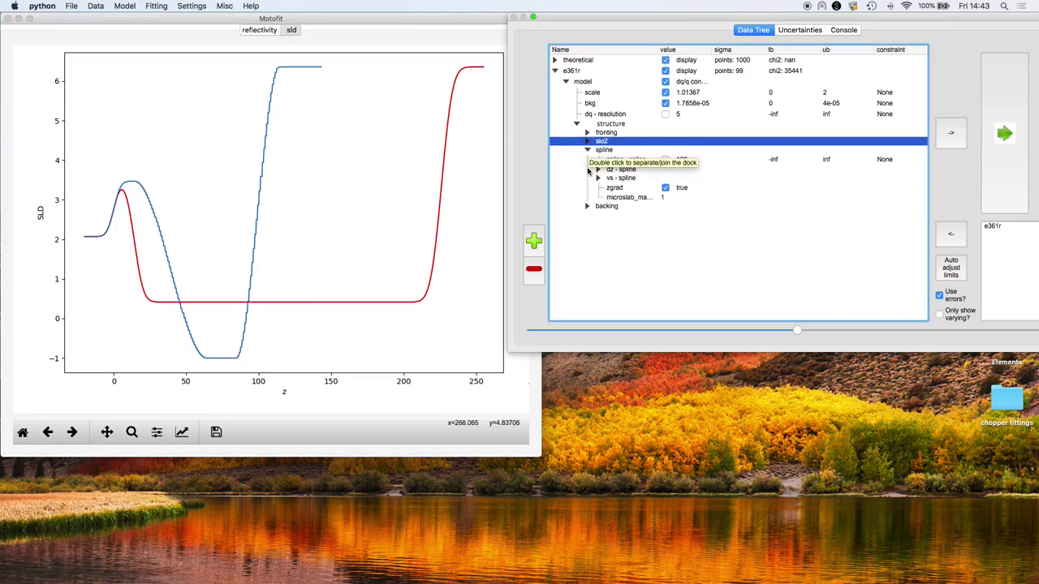
left_click(681, 160)
left_click(681, 160)
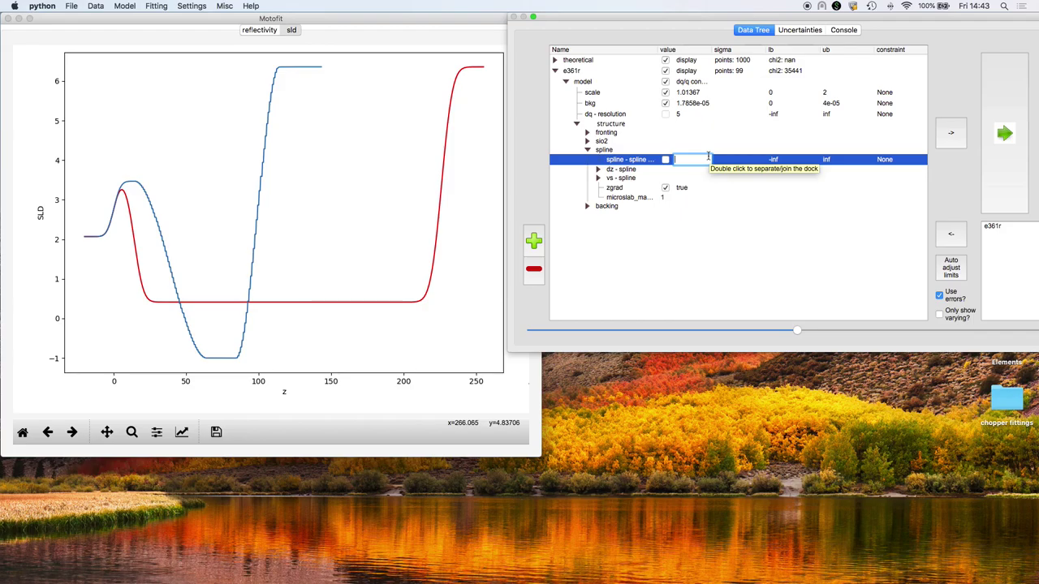
key("Return")
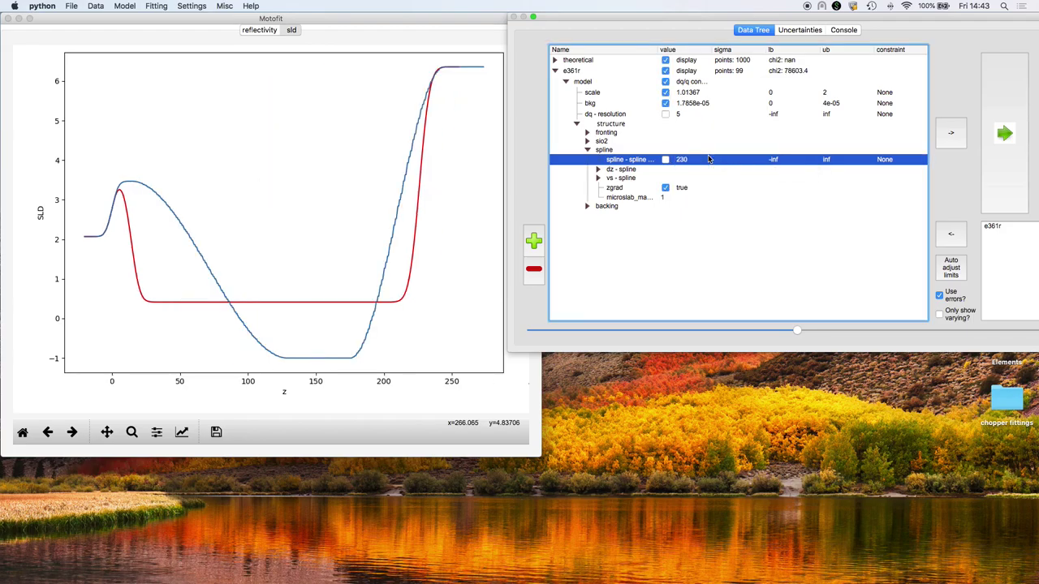
left_click(599, 169)
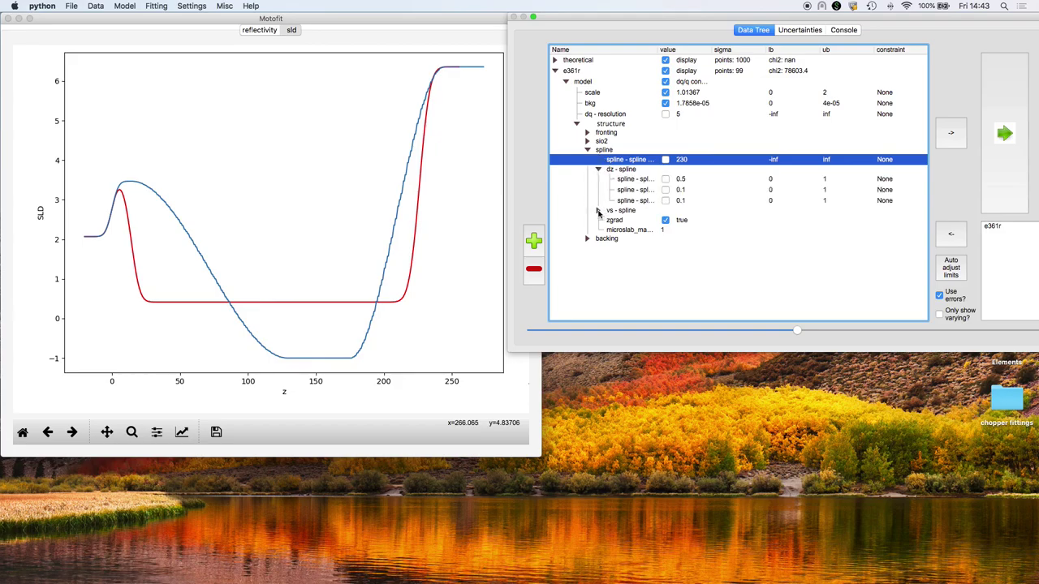
left_click(598, 211)
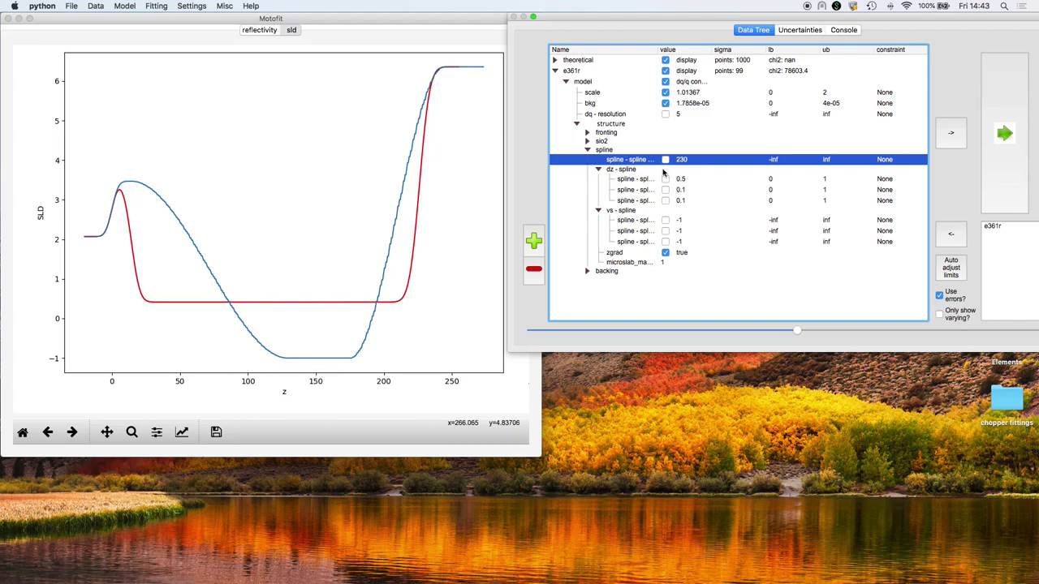
Set the three dz knot spacings to 0.1, 0.4 and 0.4.
double_click(685, 179)
type("0.1")
key("Return")
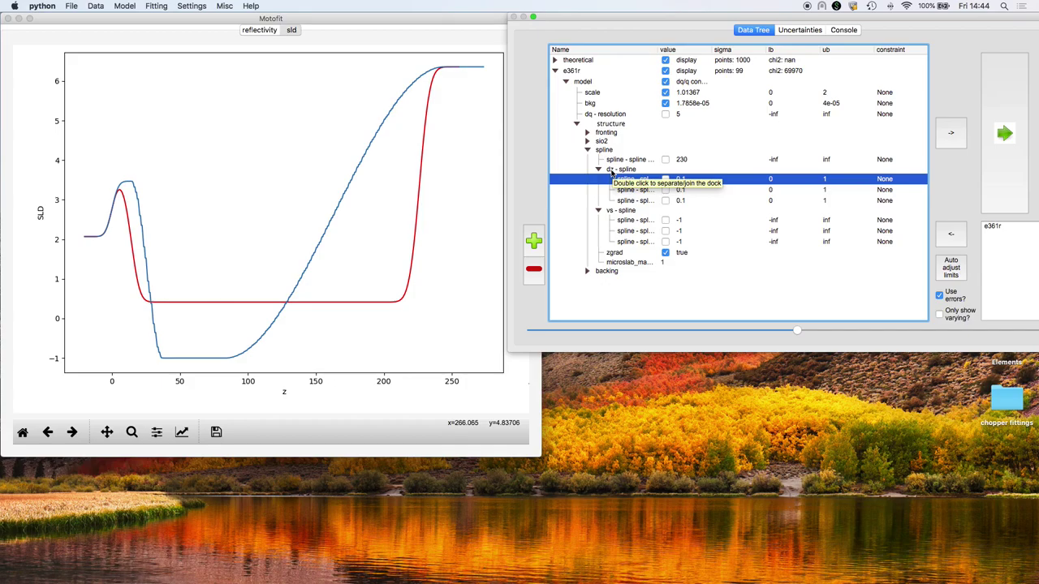
left_click(687, 191)
double_click(687, 191)
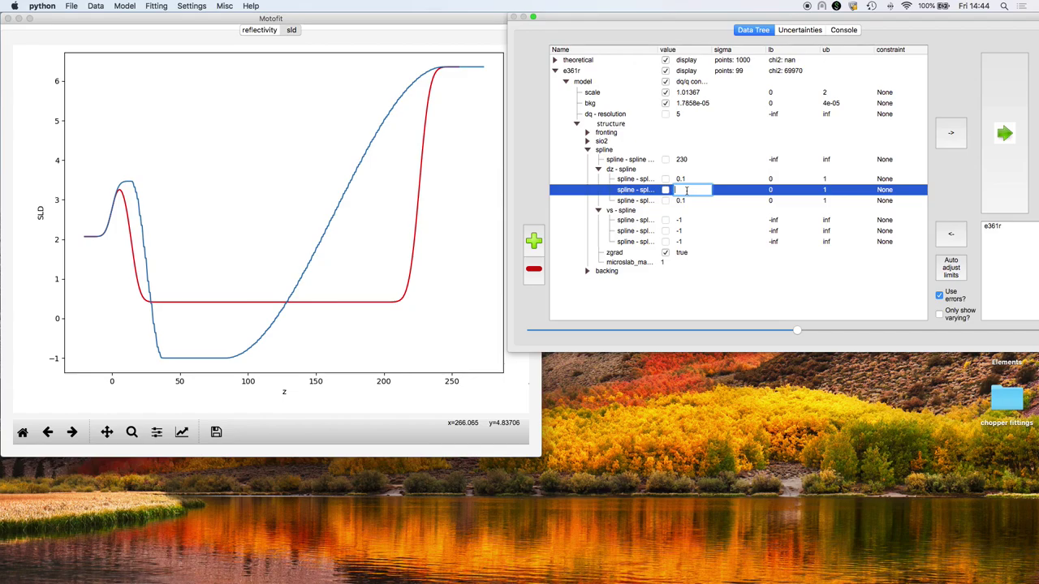
type("0.4")
key("Return")
double_click(687, 199)
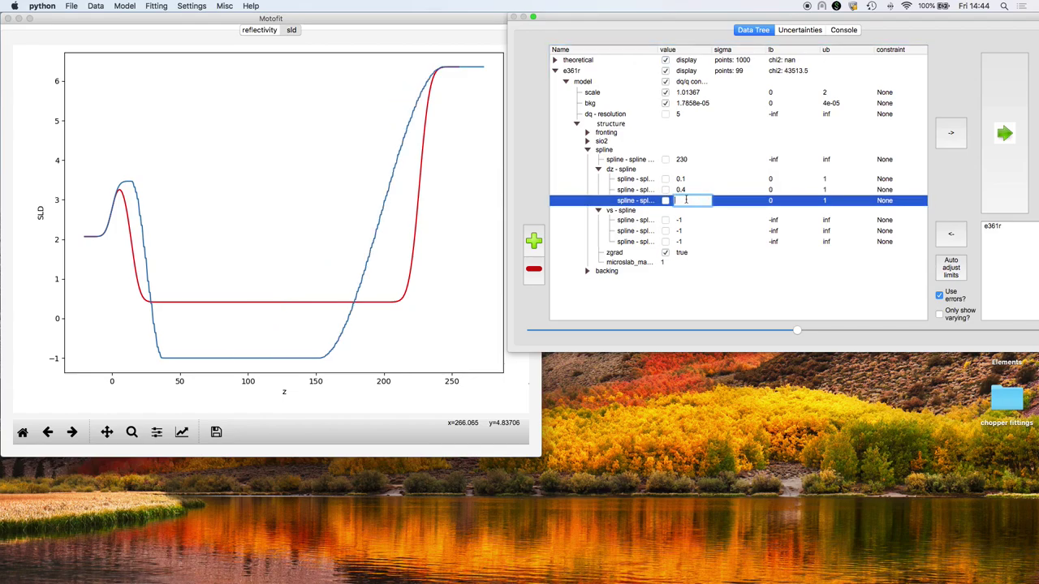
type(".4")
key("Return")
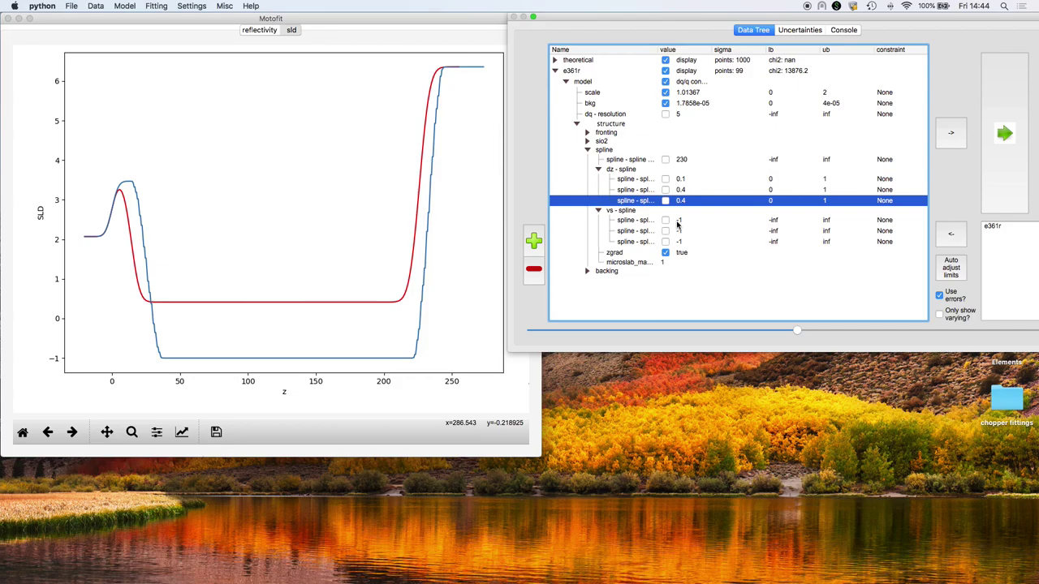
left_click(624, 212)
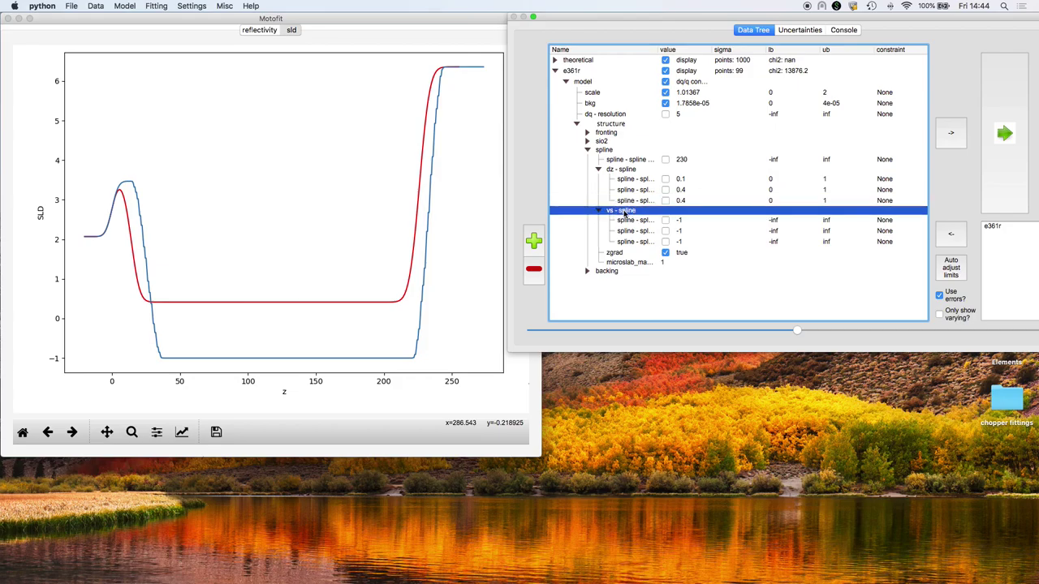
Change the middle vs knot value to 5.
double_click(683, 232)
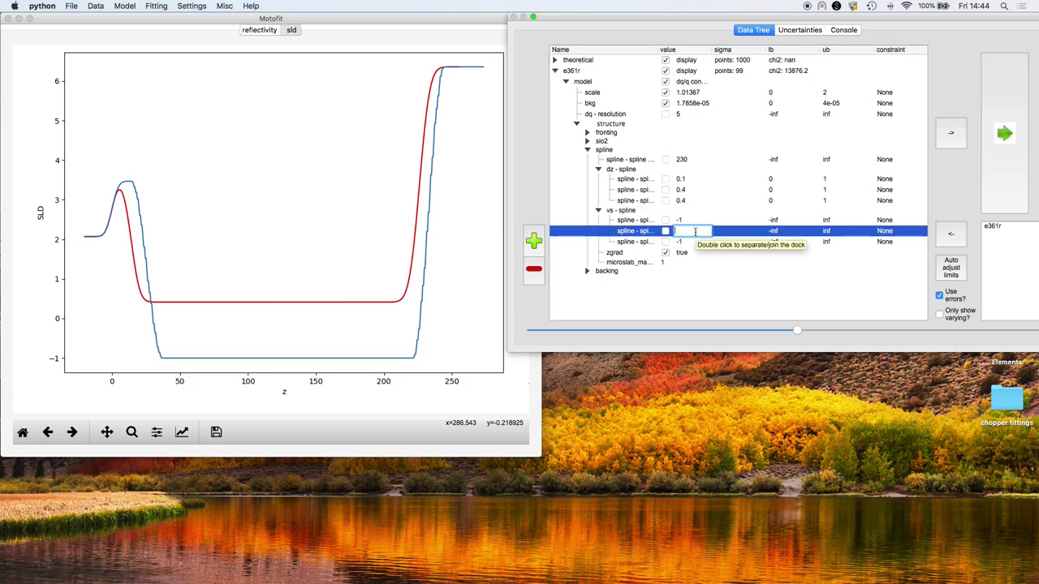
type("5")
key("Return")
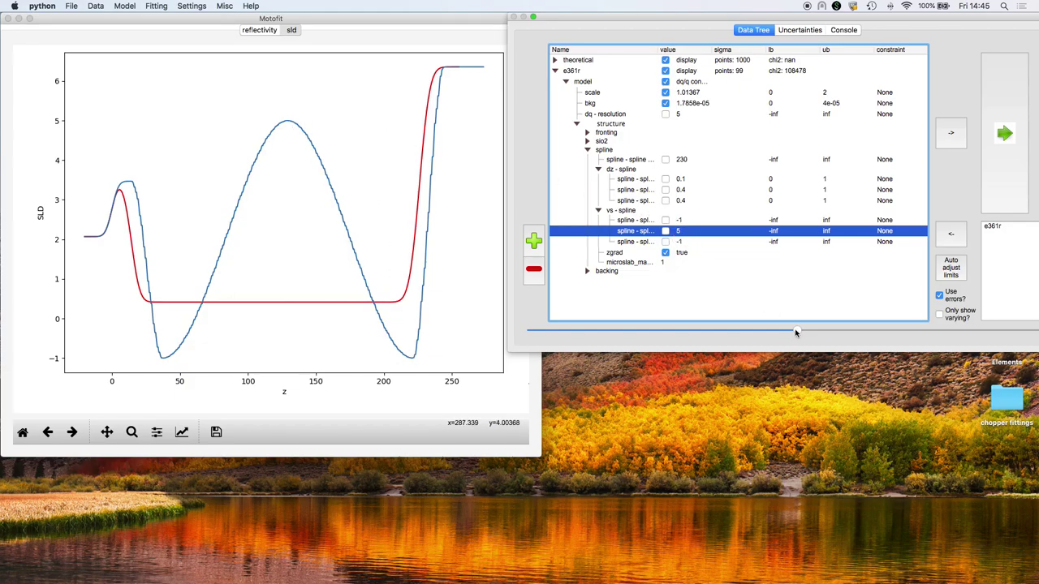
Slide the second vs knot to about 4.01 and the first dz knot to 0.072.
left_click_drag(796, 332, 599, 333)
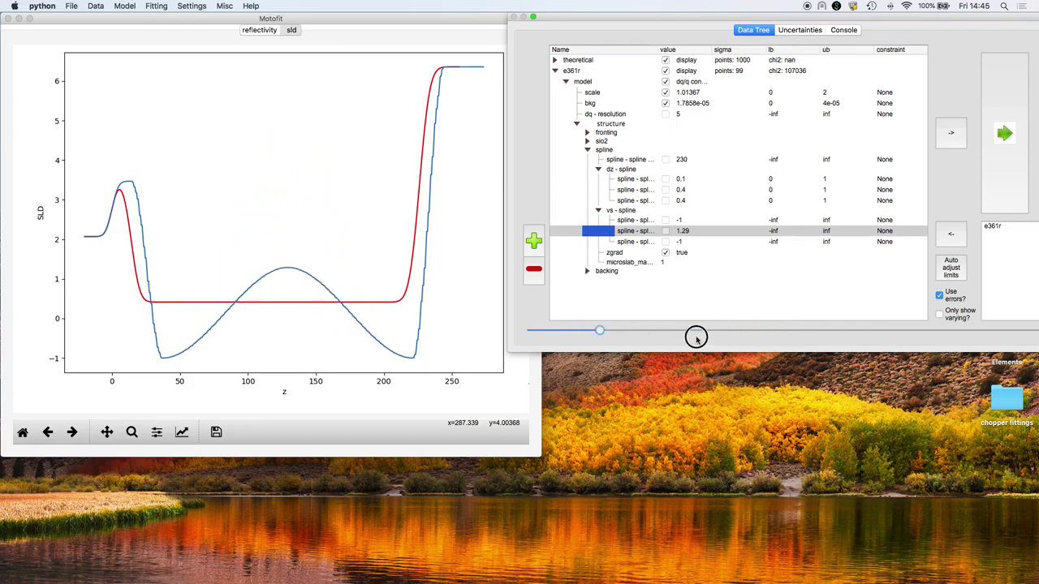
left_click_drag(697, 338, 930, 329)
left_click(685, 182)
left_click(656, 332)
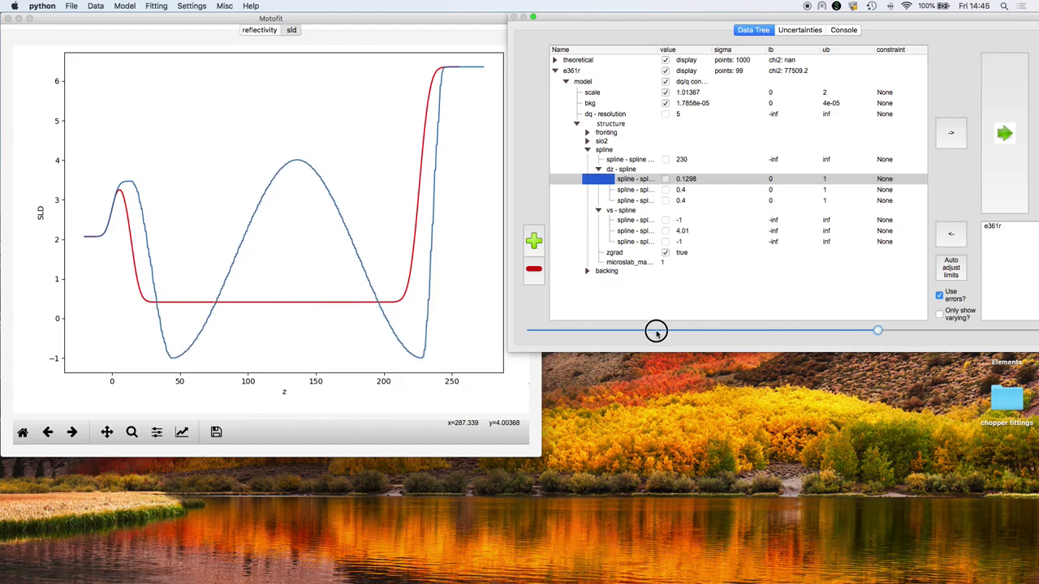
left_click_drag(656, 332, 883, 327)
Set the first vs knot to 1 and the third vs knot to 5.
left_click(680, 221)
double_click(697, 220)
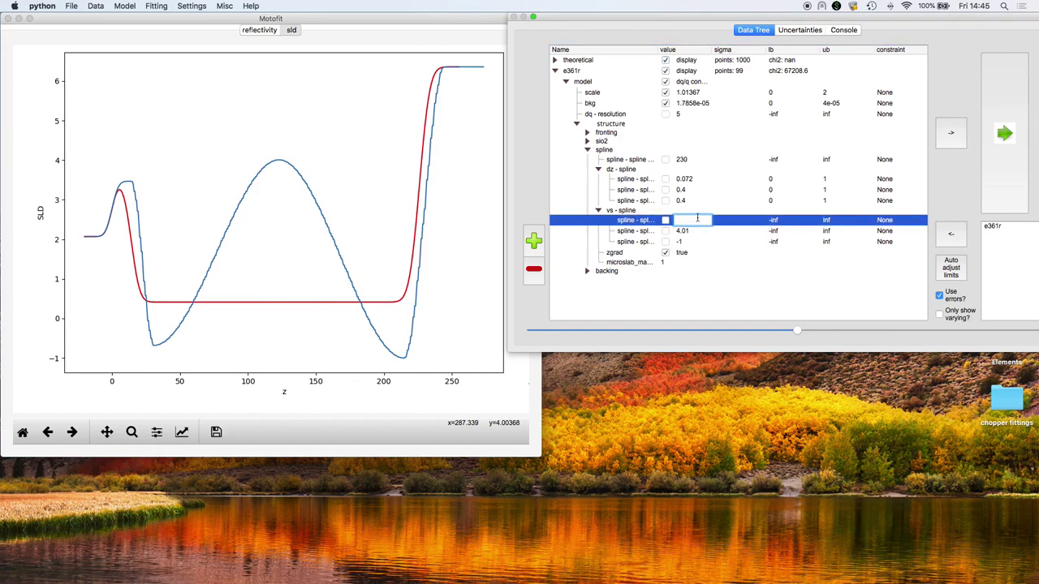
key("Return")
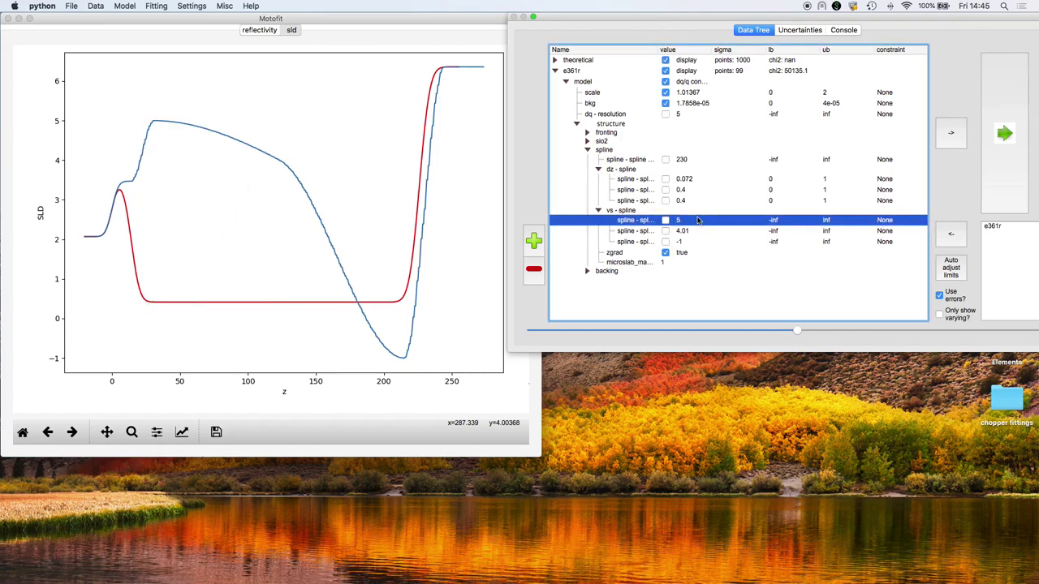
double_click(693, 220)
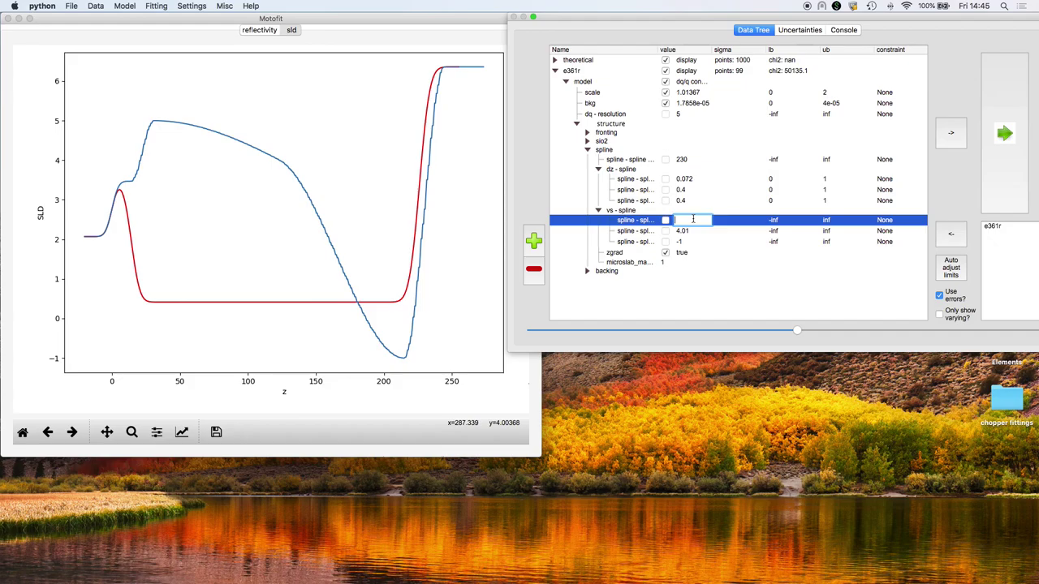
type("1")
key("Return")
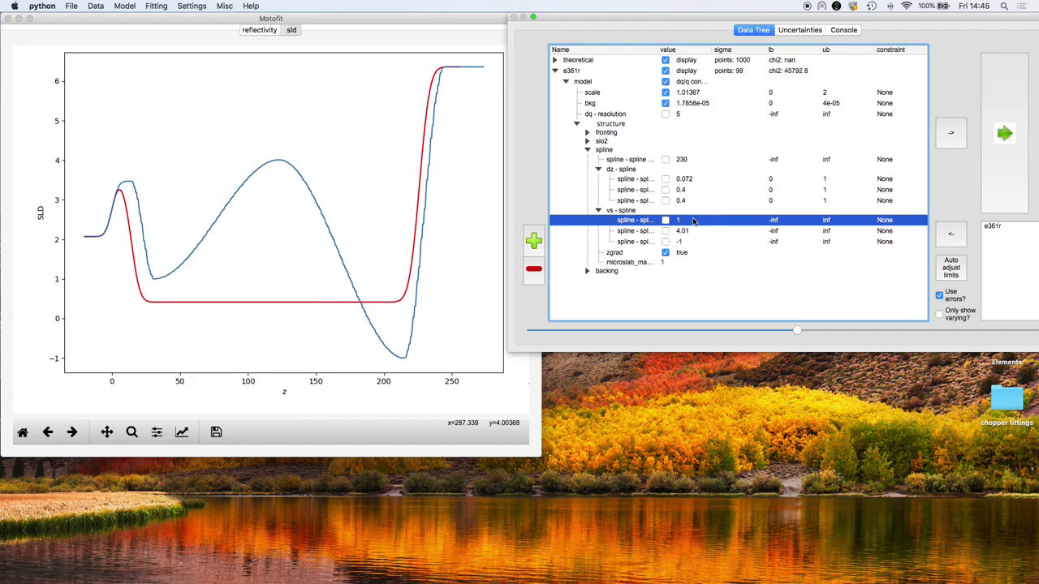
double_click(677, 242)
type("5")
key("Return")
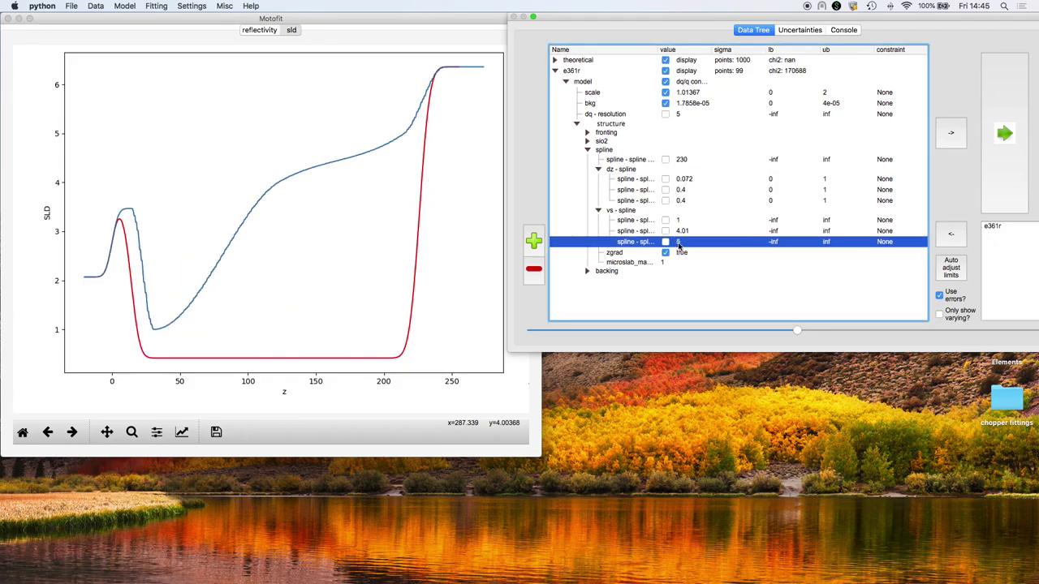
Lower the second vs knot, trim the third to 5.52, and reduce the second dz spacing.
left_click(677, 232)
left_click_drag(795, 335, 720, 329)
left_click(698, 242)
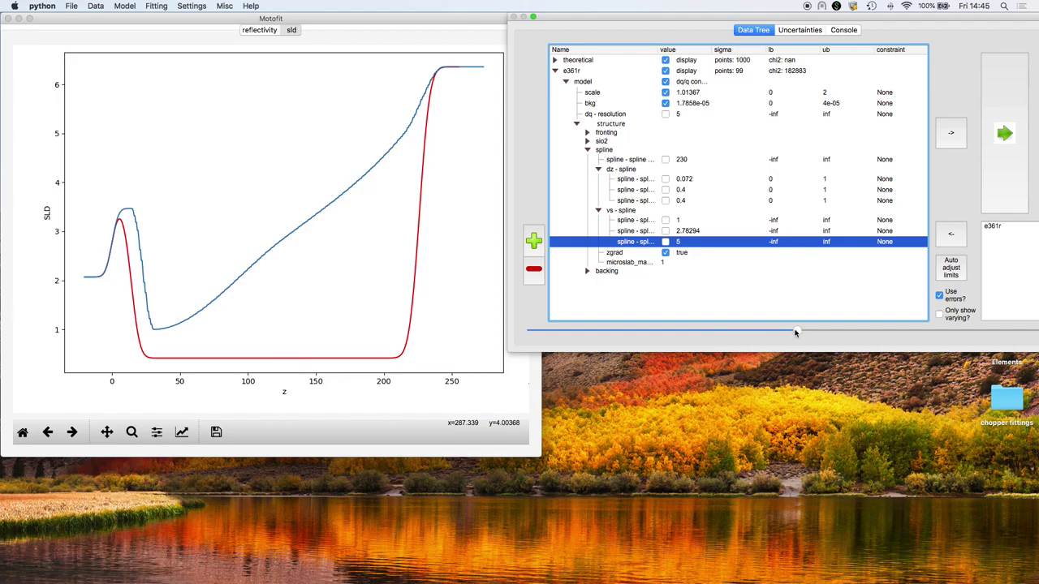
left_click_drag(797, 330, 822, 333)
left_click(703, 220)
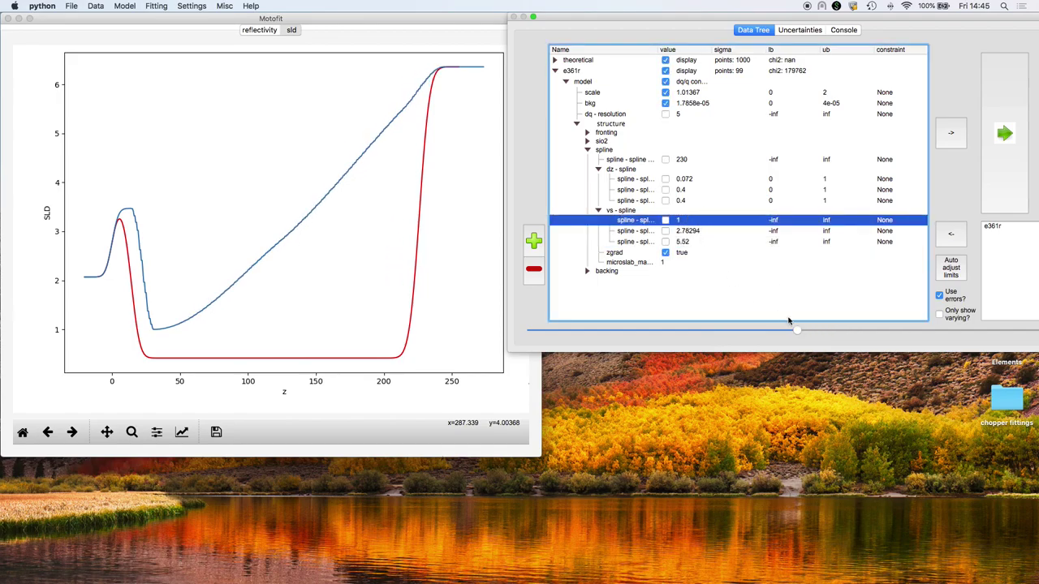
left_click(690, 232)
left_click(691, 190)
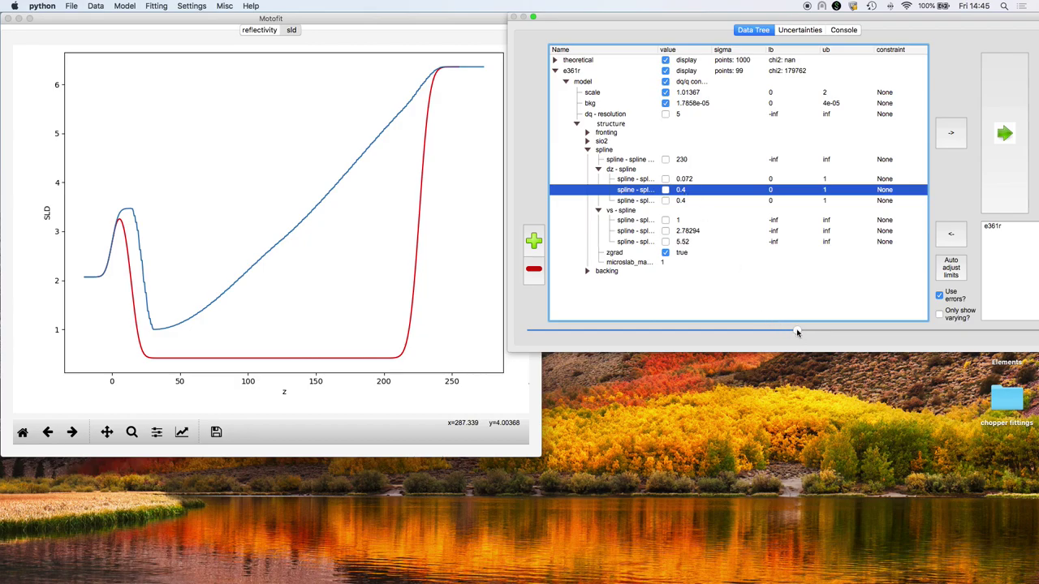
left_click_drag(798, 330, 748, 331)
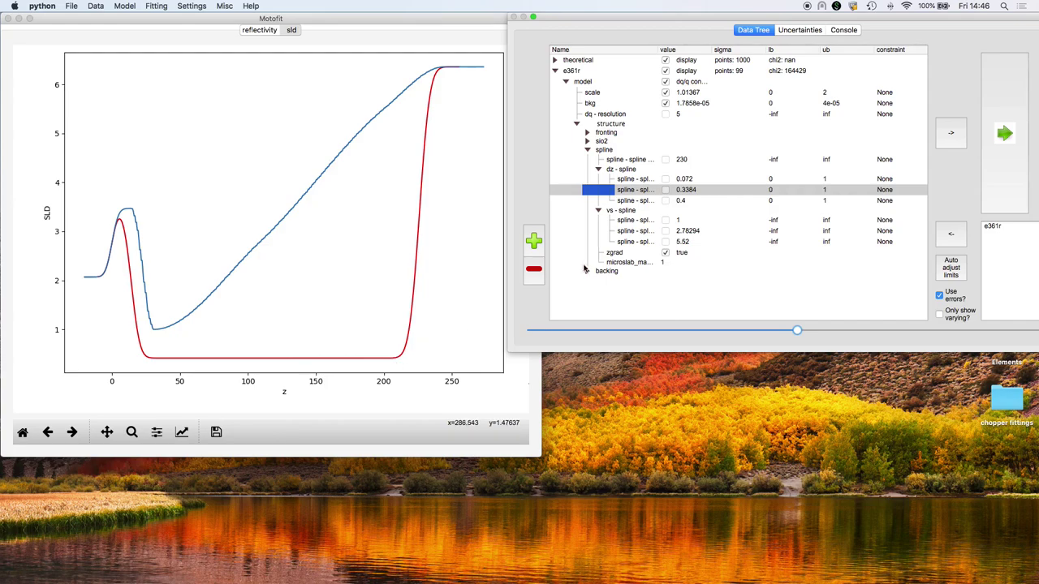
Begin editing the first dz knot value.
double_click(695, 179)
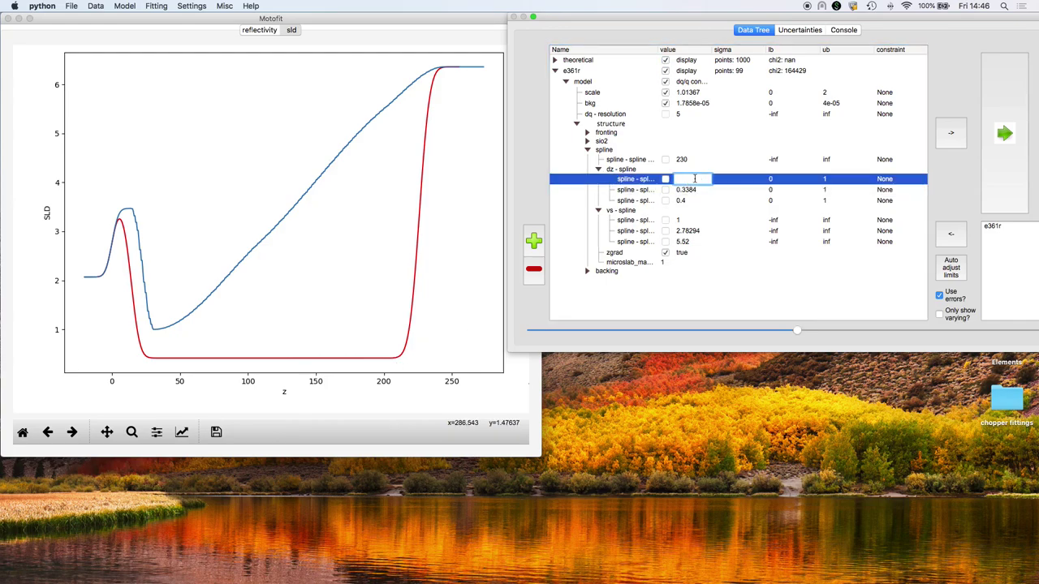
Set the first dz knot to 0.1 and all three vs knots to 0.5.
key("Return")
double_click(690, 220)
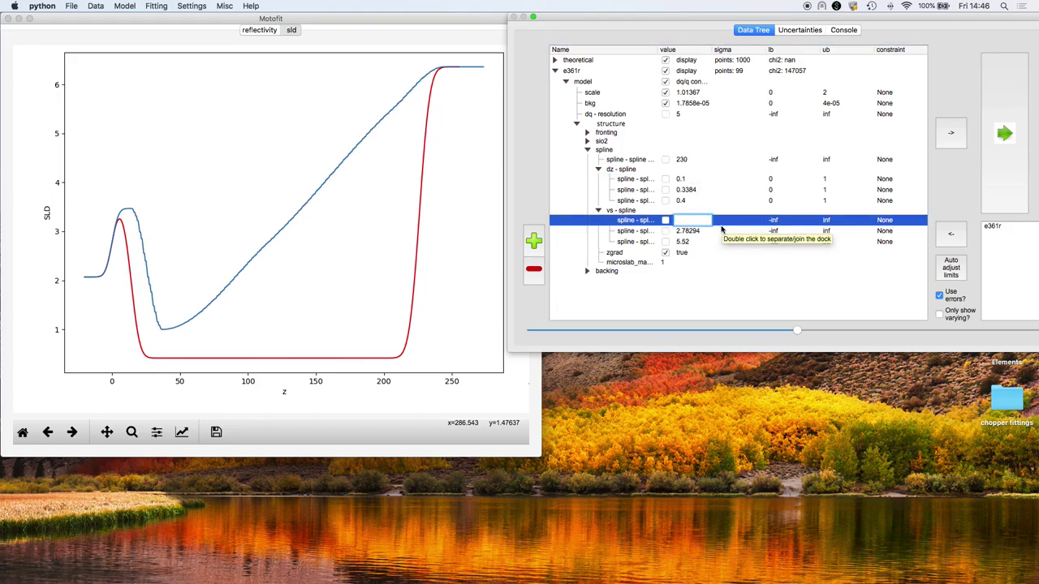
type("0.5")
key("Return")
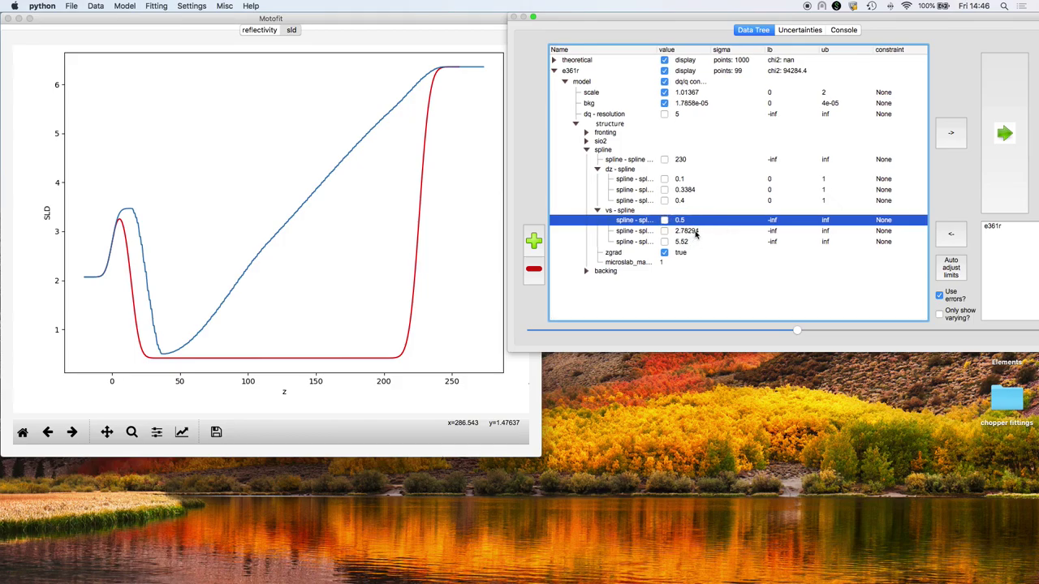
double_click(695, 231)
type(".5")
key("Return")
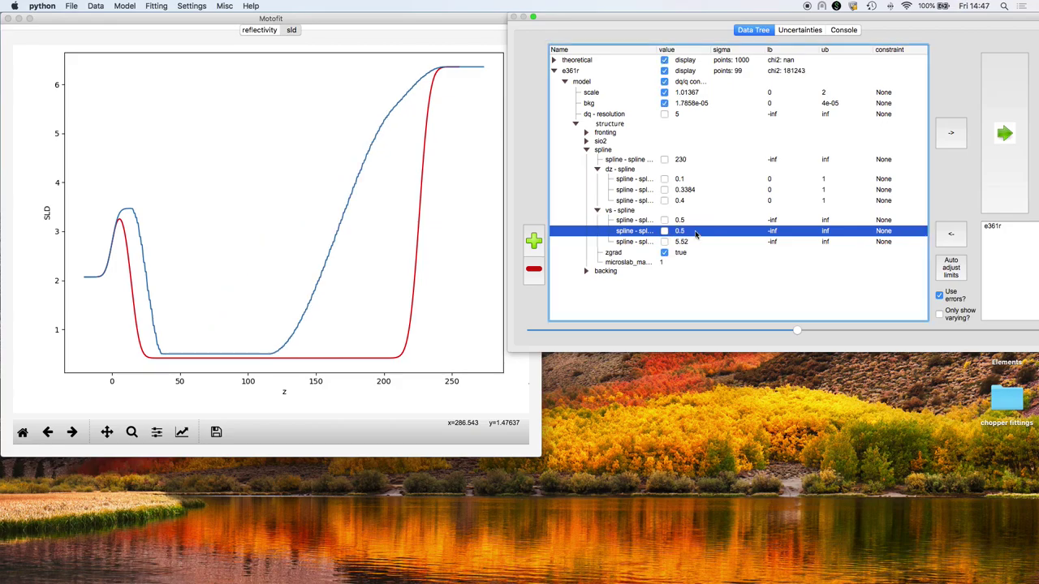
double_click(683, 242)
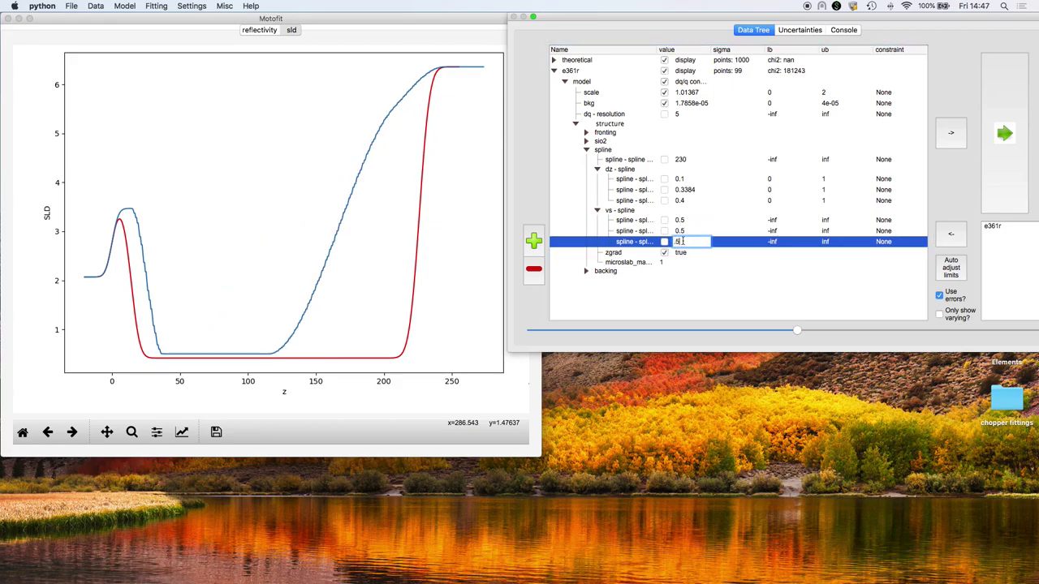
type(".5")
key("Return")
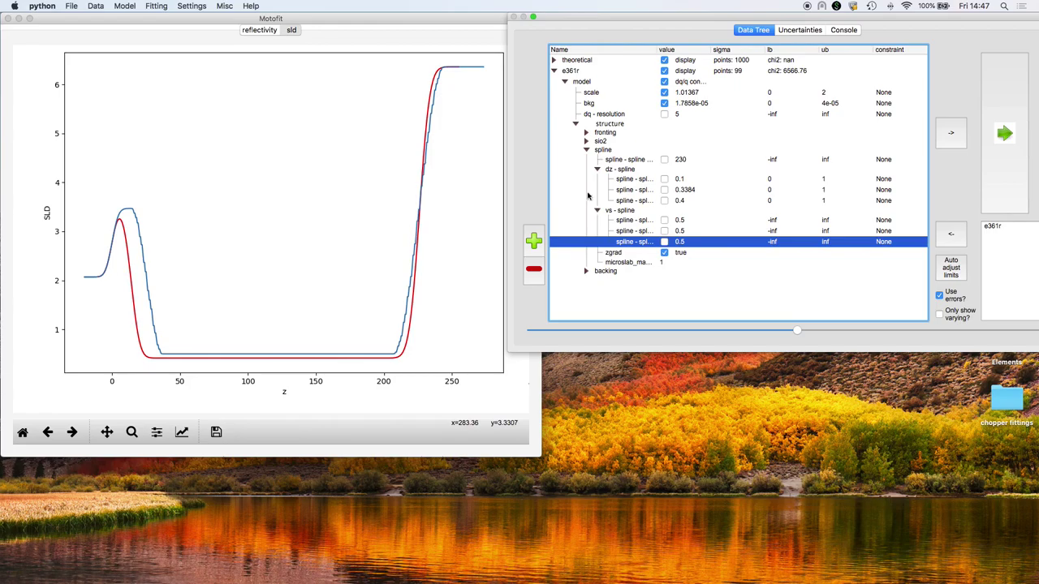
Expand sio2 and change the first dz knot to 0.05.
left_click(590, 142)
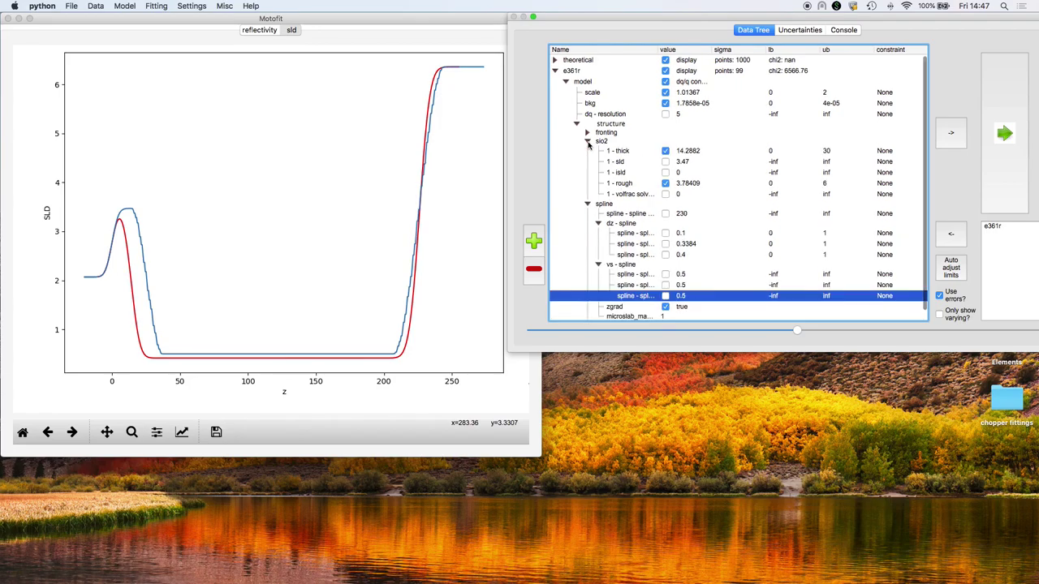
scroll(719, 238, "down", 1)
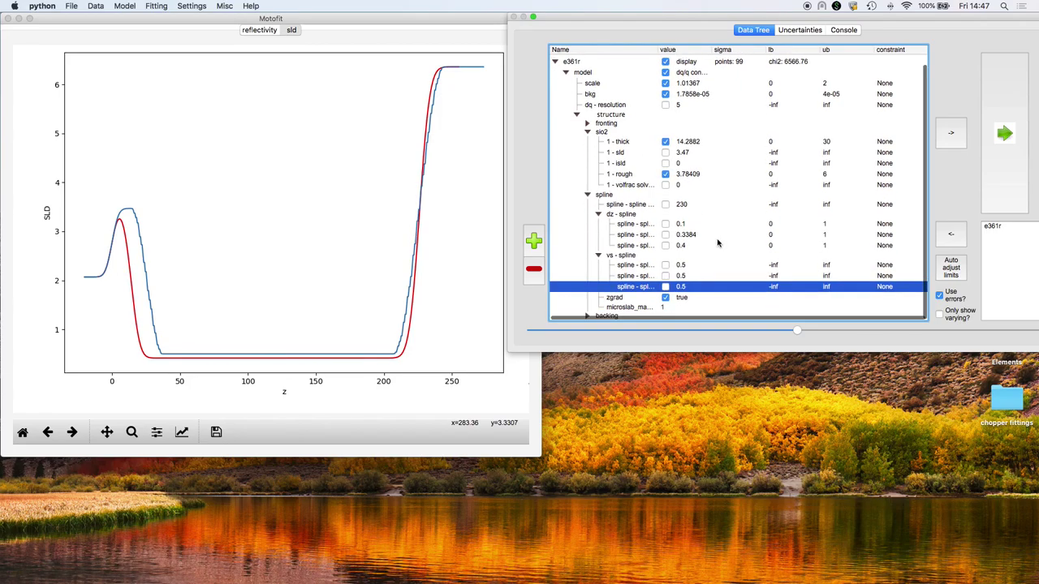
left_click(691, 225)
left_click(691, 224)
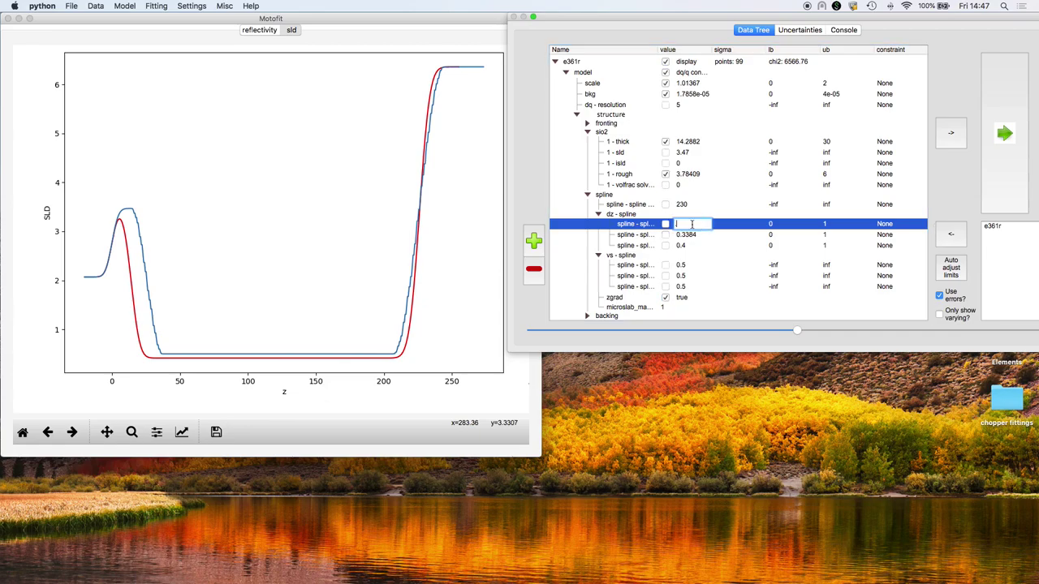
key("Return")
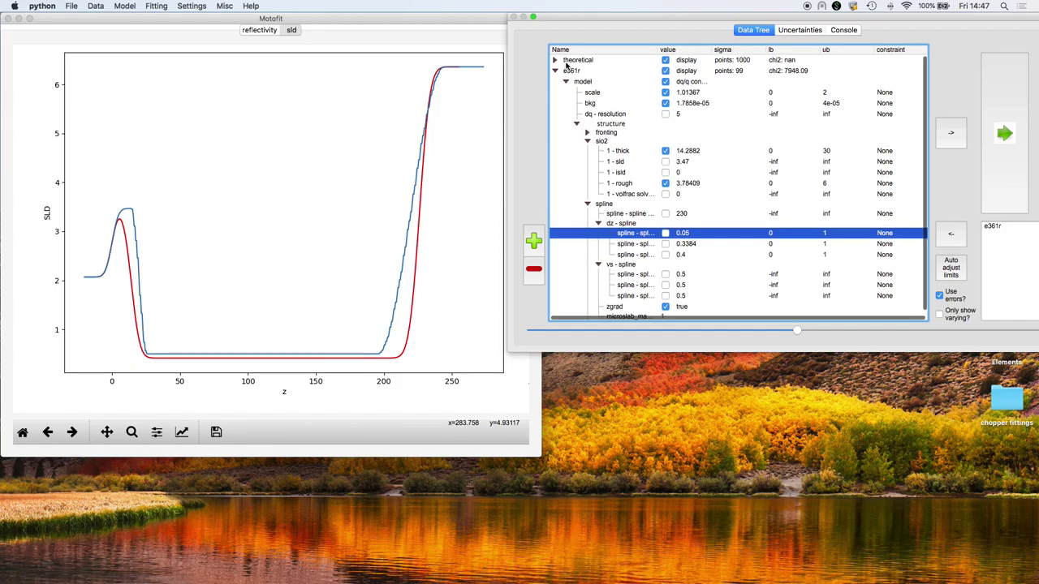
Expand the theoretical dataset and set the spline extent to 240.
left_click(555, 61)
left_click(555, 61)
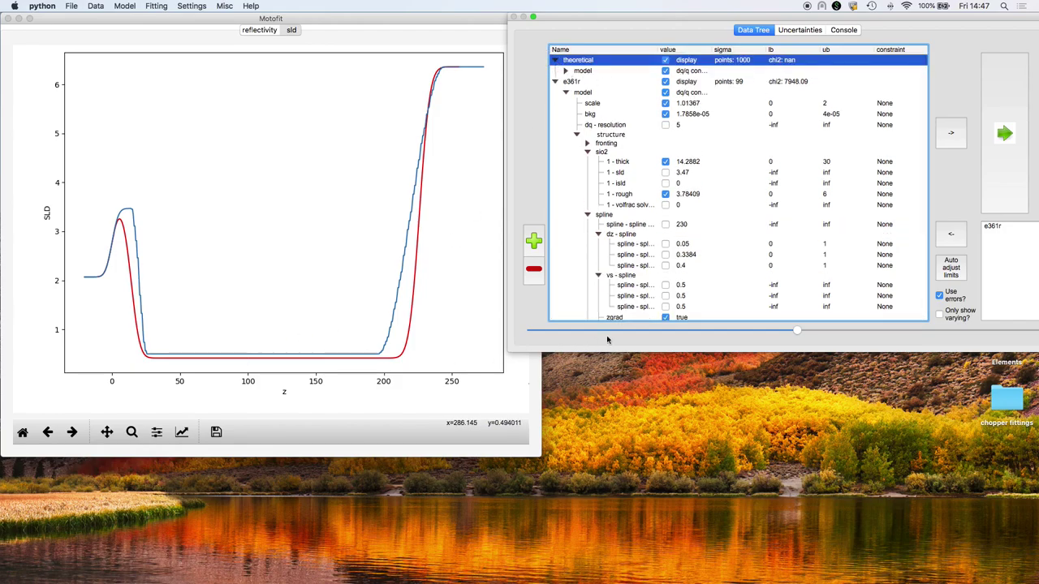
double_click(686, 226)
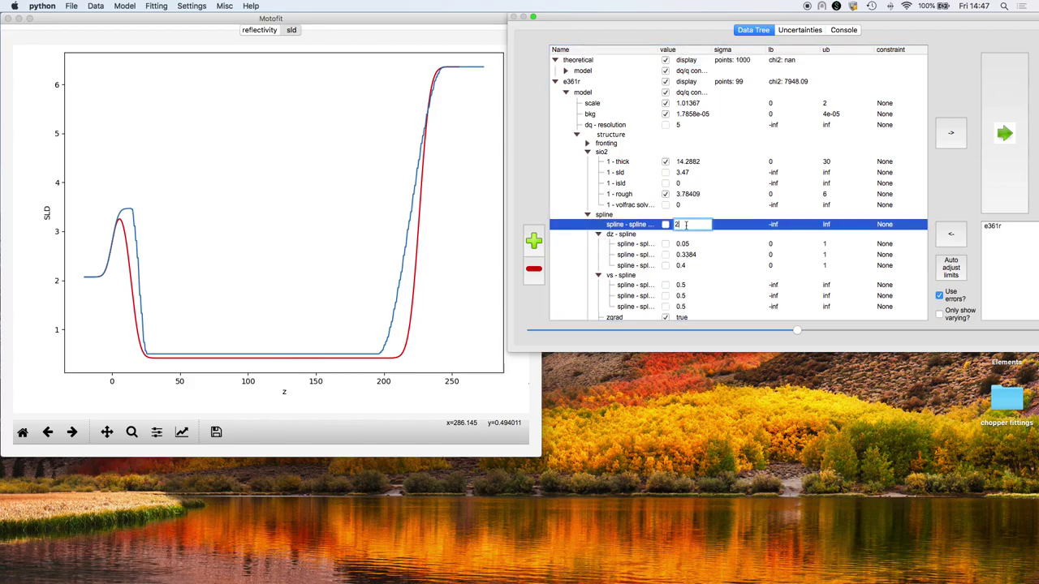
type("240")
key("Return")
Set the second and third dz knots to 0.4 and 0.45.
scroll(689, 236, "down", 2)
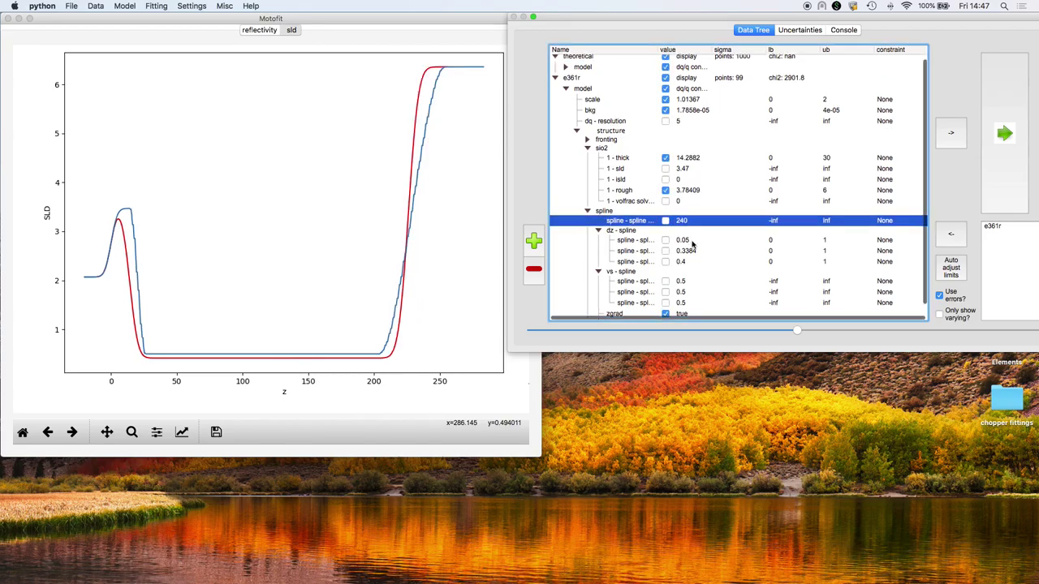
double_click(690, 235)
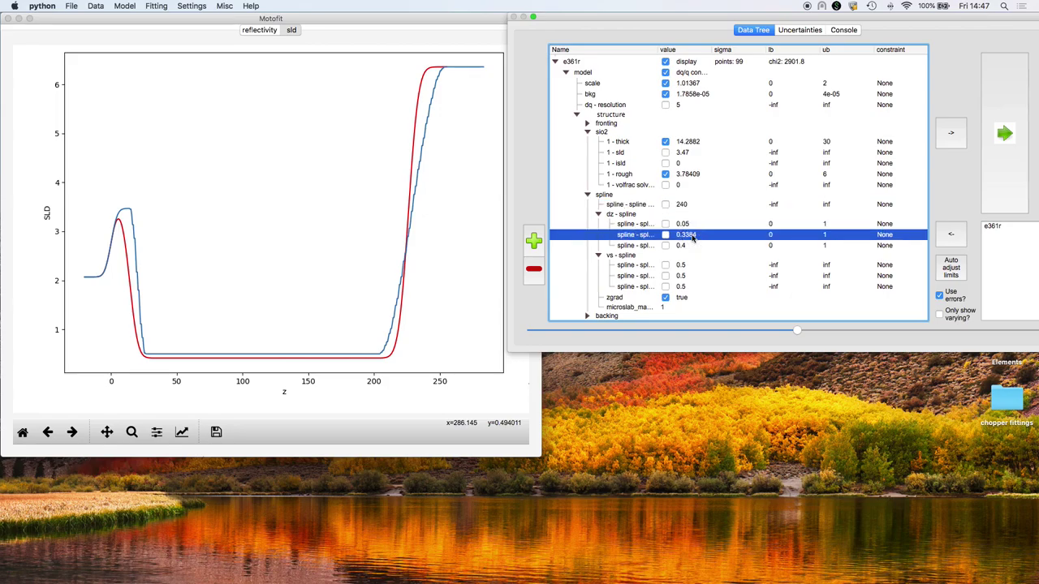
type(".4")
key("Return")
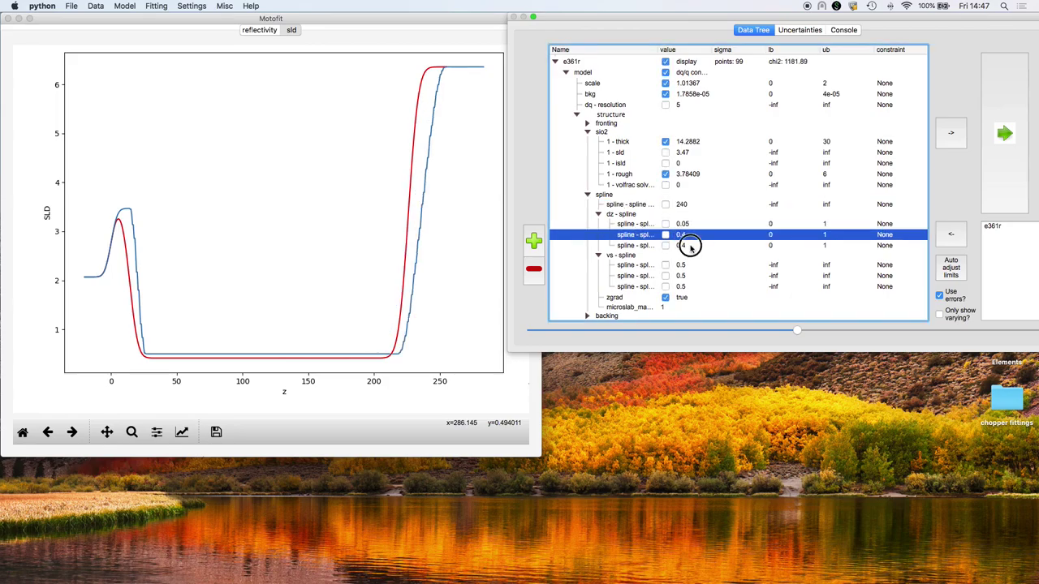
double_click(690, 245)
key("Return")
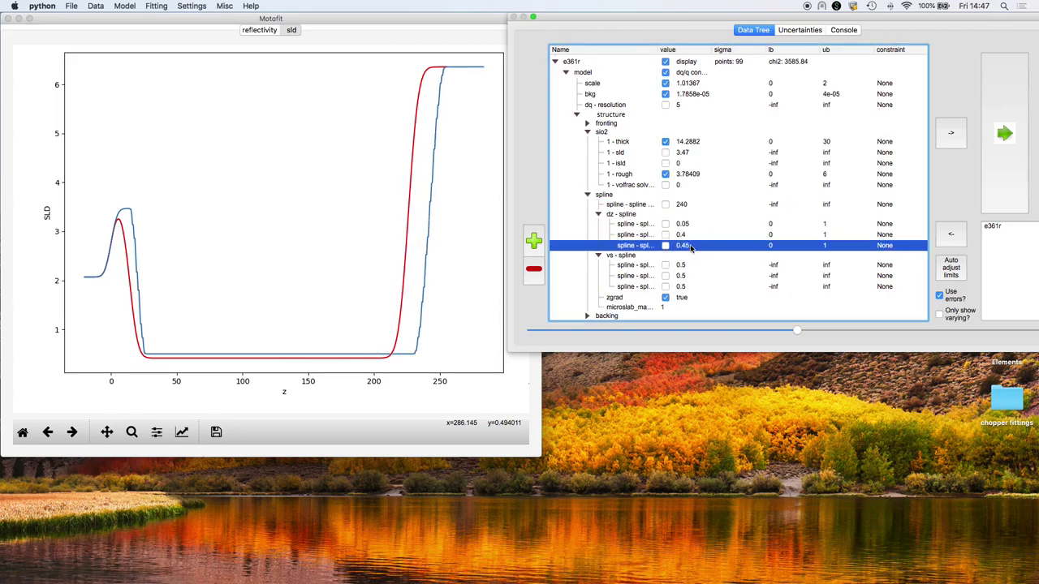
Shrink the spline extent to 222.72 and let it vary in the fit.
left_click(691, 203)
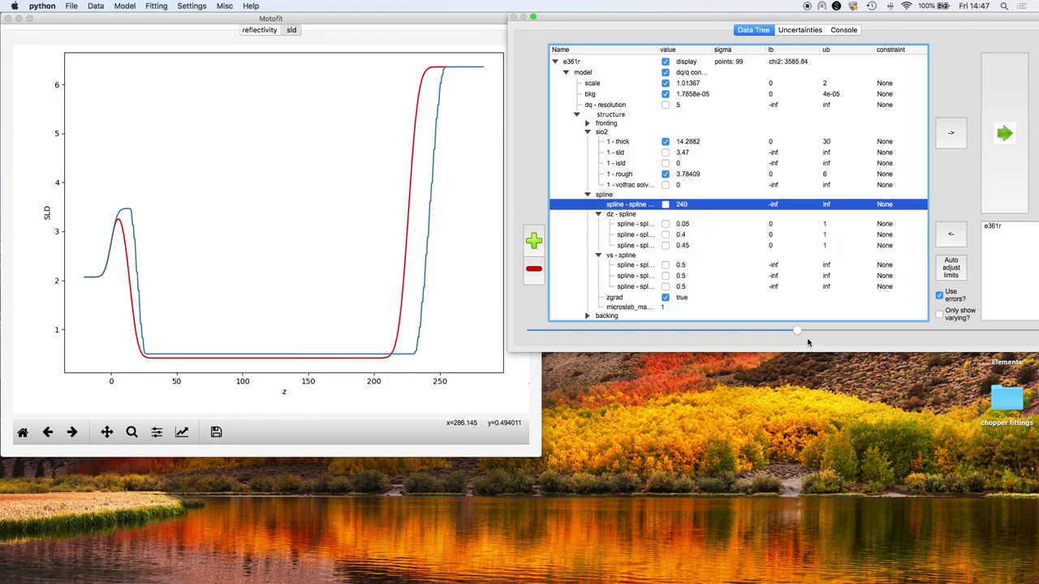
left_click_drag(798, 330, 776, 333)
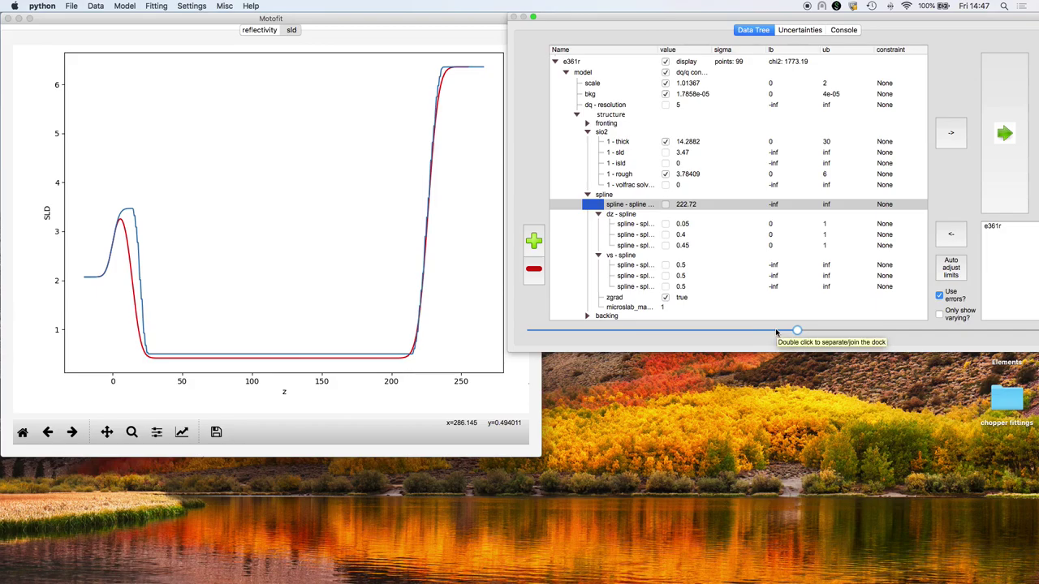
left_click(667, 206)
Let the dz knots and all three vs knots vary in the fit.
left_click(668, 234)
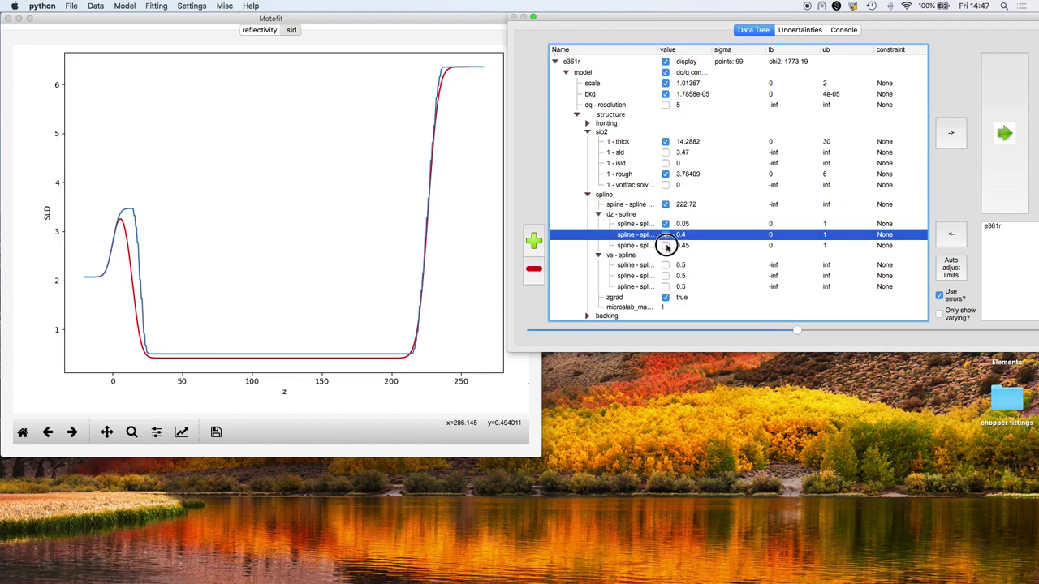
left_click(667, 245)
left_click(667, 265)
left_click(666, 276)
left_click(667, 286)
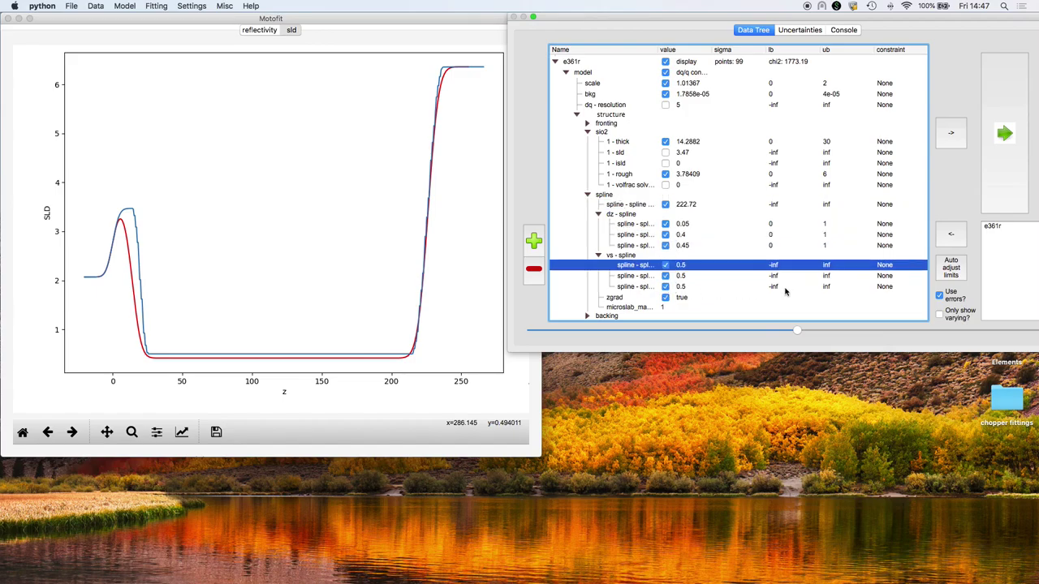
Set the upper bound of all three vs knots to 2.
double_click(832, 266)
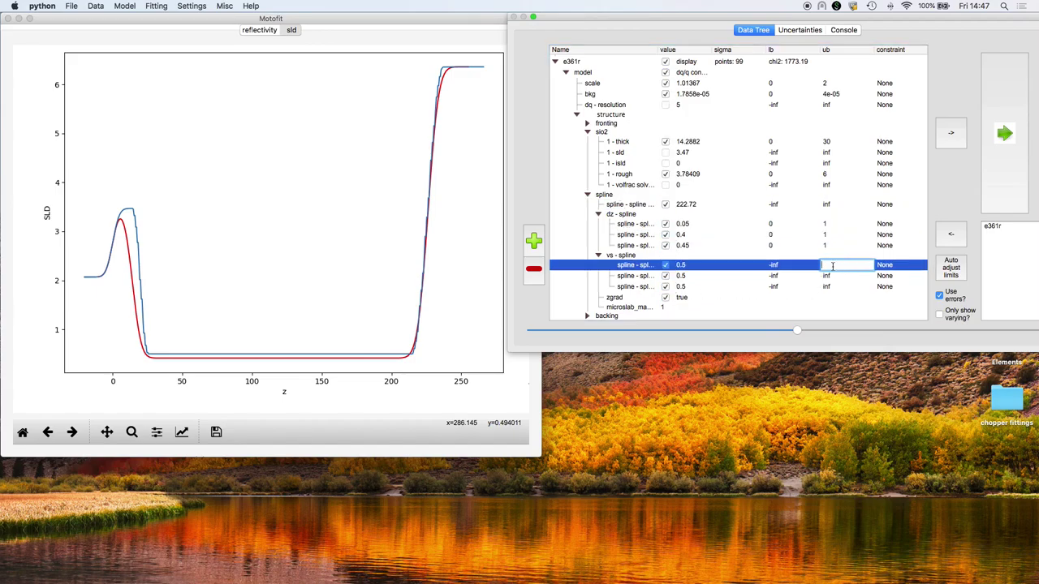
type("2")
double_click(830, 276)
type("2")
double_click(830, 286)
type("2")
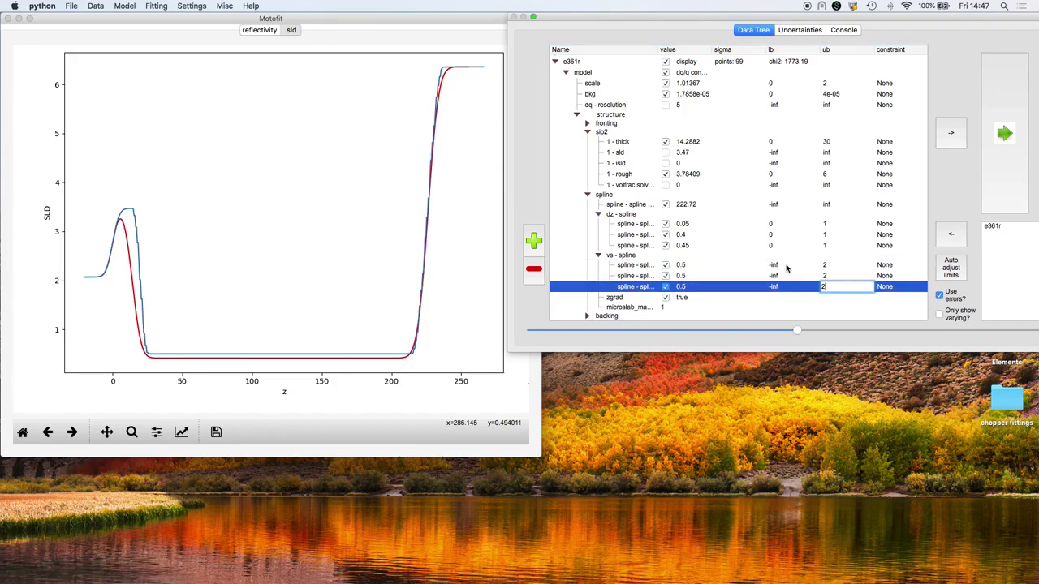
Set the lower bound of all three vs knots to 0.1.
double_click(785, 265)
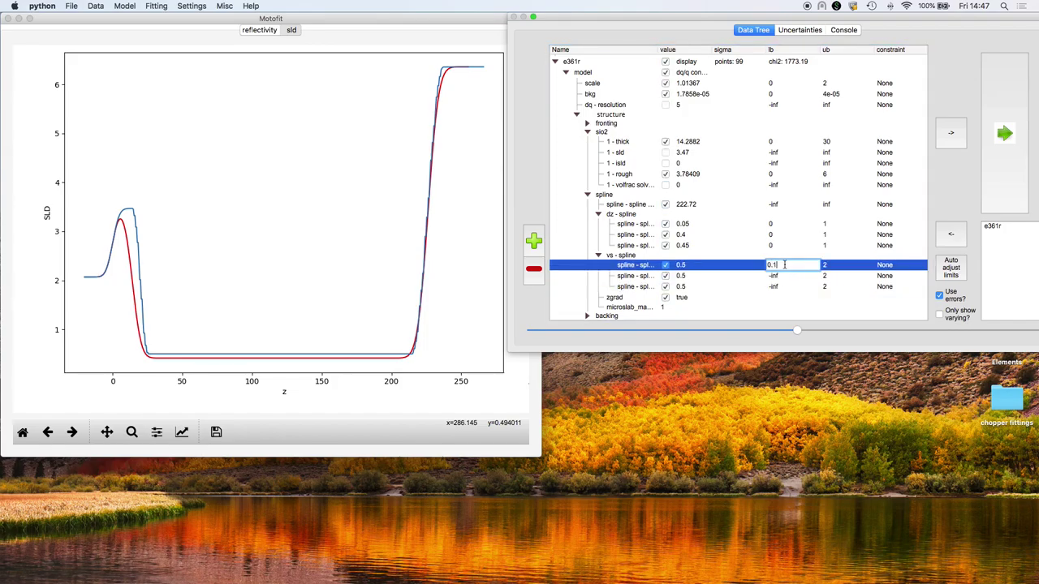
type("0.1")
double_click(778, 276)
type("0.1")
key("Return")
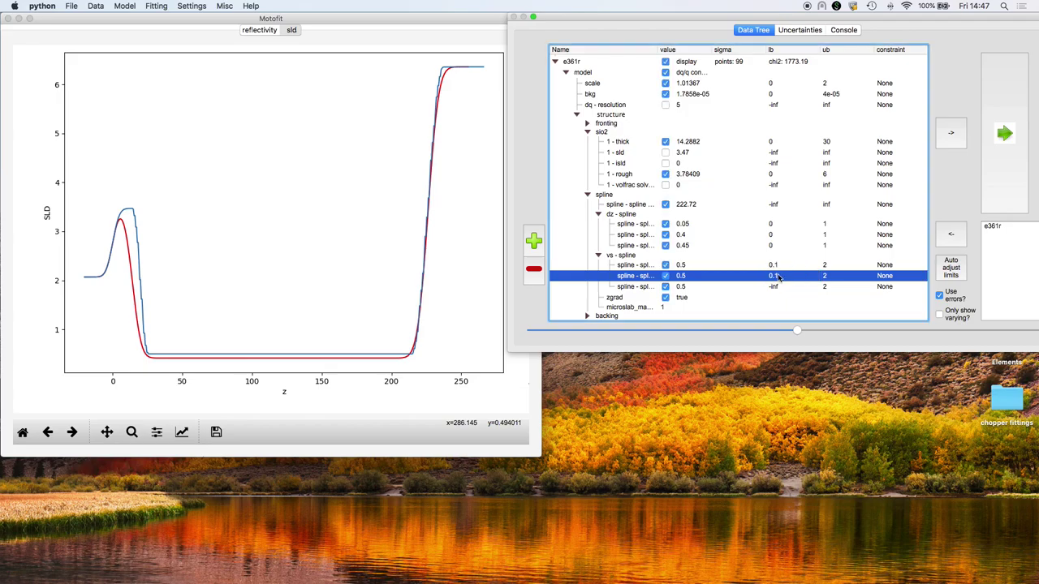
double_click(776, 287)
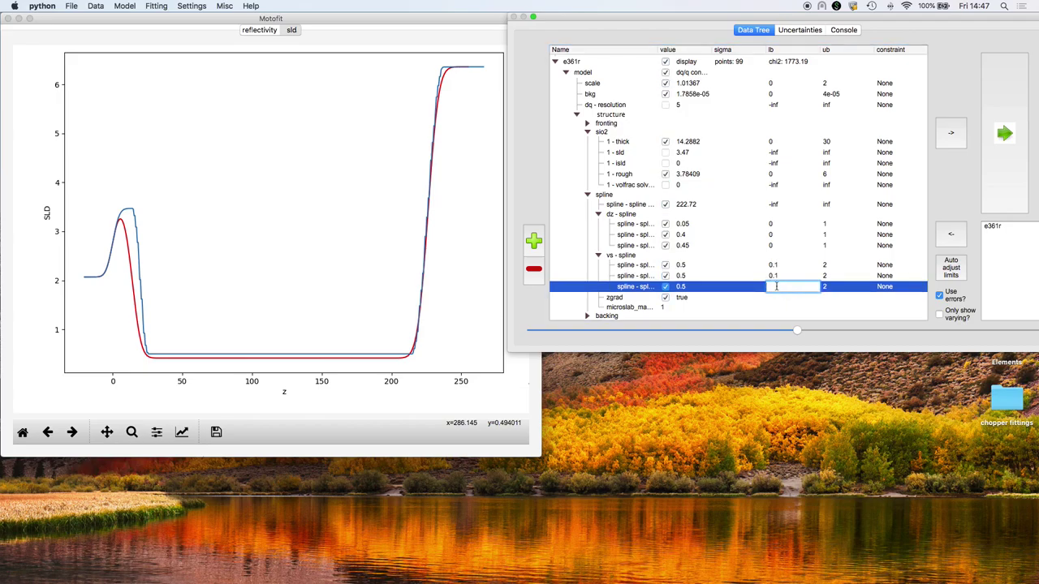
type("0.1")
key("Return")
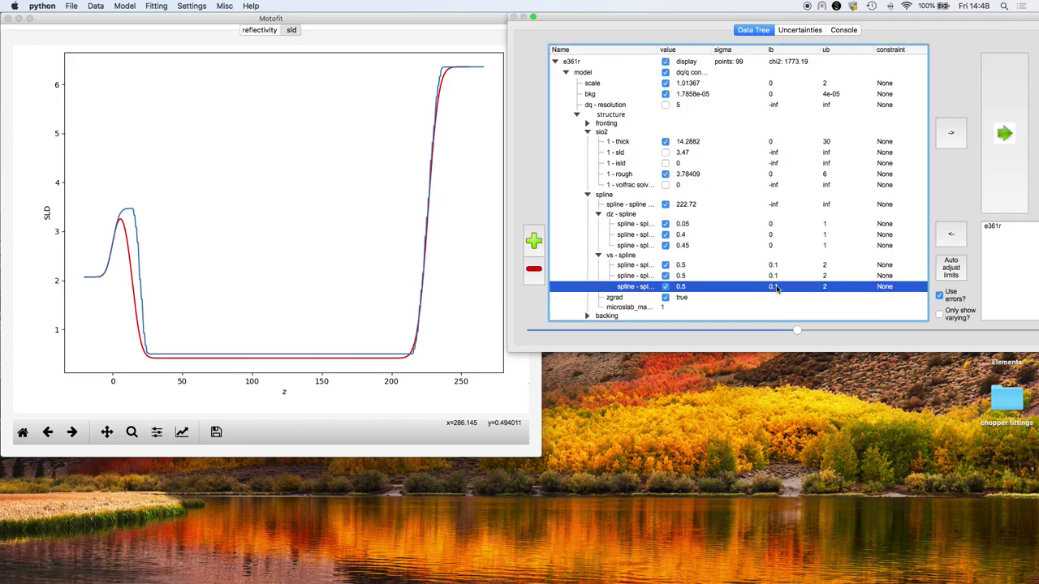
Give all three dz knots a 0.01 lower bound and widen the parameter name column.
double_click(777, 224)
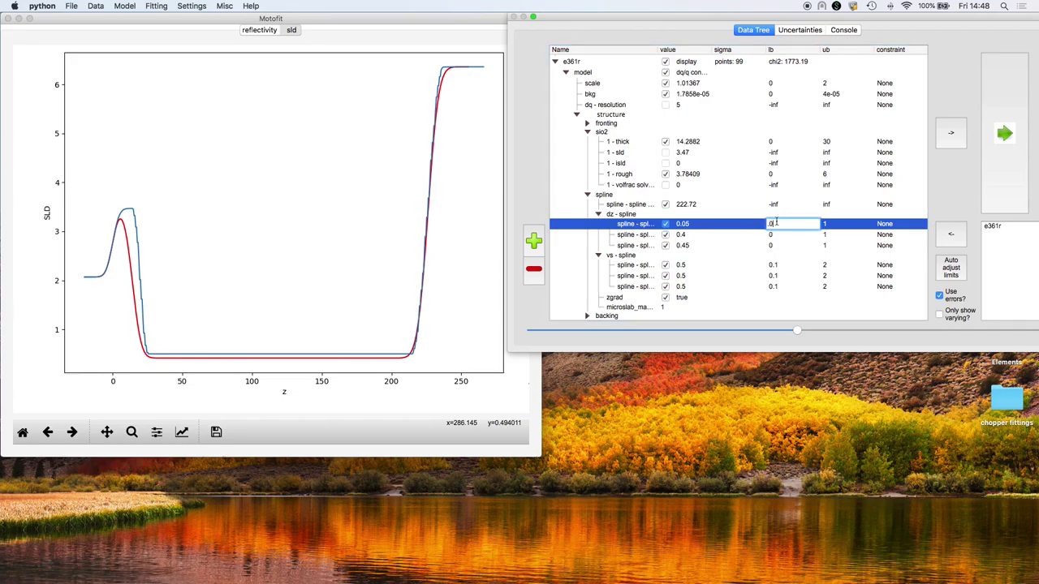
type(".01")
key("Return")
double_click(777, 235)
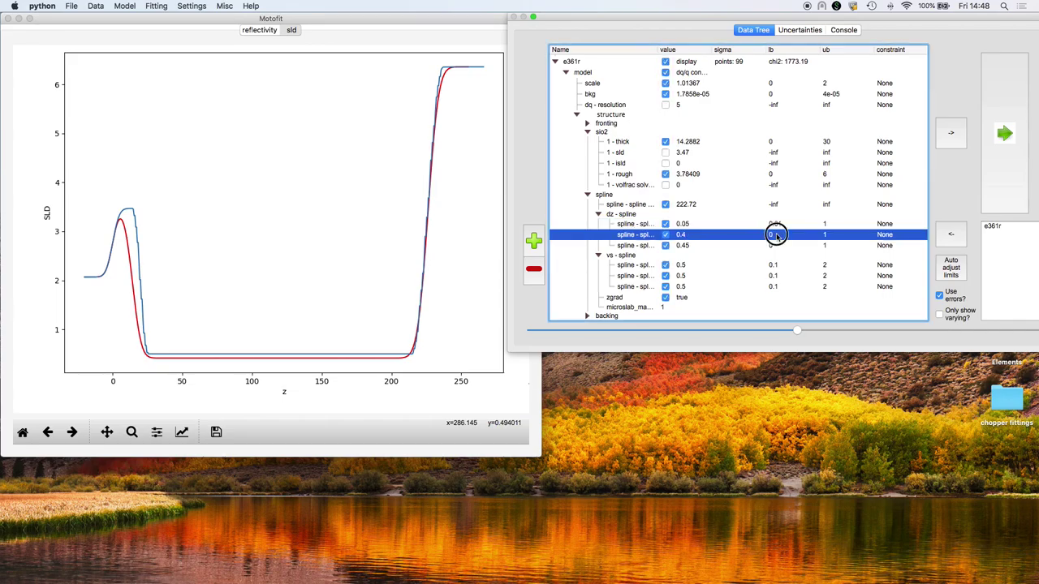
type("0.01")
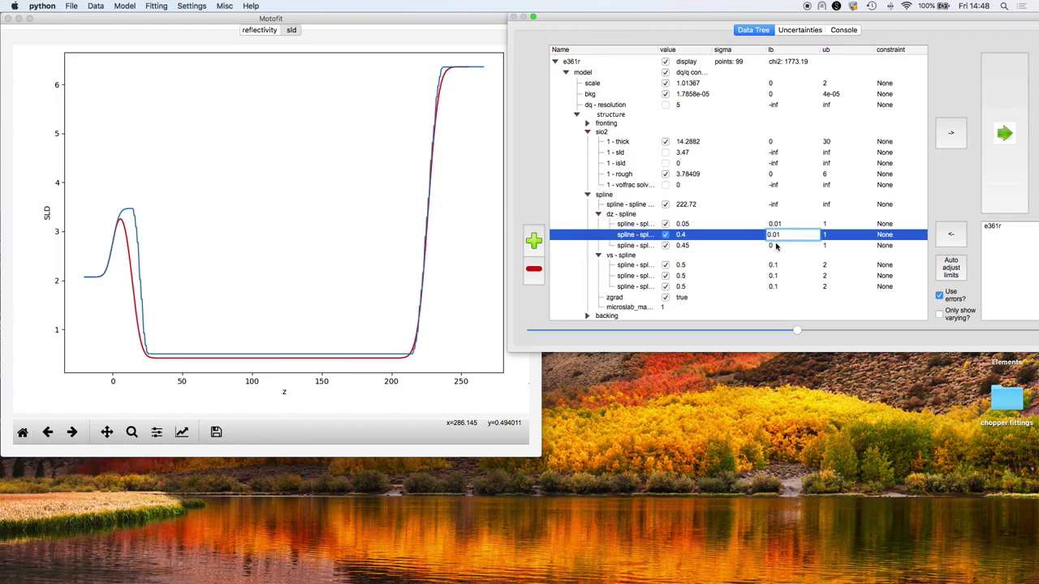
key("Return")
double_click(777, 245)
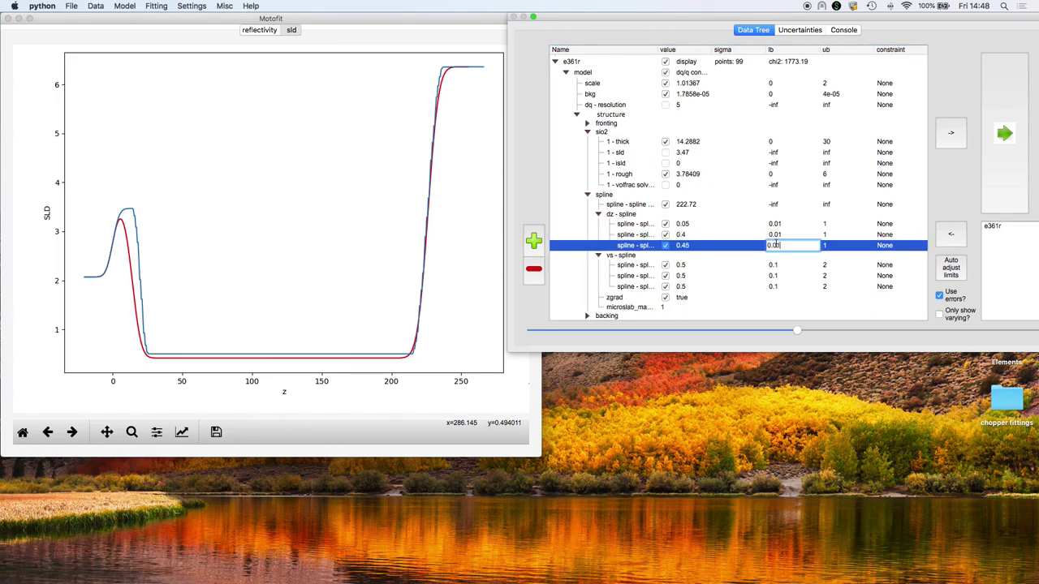
type("0.01")
key("Return")
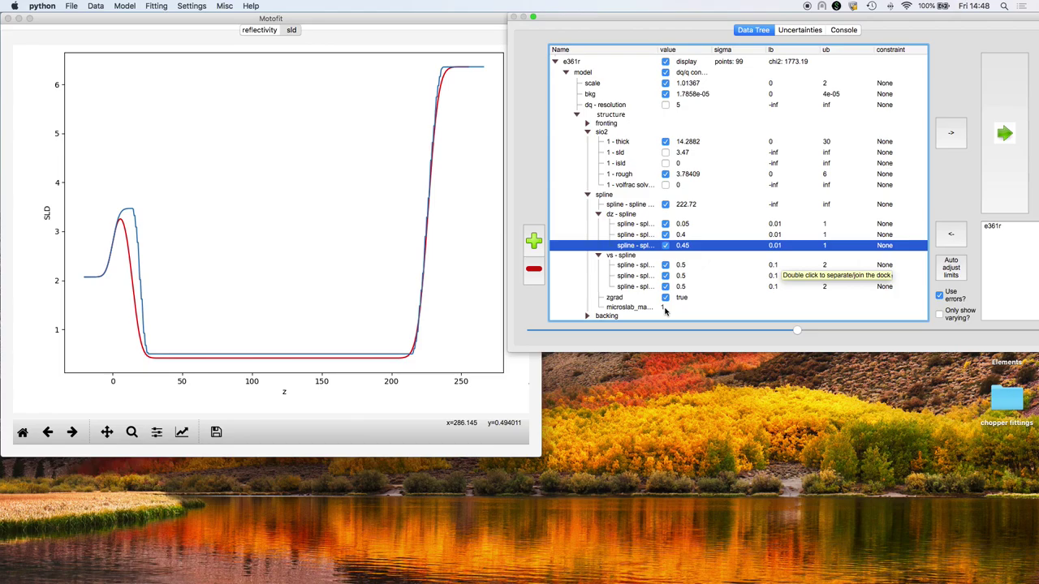
left_click_drag(659, 50, 681, 50)
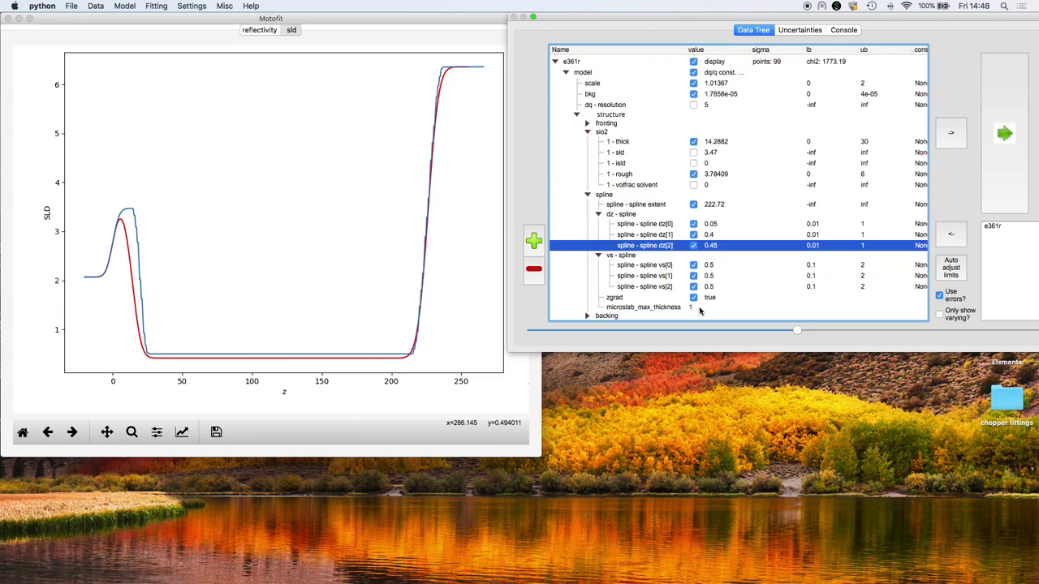
left_click(700, 309)
Try microslab_max_thickness values of 2 and 5, ending back at 2.
left_click(698, 308)
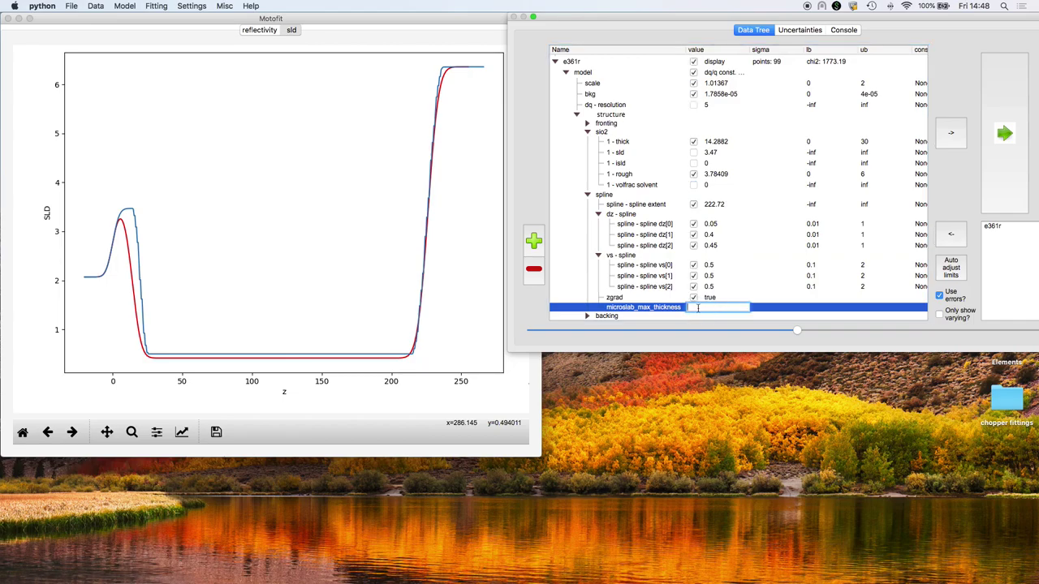
key("Return")
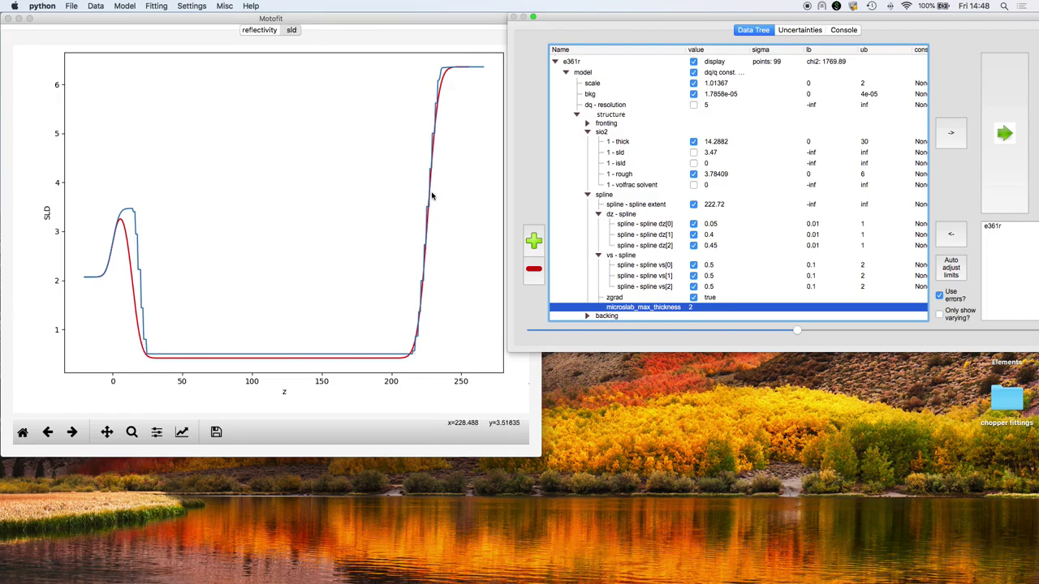
double_click(697, 308)
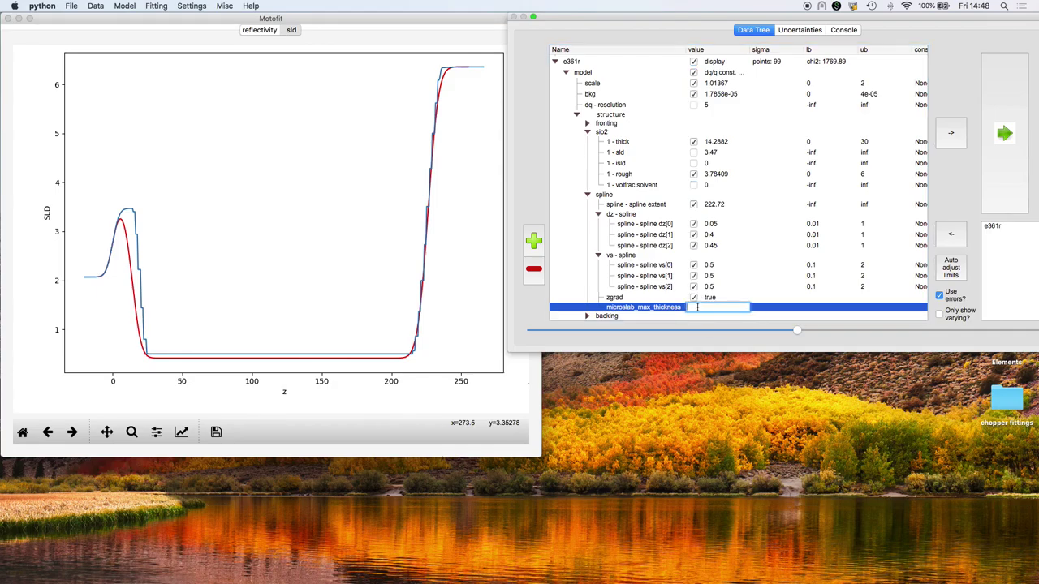
type("5")
key("Return")
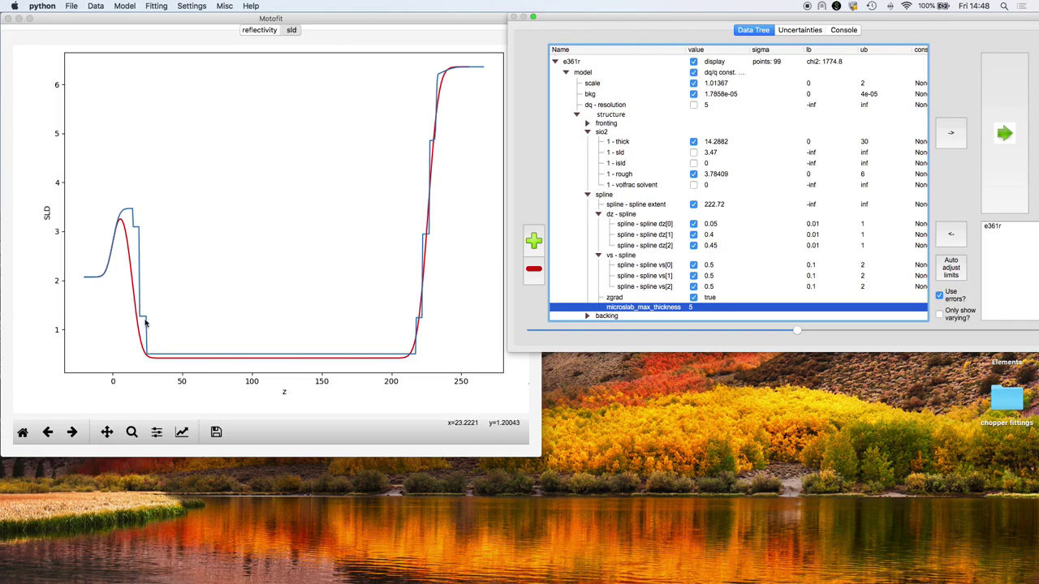
double_click(700, 307)
type("2")
key("Return")
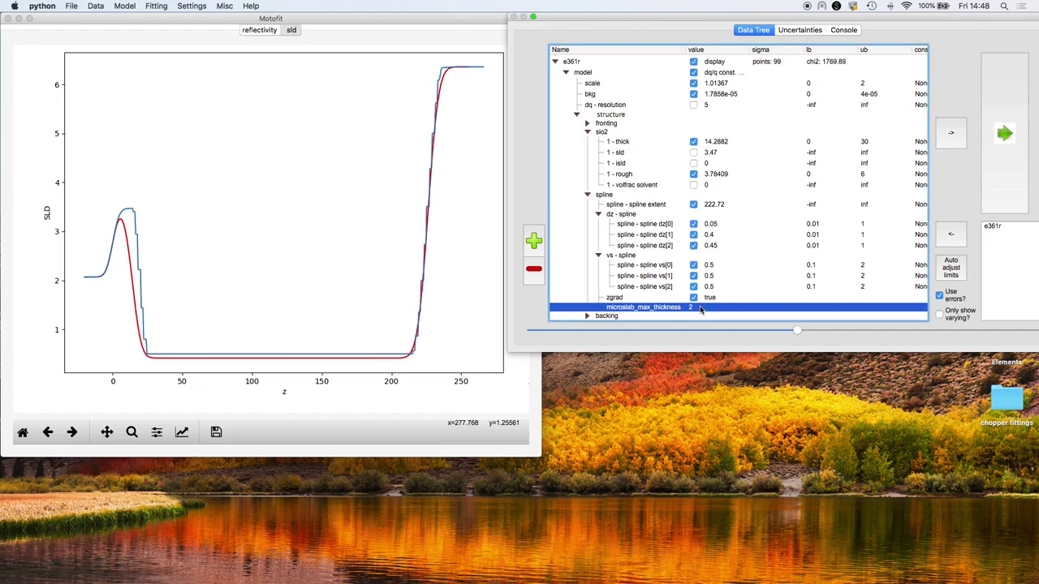
left_click(701, 309)
Select the spline component and toggle zgrad off and back on.
left_click(603, 197)
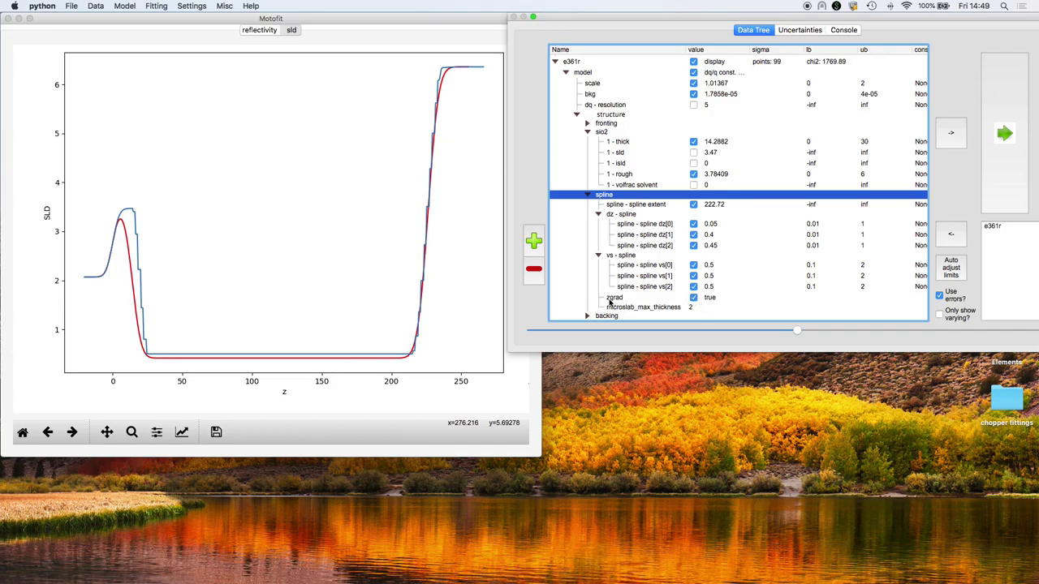
left_click(694, 298)
left_click(694, 297)
double_click(690, 308)
Set microslab_max_thickness to 0.5 and compare the profile with zgrad off and on.
type("5")
key("Return")
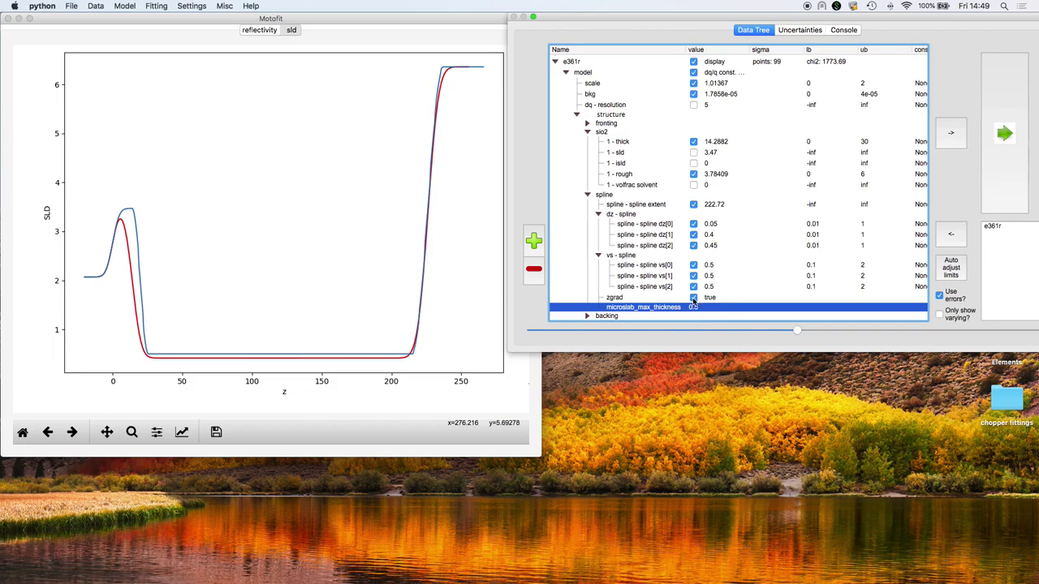
left_click(694, 298)
left_click(693, 298)
Set dz[0] to 0.2, then toggle zgrad several times, leaving it ticked.
double_click(717, 223)
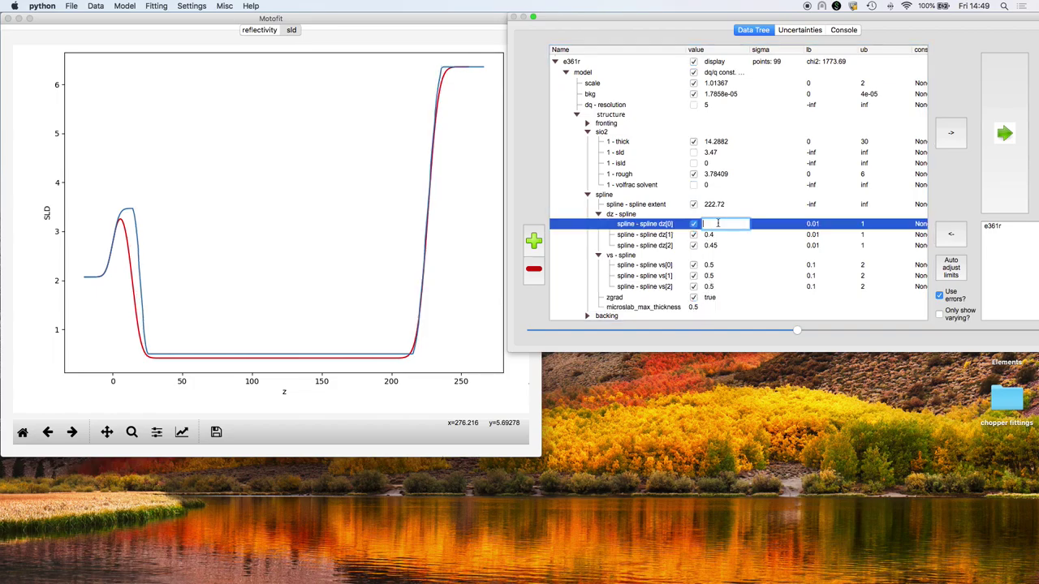
type("2")
key("Return")
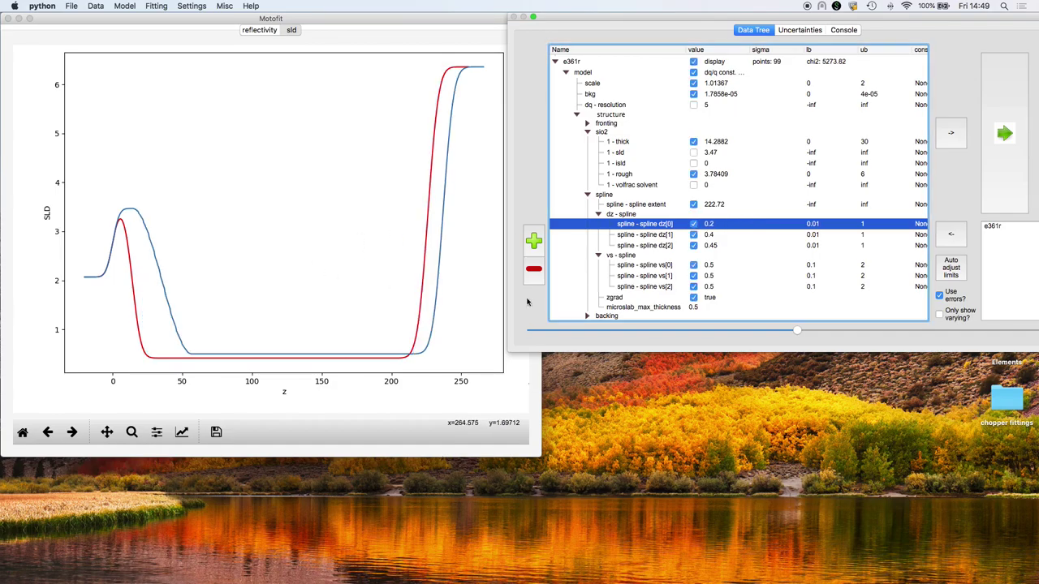
left_click(706, 299)
left_click(693, 297)
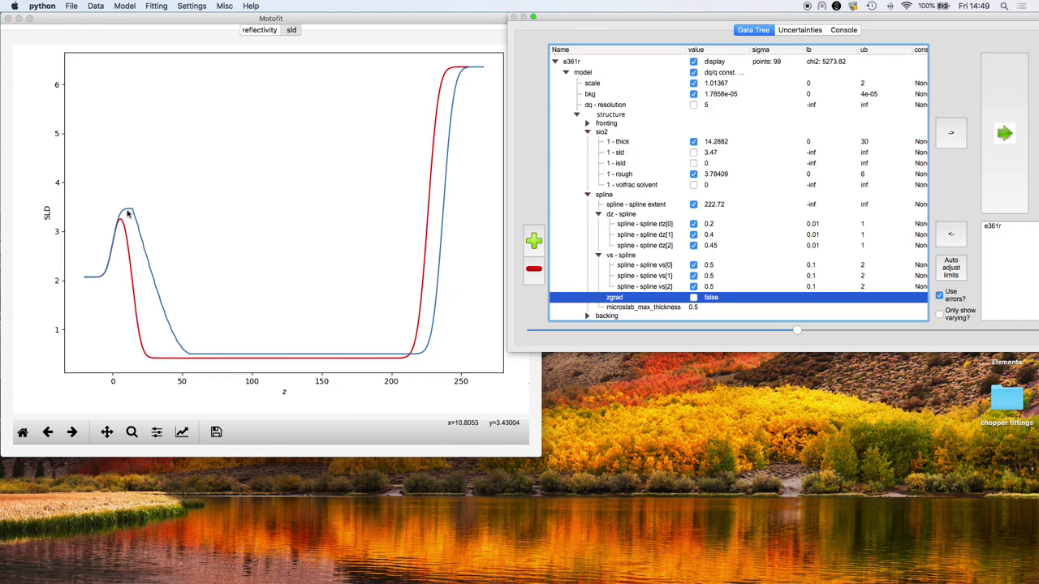
left_click(694, 299)
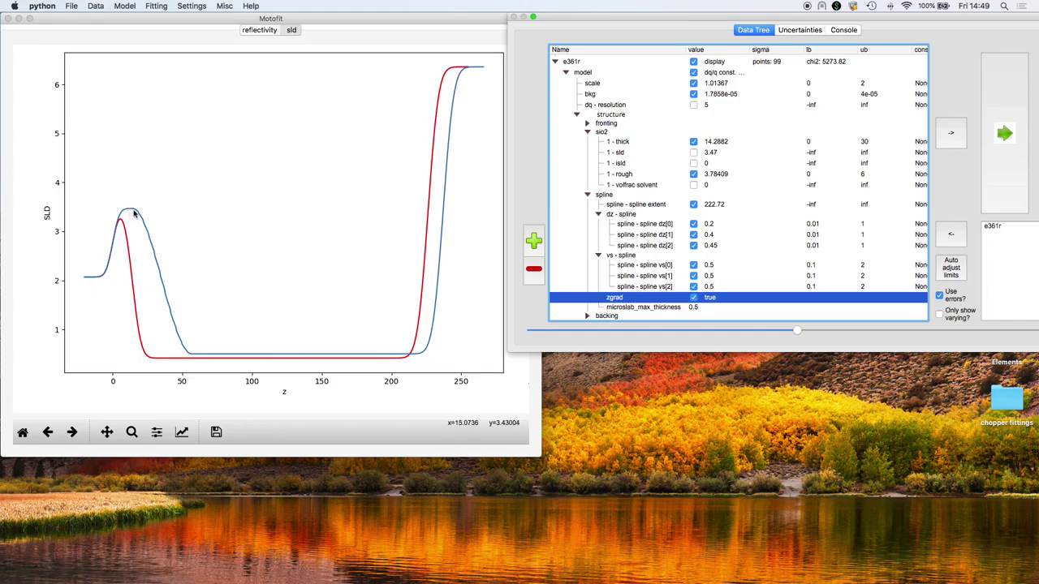
left_click(693, 298)
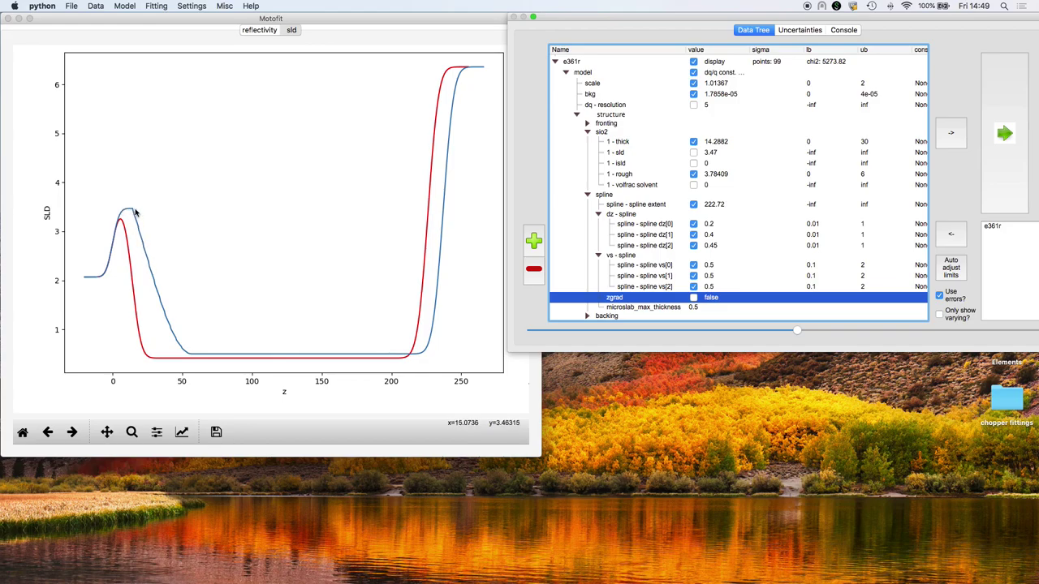
left_click(693, 298)
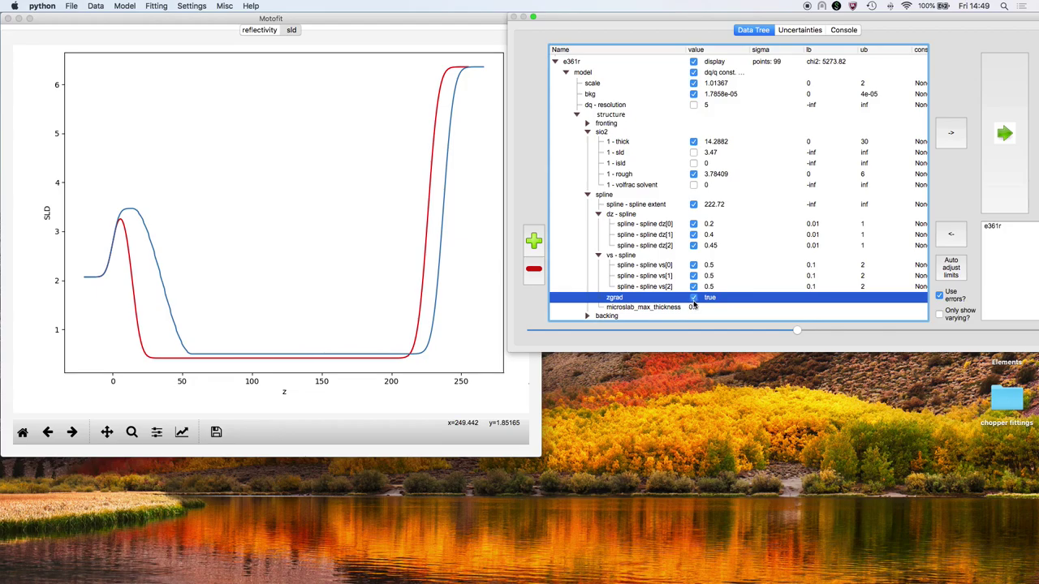
Expand the backing layer parameters and briefly inspect the fronting layer parameters.
left_click(588, 317)
scroll(640, 303, "down", 2)
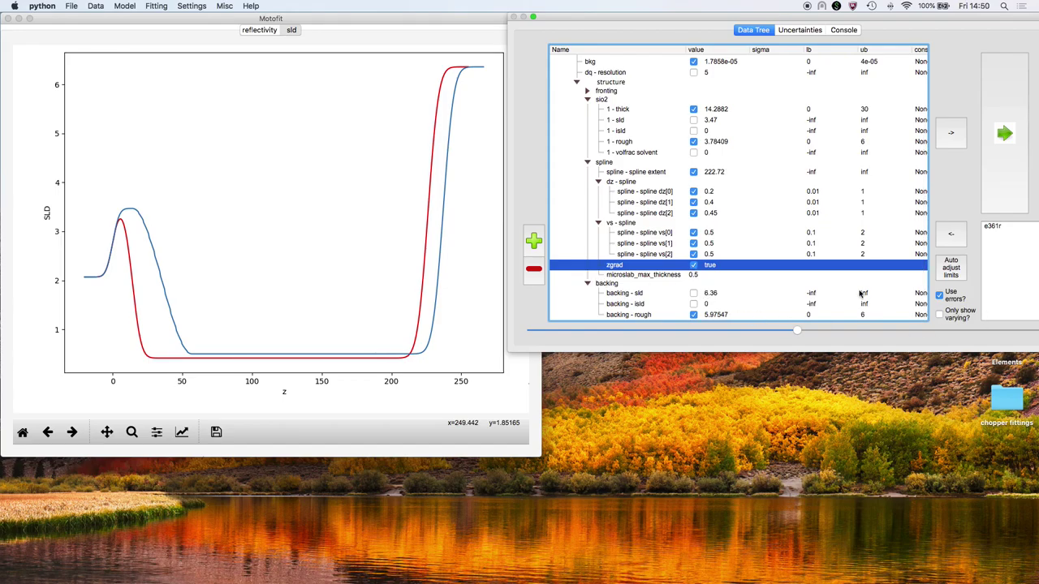
left_click(588, 90)
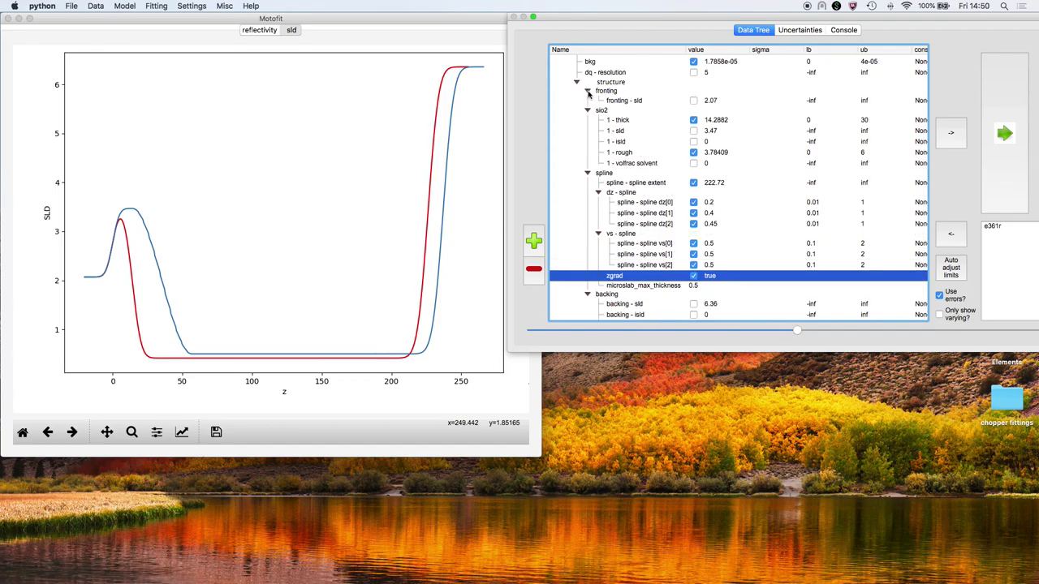
left_click(588, 91)
scroll(591, 104, "up", 3)
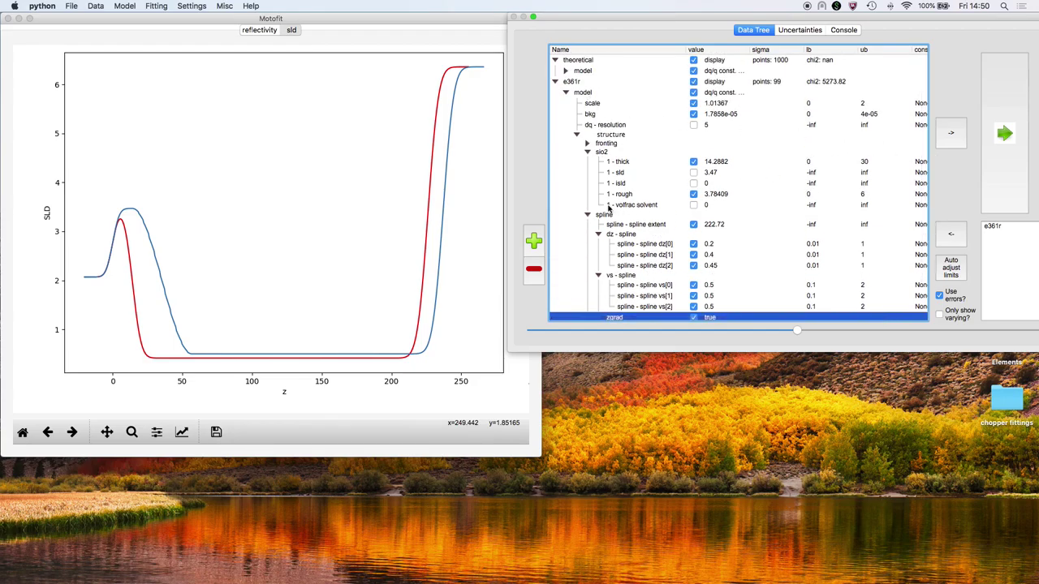
Edit maxiter in the Differential Evolution optimisation parameters and confirm with OK.
left_click(156, 6)
mouse_move(162, 36)
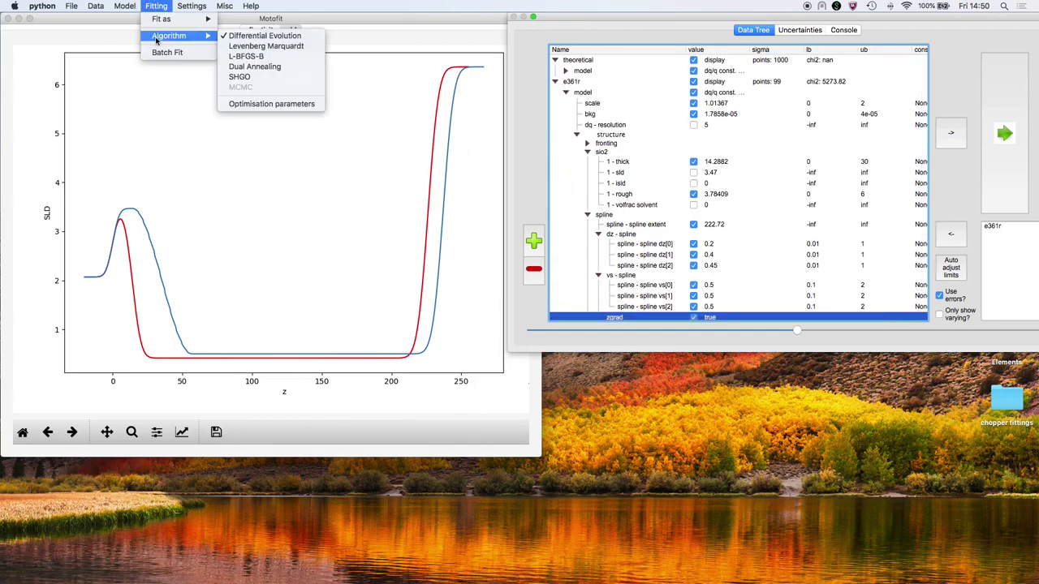
left_click(263, 105)
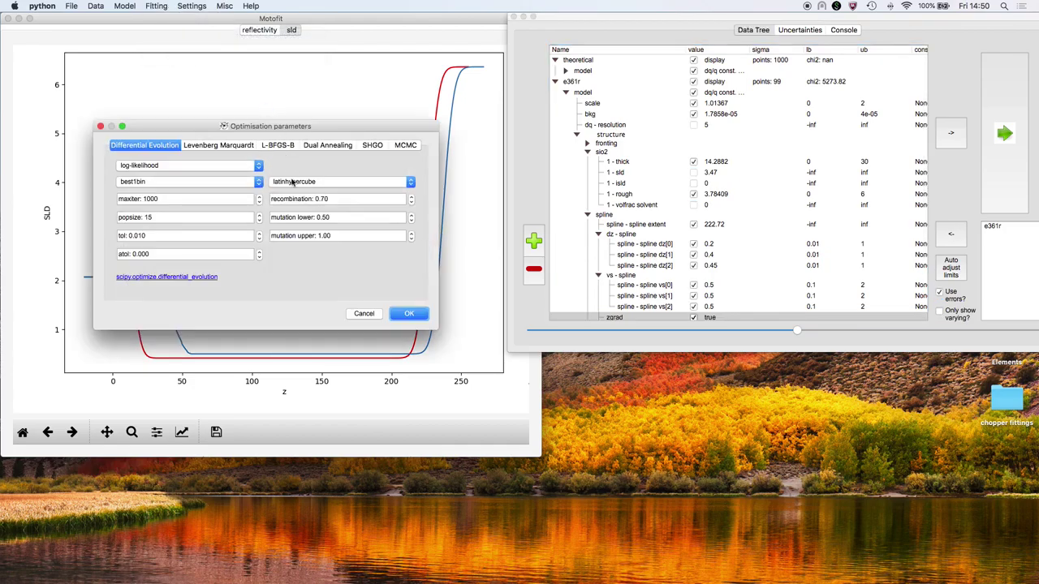
left_click(176, 201)
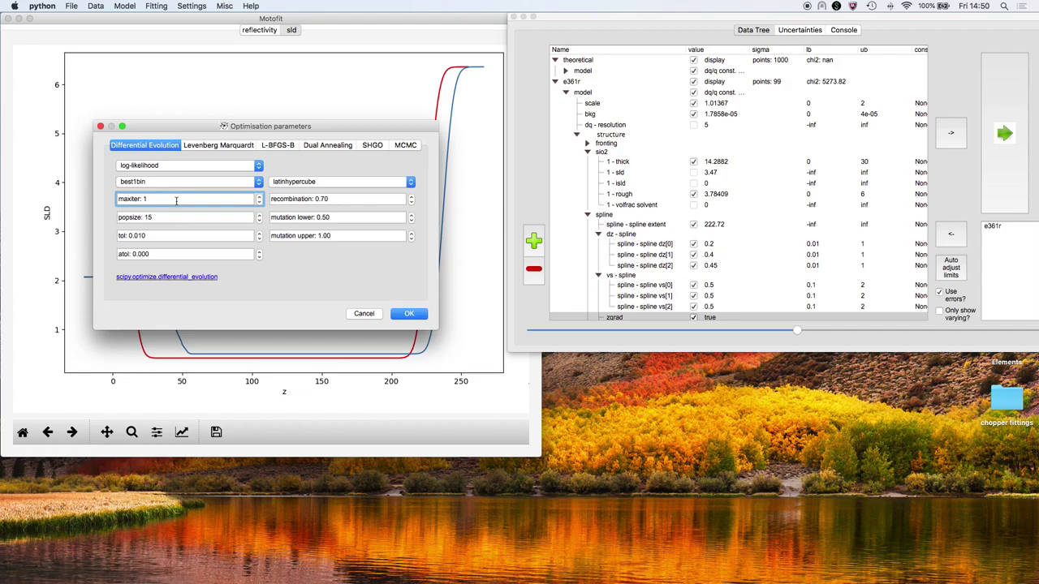
left_click(414, 315)
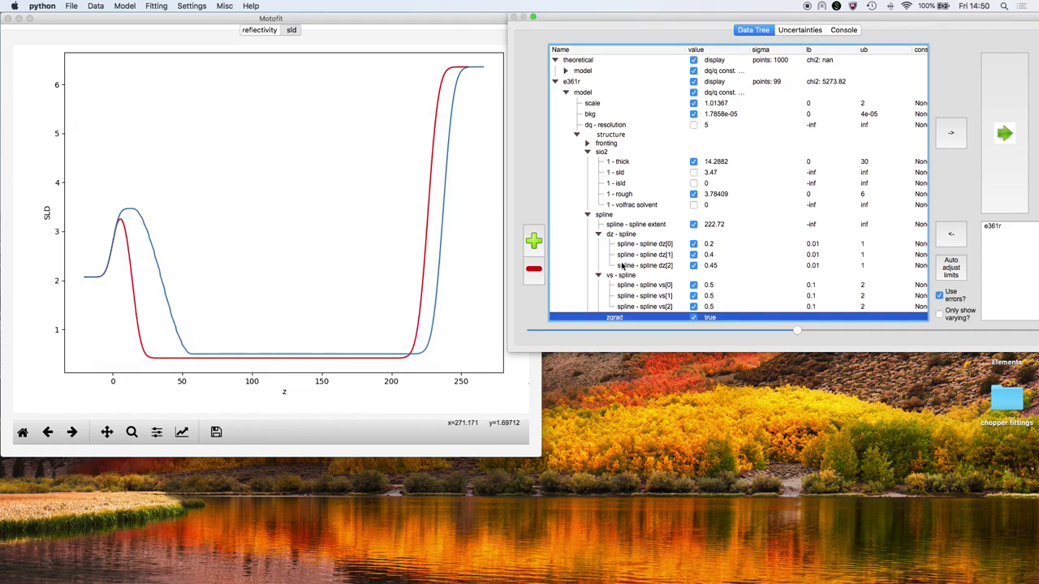
scroll(834, 235, "down", 2)
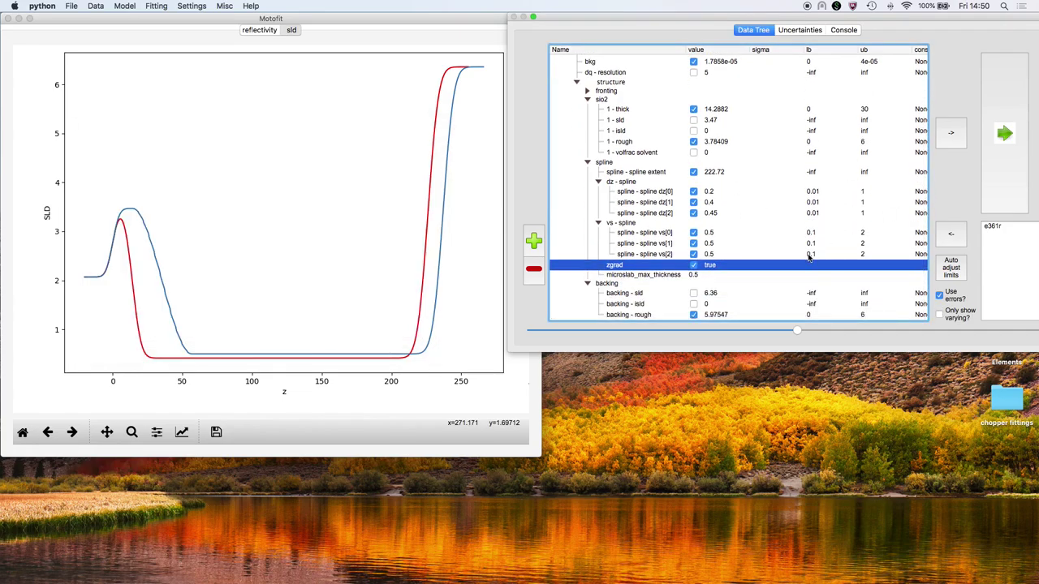
scroll(617, 183, "up", 3)
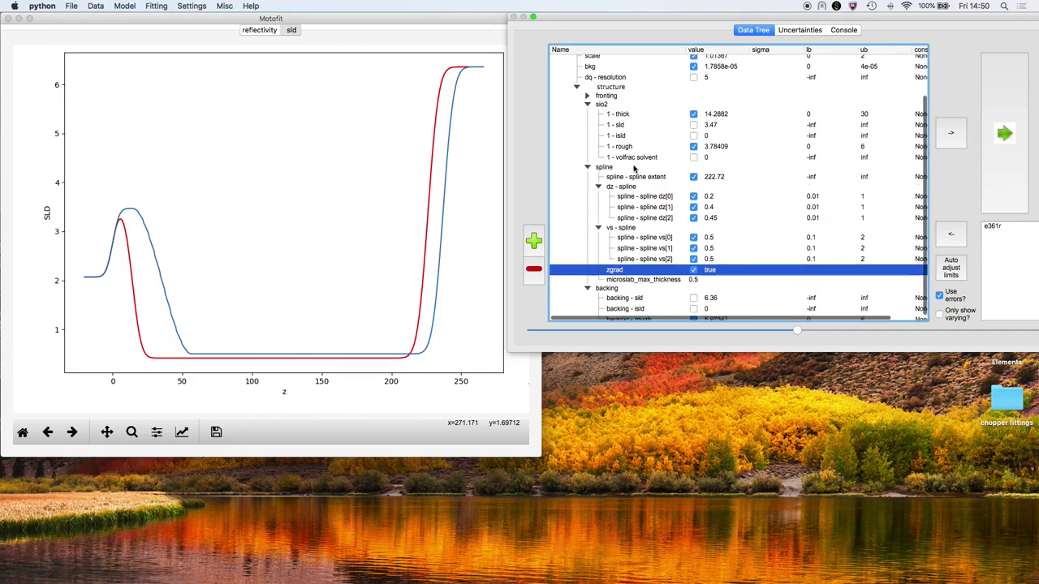
scroll(625, 175, "down", 3)
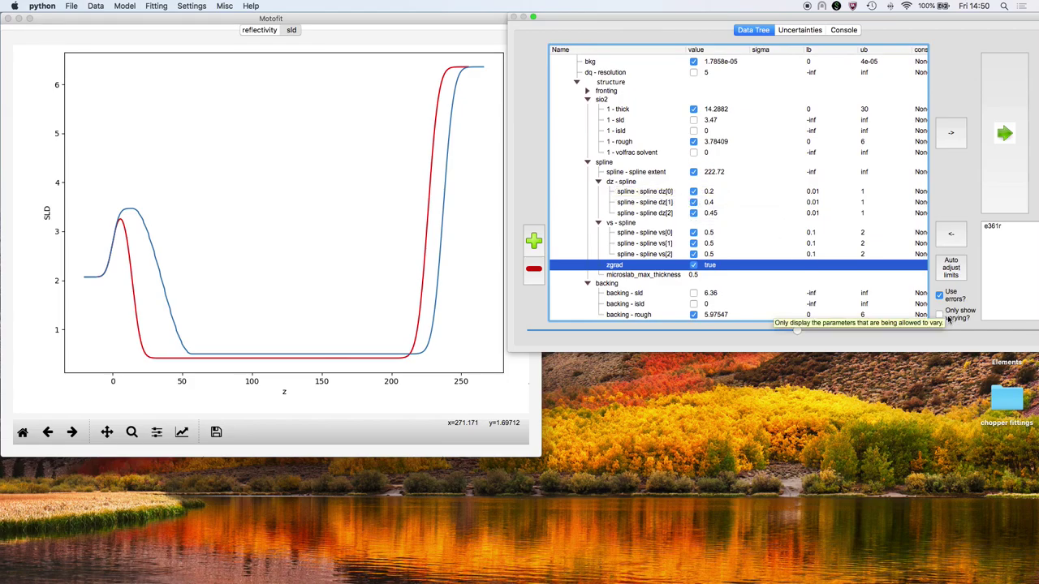
Select the e361r dataset and collapse the sio2 and backing branches.
left_click(1000, 227)
scroll(607, 96, "up", 3)
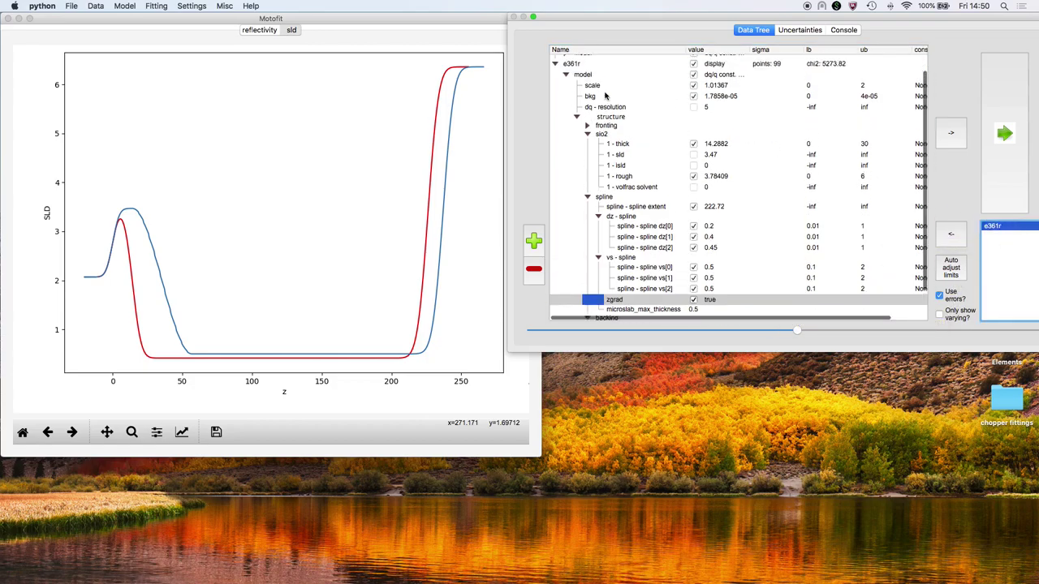
left_click(573, 82)
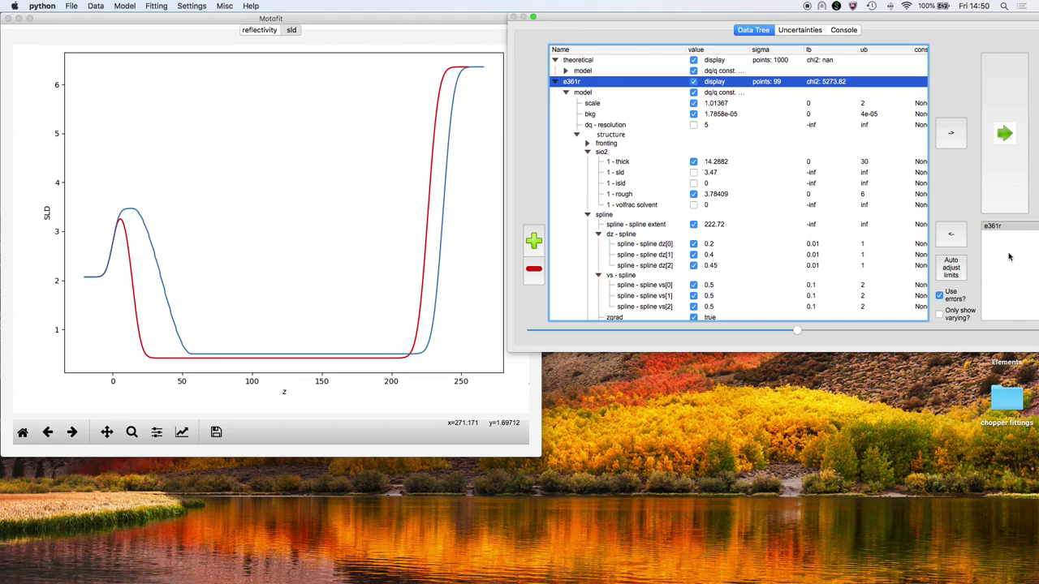
left_click(1009, 257)
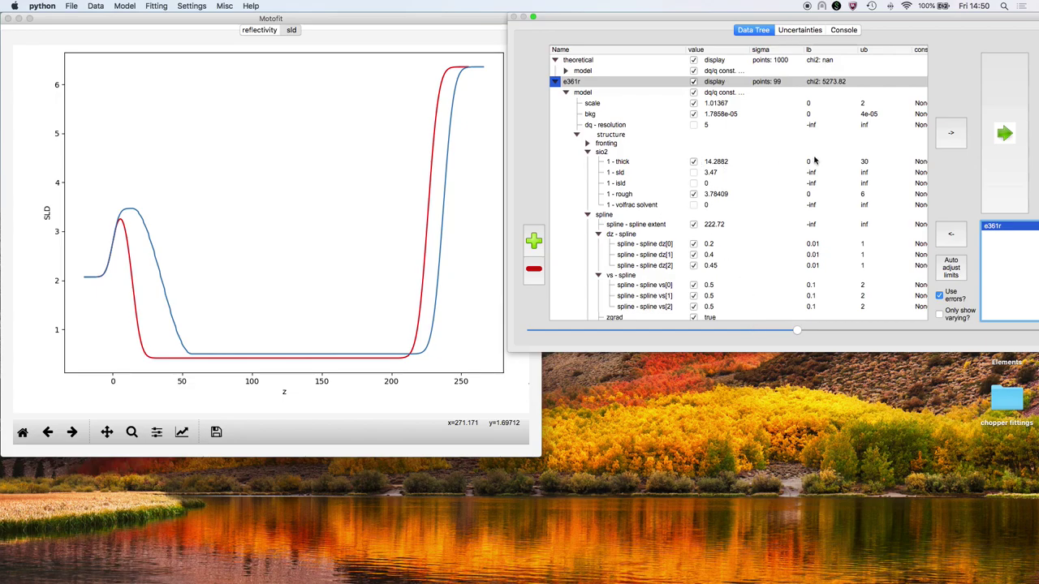
left_click(588, 153)
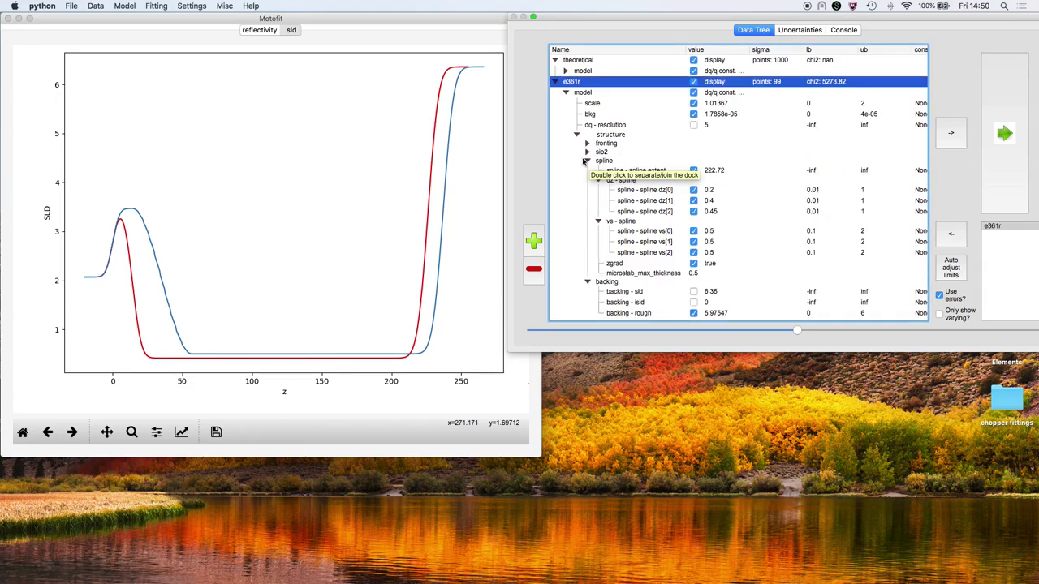
left_click(587, 281)
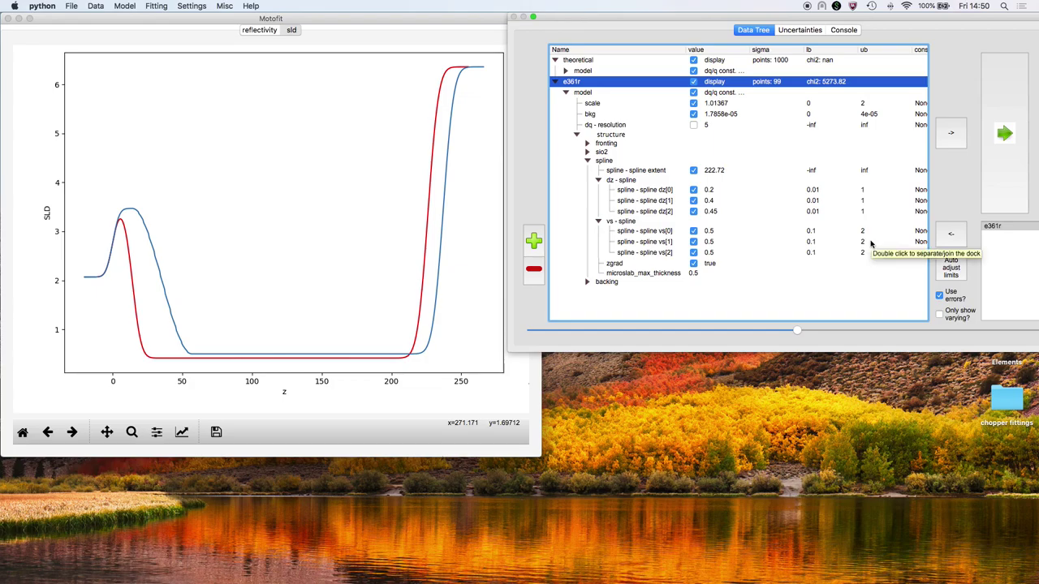
Bound the spline extent between 100 and 300, then start the fit.
double_click(817, 170)
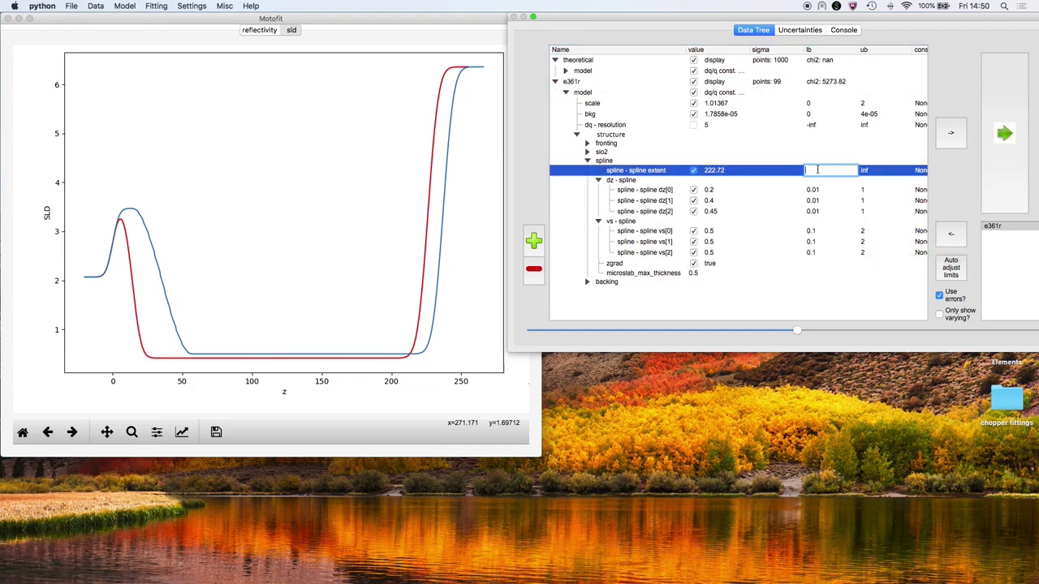
type("100")
key("Return")
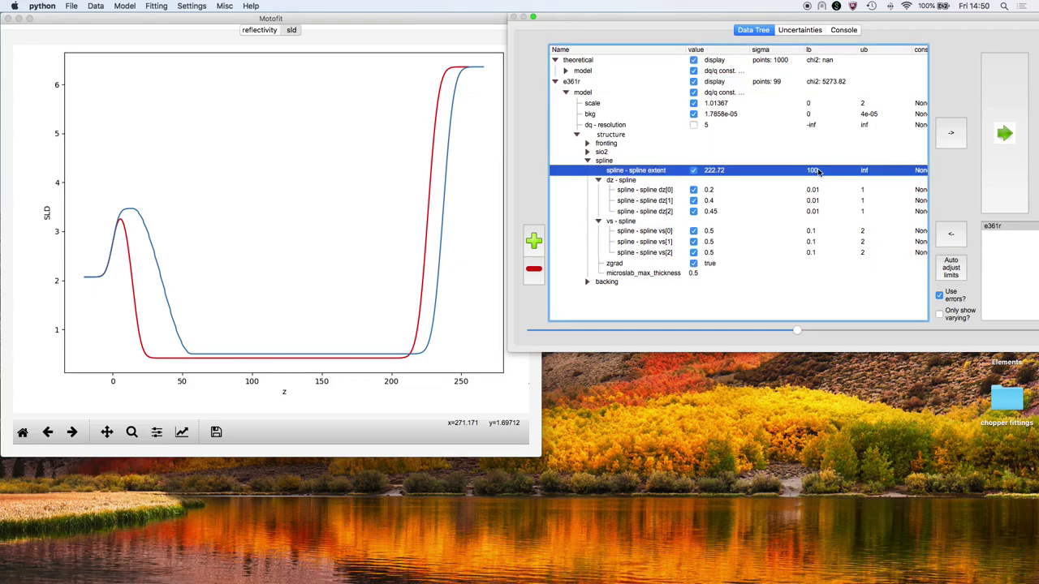
double_click(874, 169)
type("30")
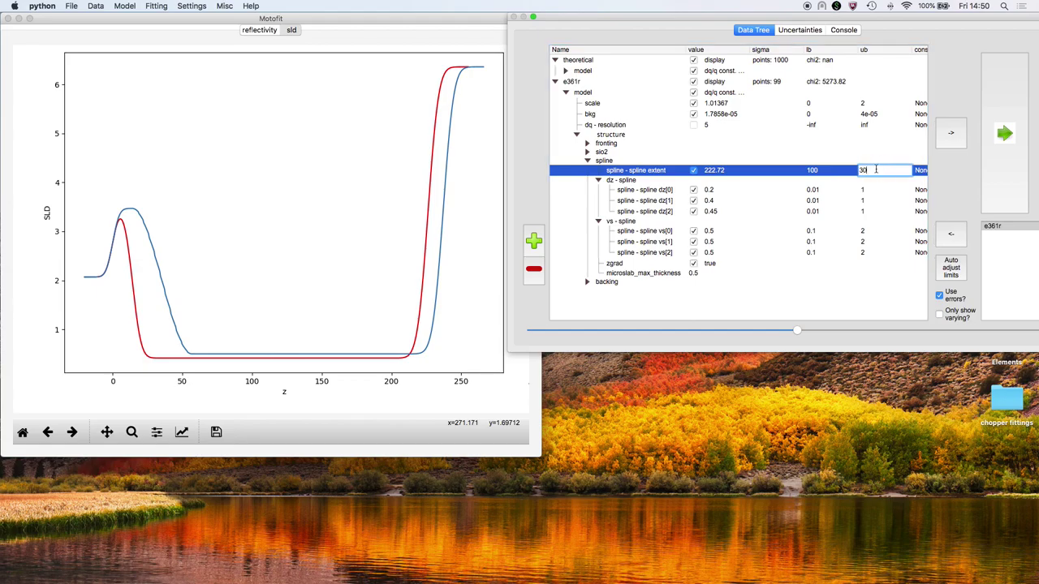
type("0")
key("Return")
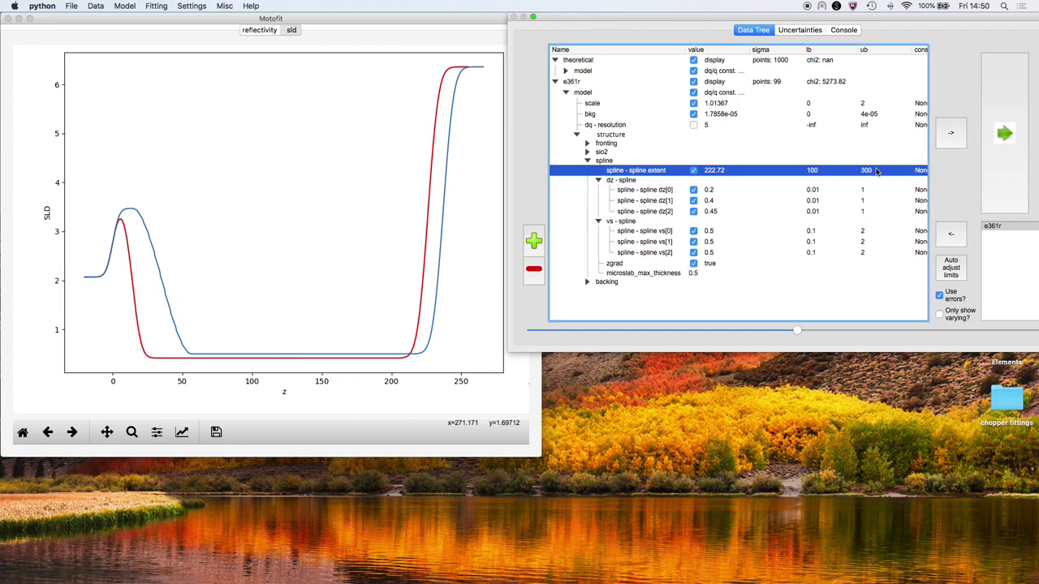
left_click(1002, 152)
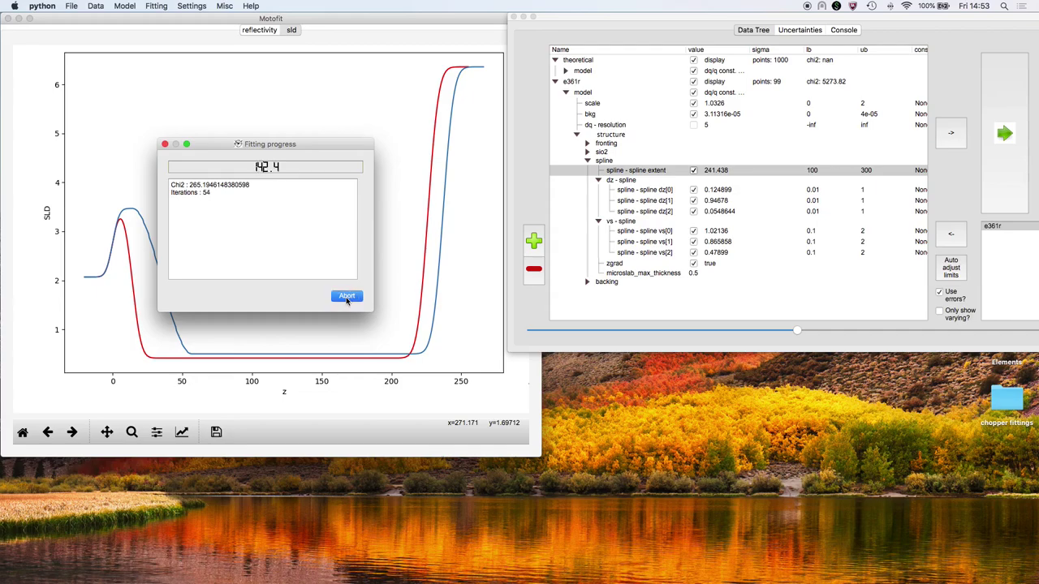
Abort the running fit near chi2 265.19 and dismiss the early-termination warning.
left_click(347, 297)
left_click(577, 297)
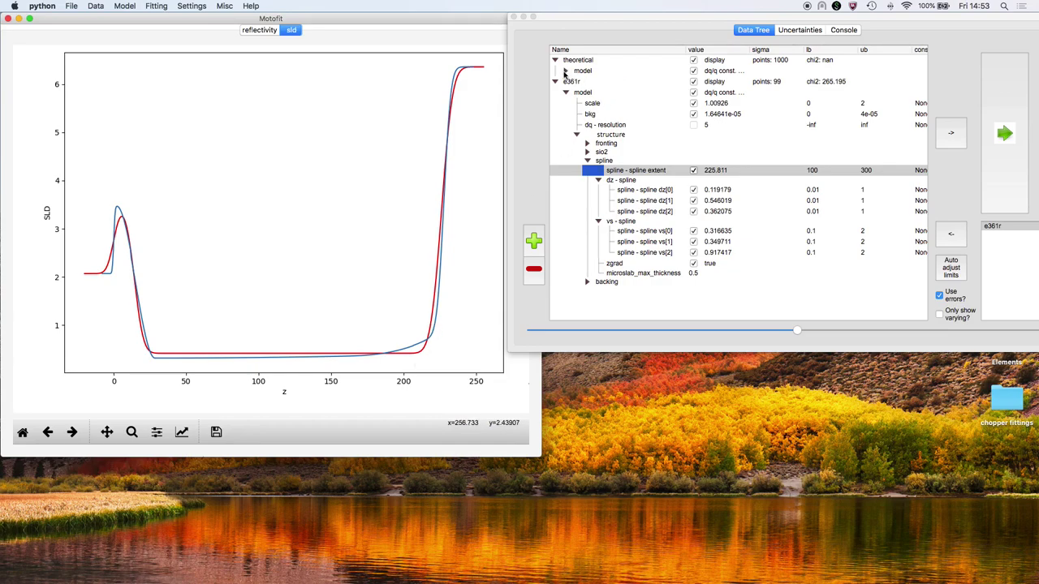
Toggle the theoretical curve and check the reflectivity fit before returning to the SLD plot.
left_click(693, 60)
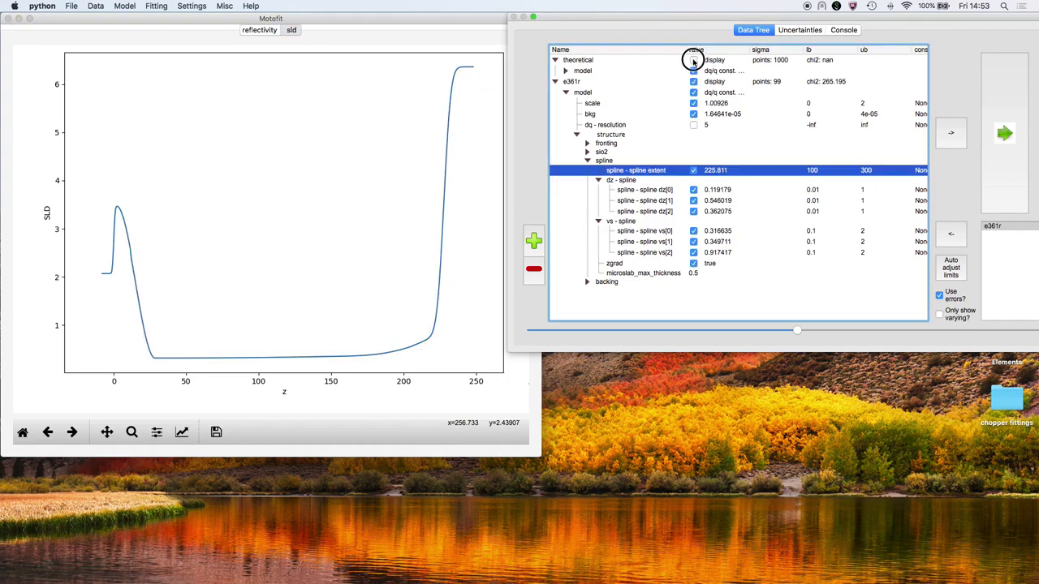
left_click(693, 60)
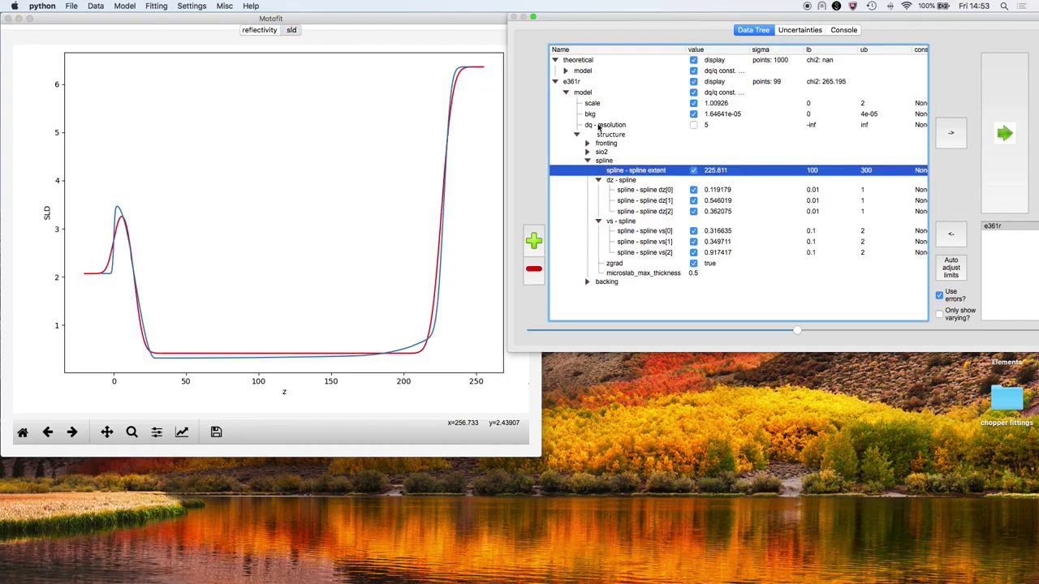
left_click(260, 30)
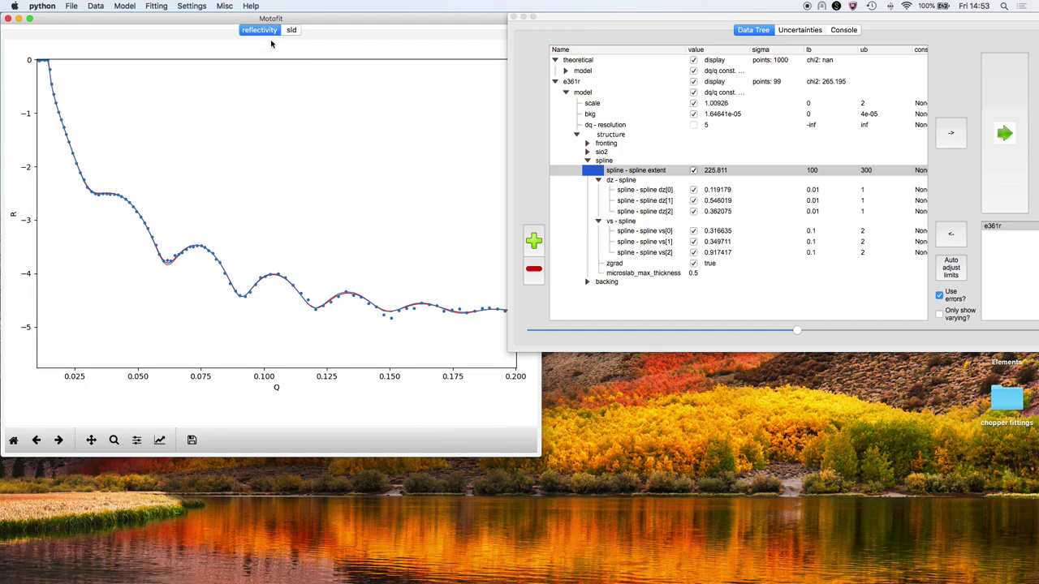
left_click(292, 30)
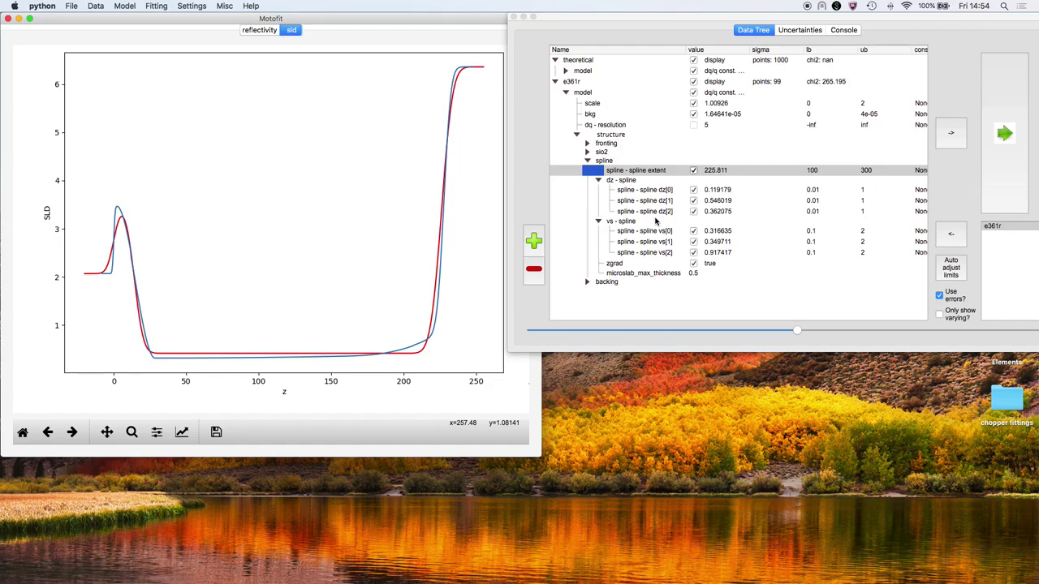
Set microslab_max_thickness to 2.5.
double_click(703, 274)
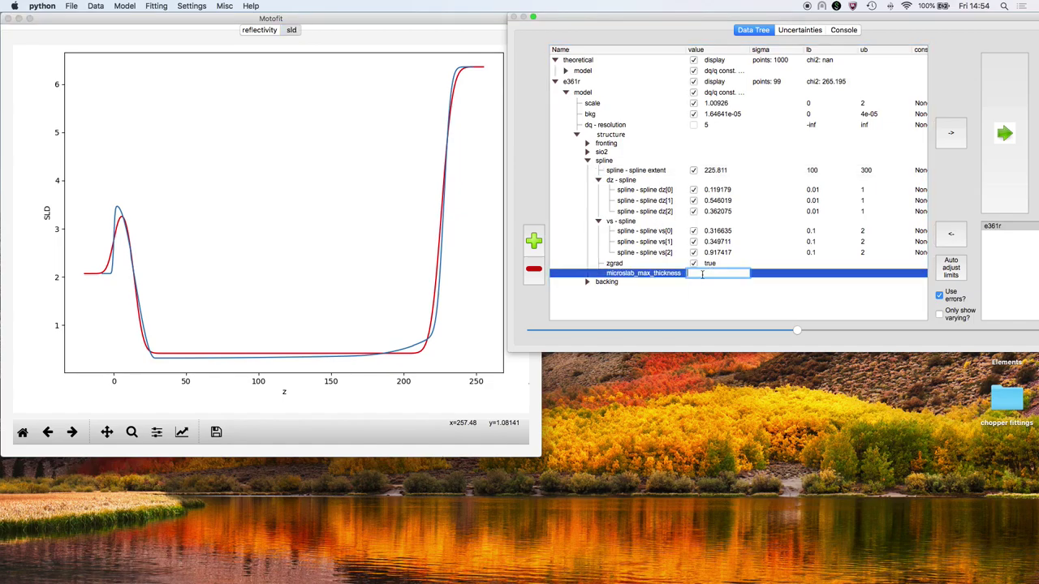
type("2.5")
key("Return")
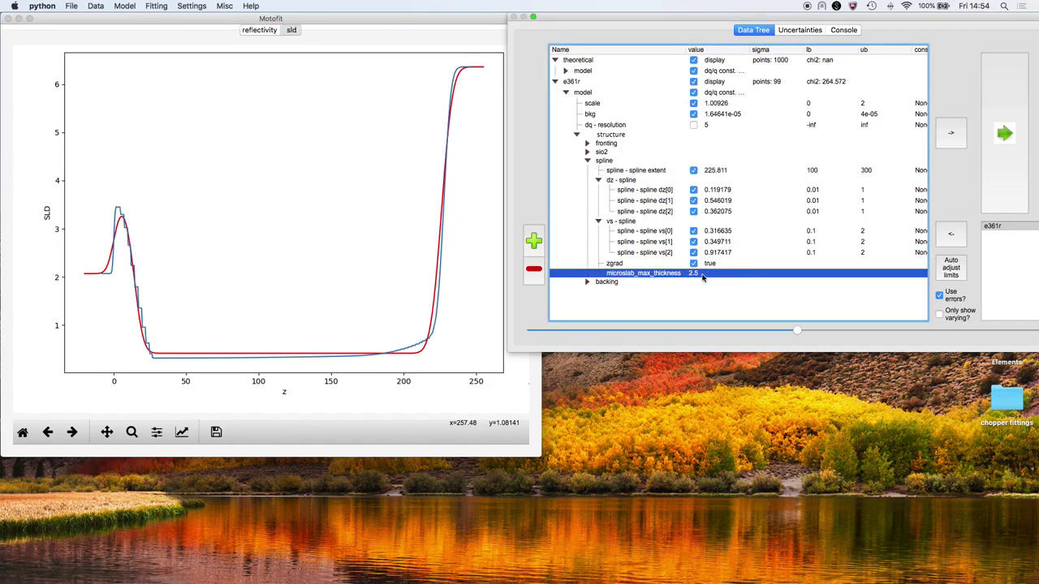
Delete the old spline and insert a one-knot Spline component after sio2.
left_click(604, 162)
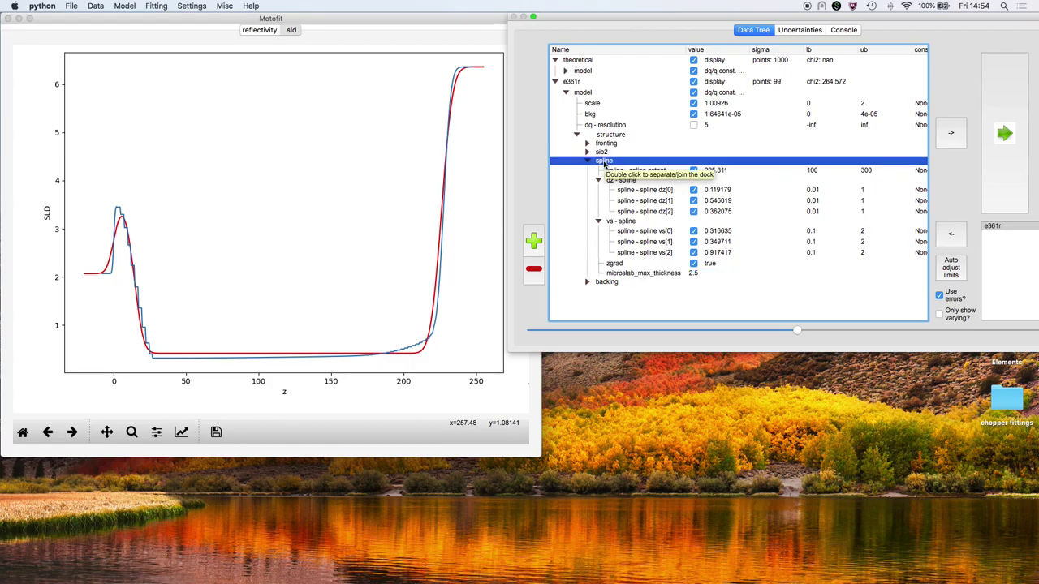
key("Delete")
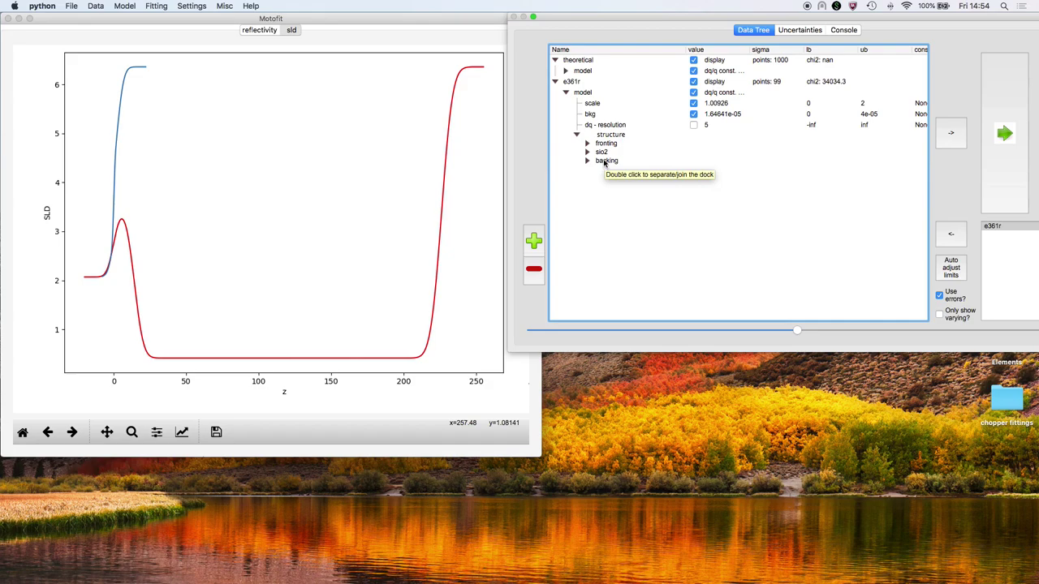
left_click(602, 153)
key("plus")
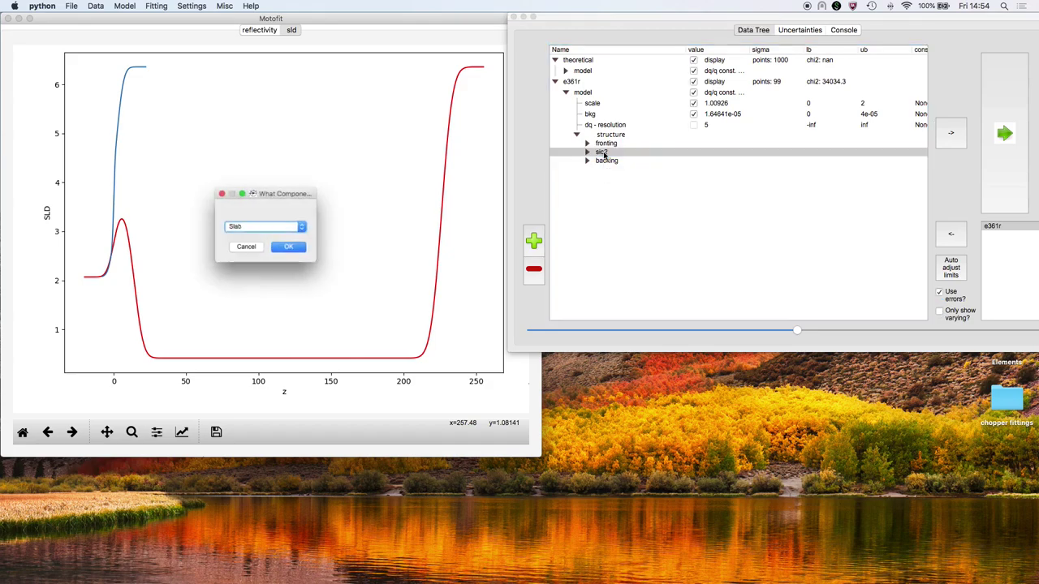
key("Down")
key("Down")
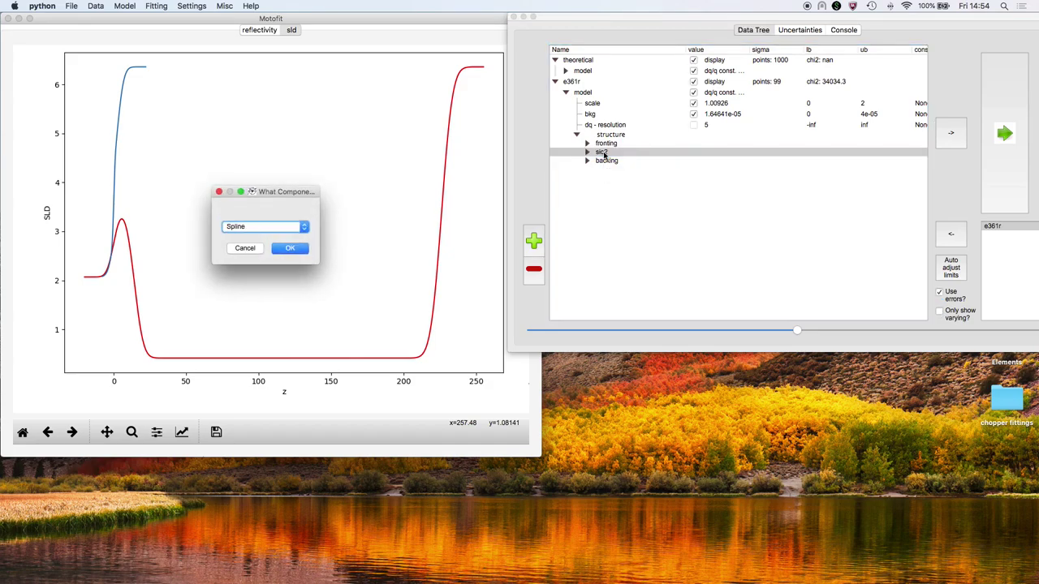
key("Return")
key("Down")
key("Down")
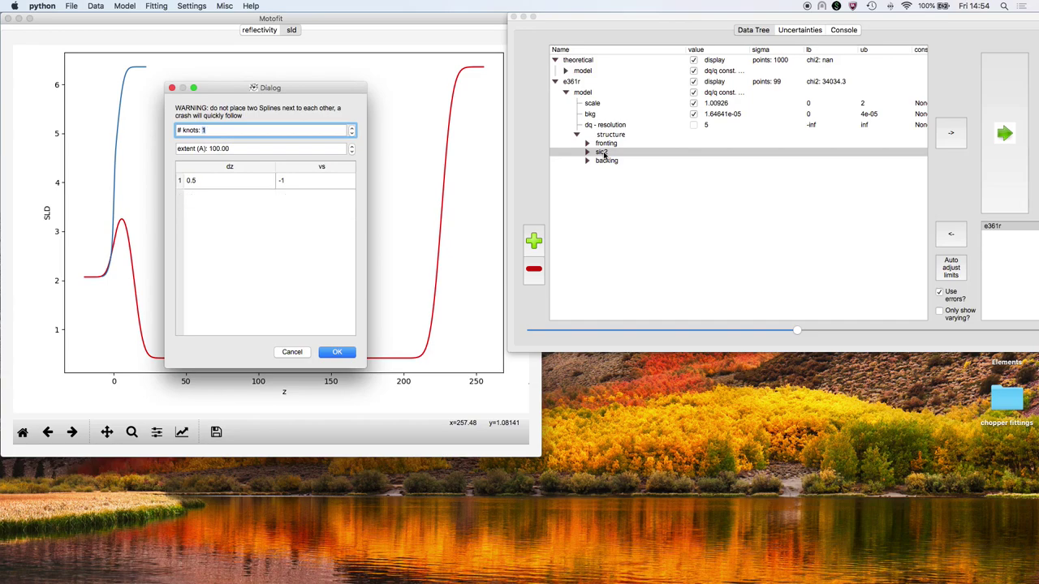
key("Return")
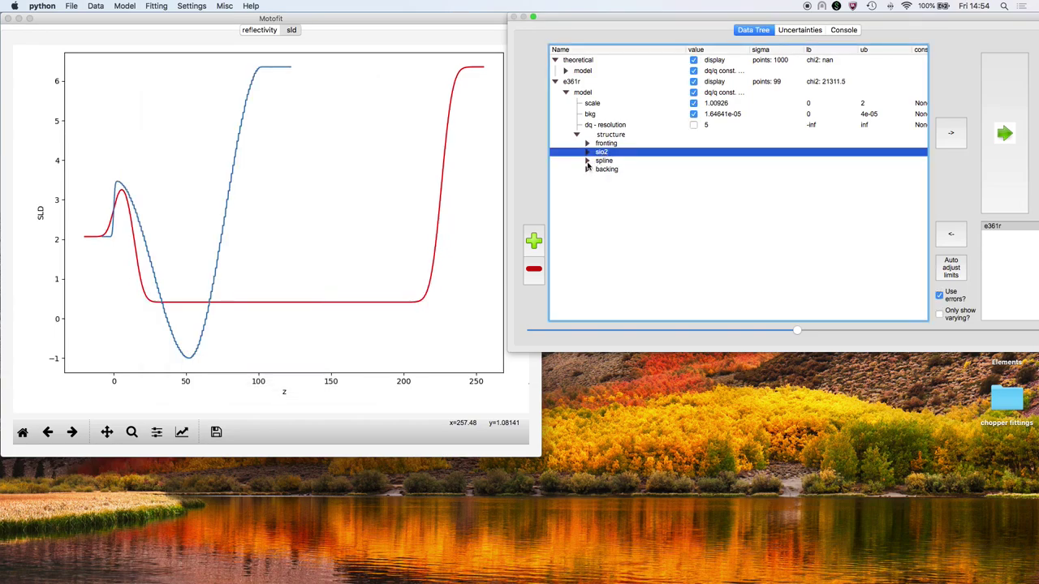
left_click(588, 161)
Set the spline extent to 250, turn zgrad off, and set vs[0] to 4.
double_click(711, 170)
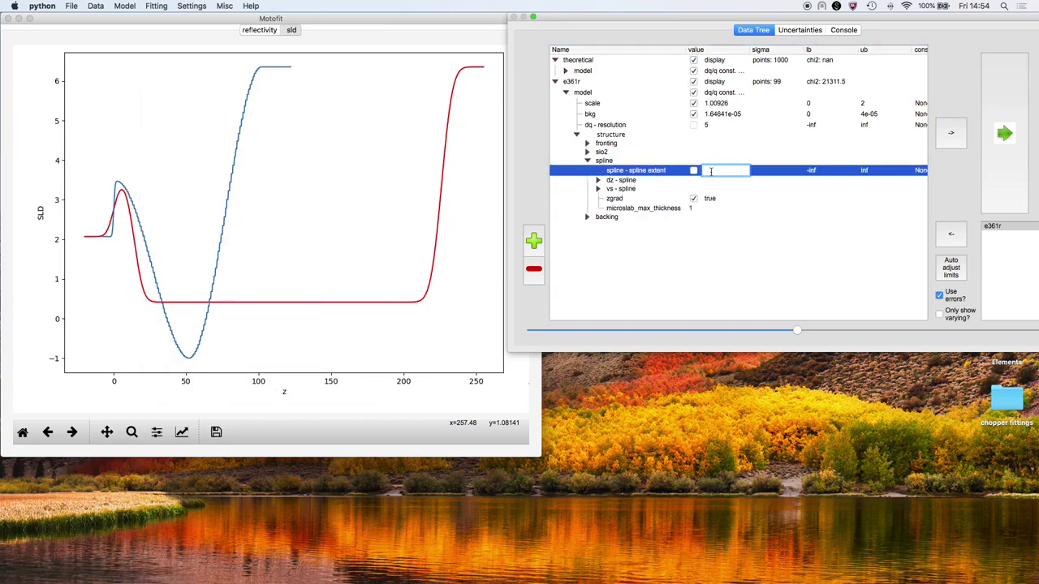
type("250")
key("Return")
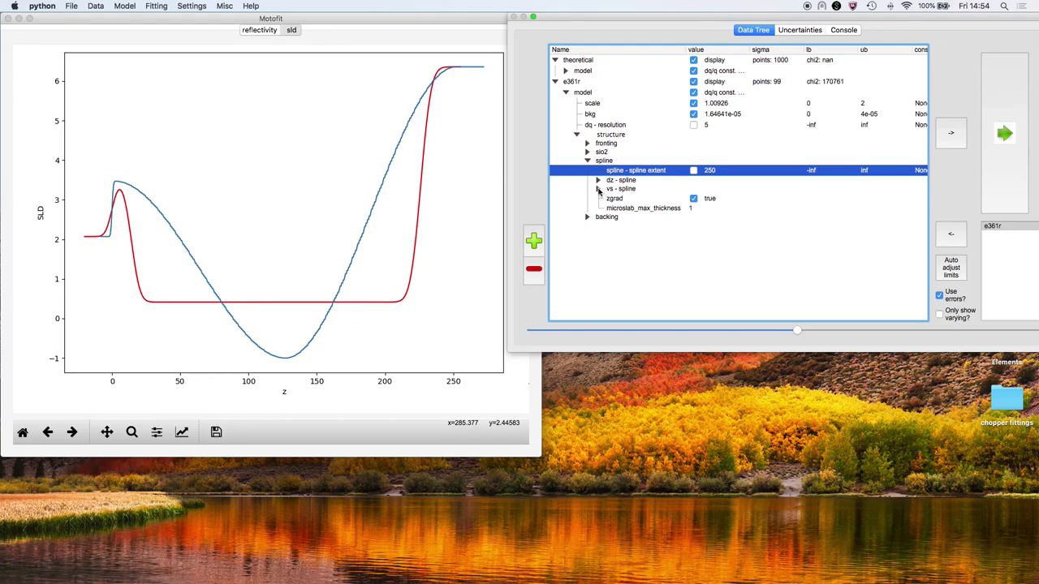
left_click(693, 199)
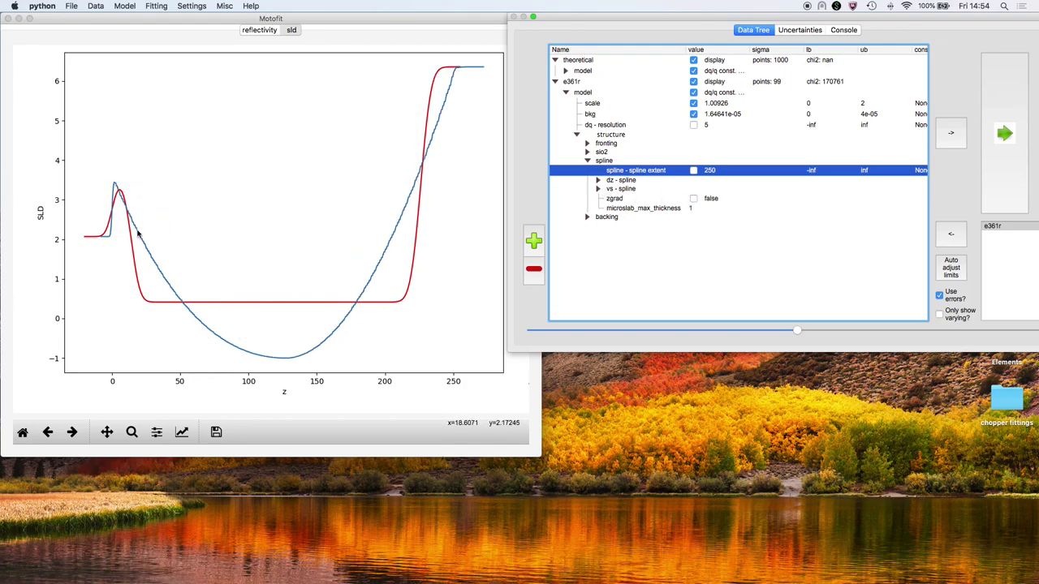
left_click(599, 189)
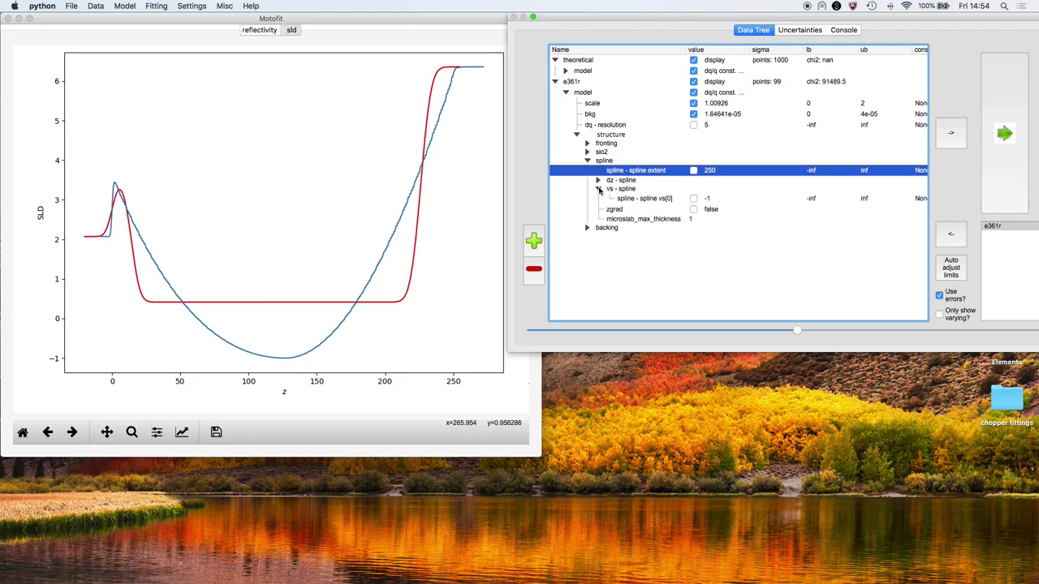
left_click(715, 200)
double_click(715, 200)
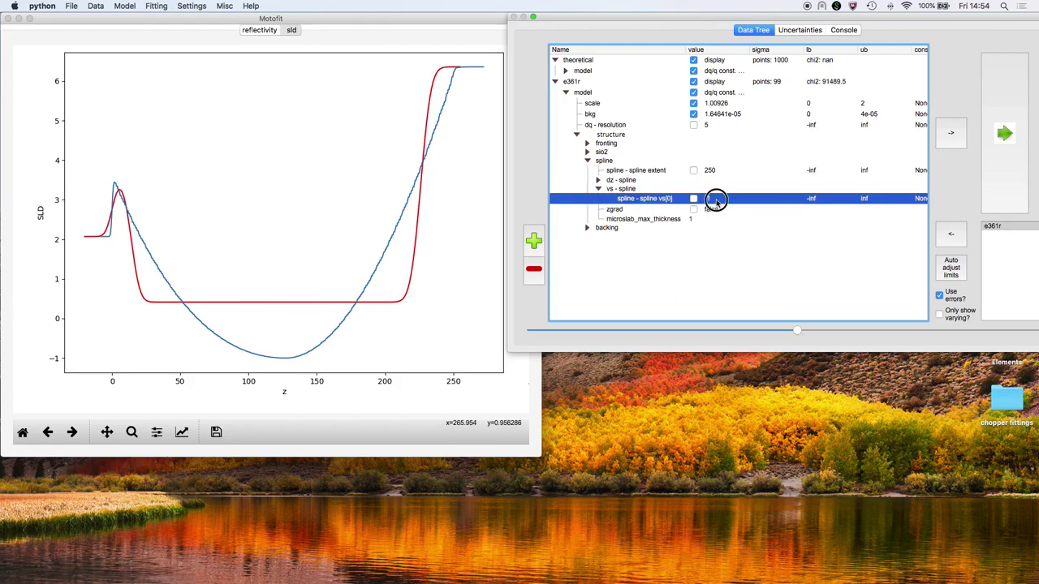
type("4")
key("Return")
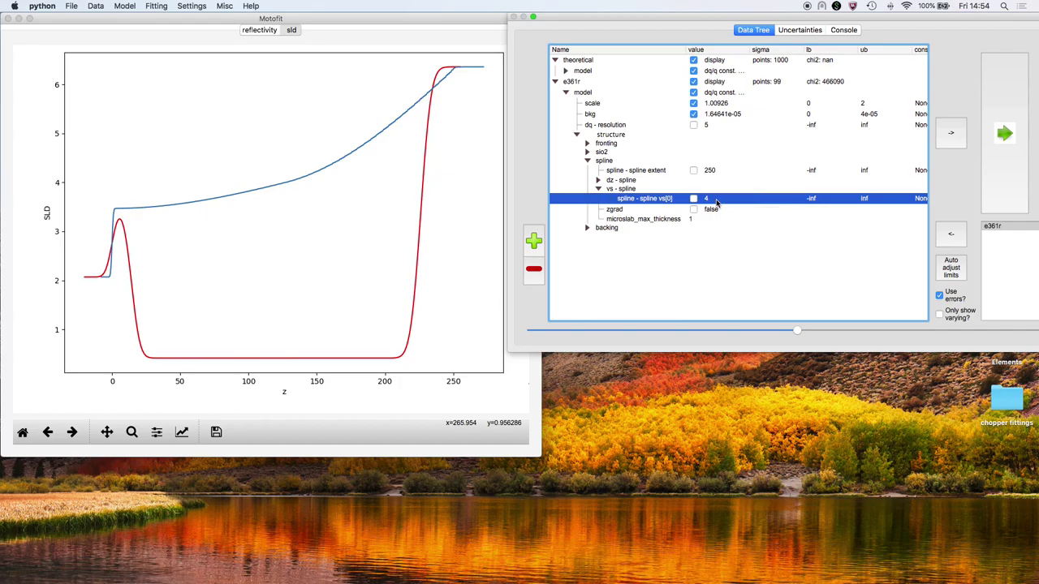
Set dz[0] to 0.5 and drag vs[0] to about 4.336.
left_click(597, 181)
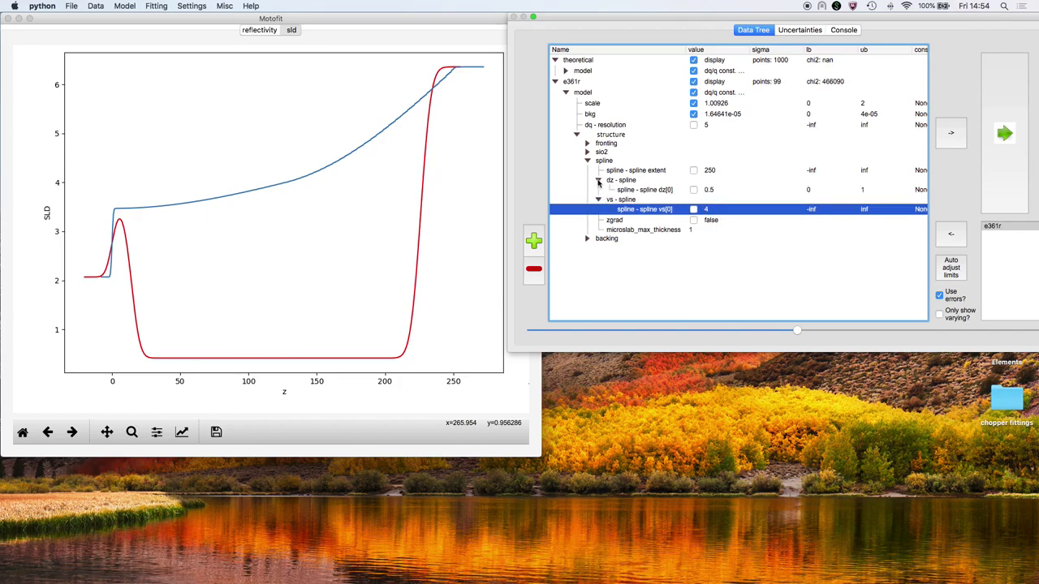
double_click(711, 190)
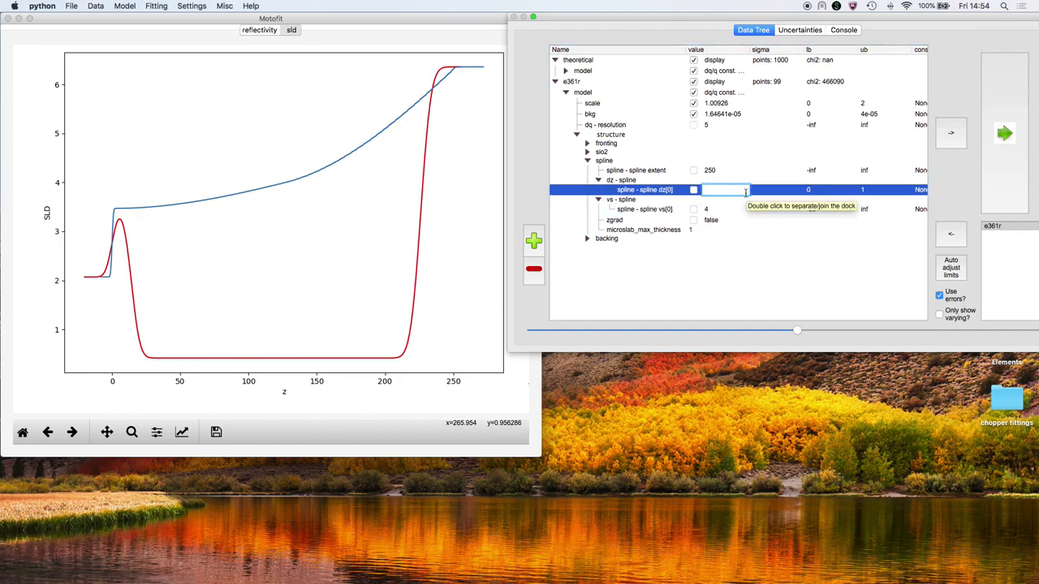
type("0.5")
key("Return")
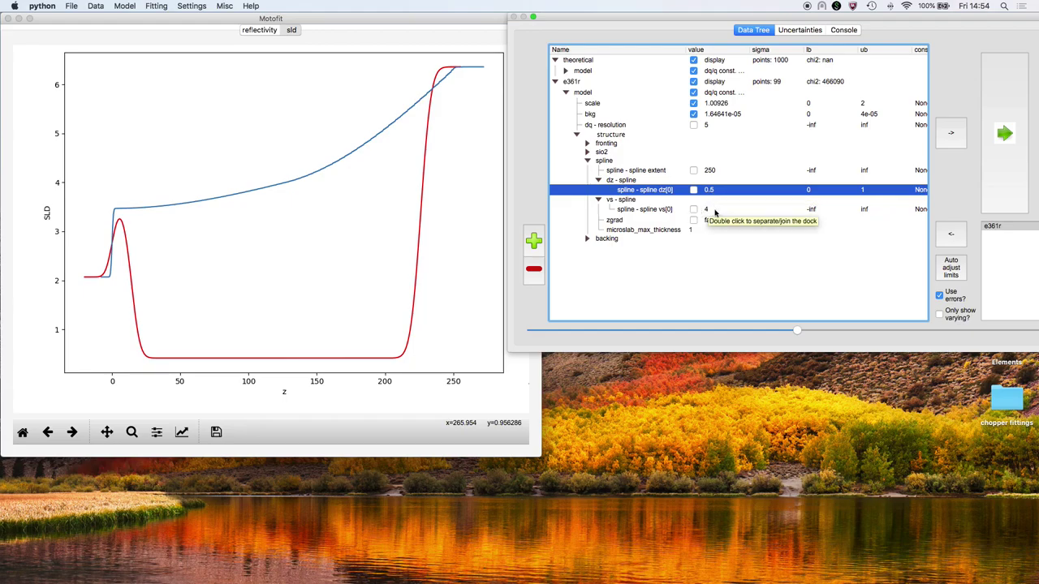
left_click(719, 213)
mouse_move(799, 332)
left_mouse_down()
mouse_move(610, 317)
mouse_move(937, 320)
mouse_move(601, 322)
mouse_move(820, 326)
mouse_move(797, 328)
left_mouse_up()
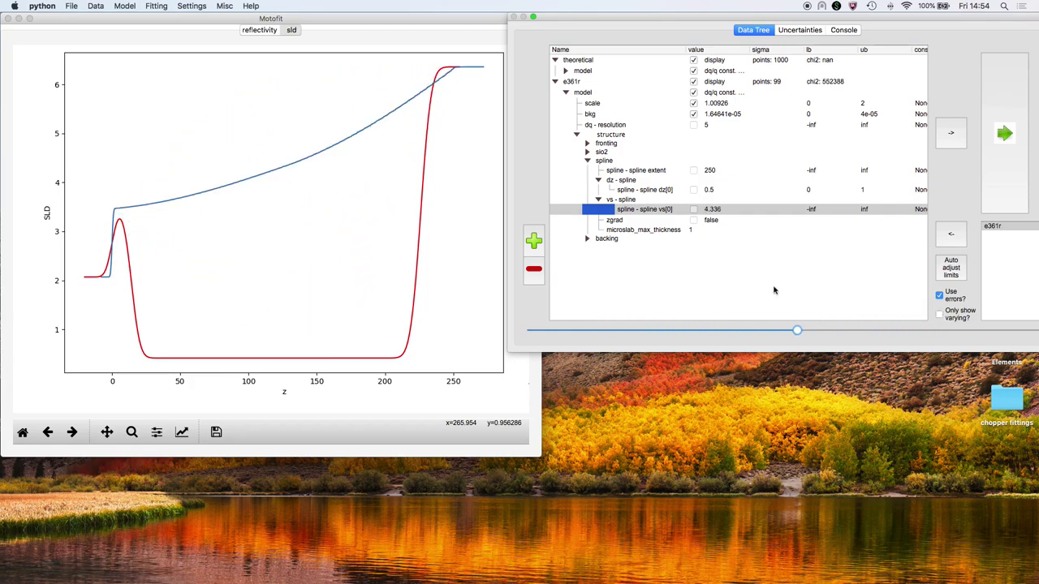
left_click(609, 161)
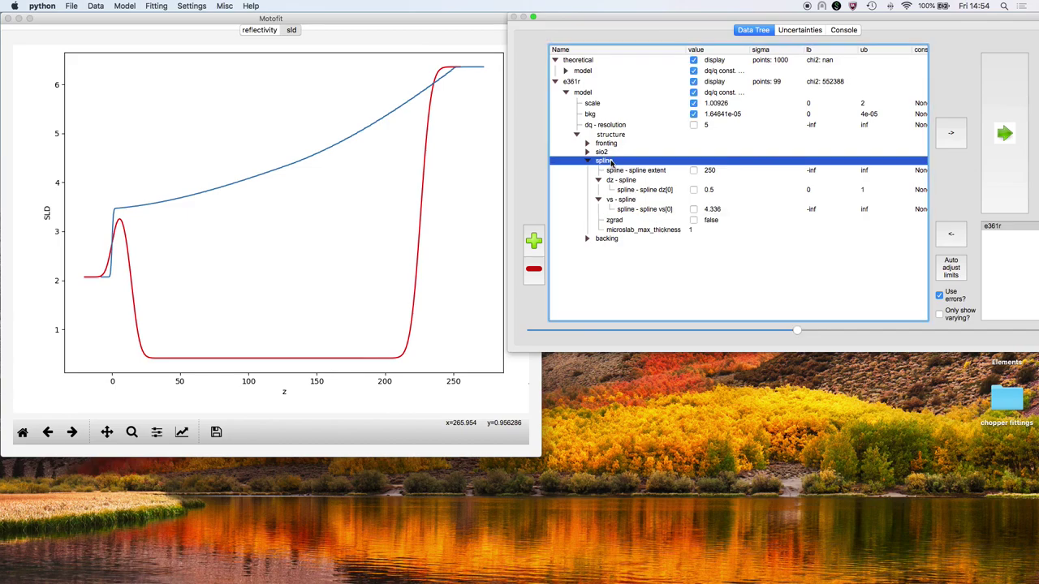
Delete the one-knot spline and insert a 5-knot Spline after sio2.
key("Delete")
left_click(611, 163)
key("Up")
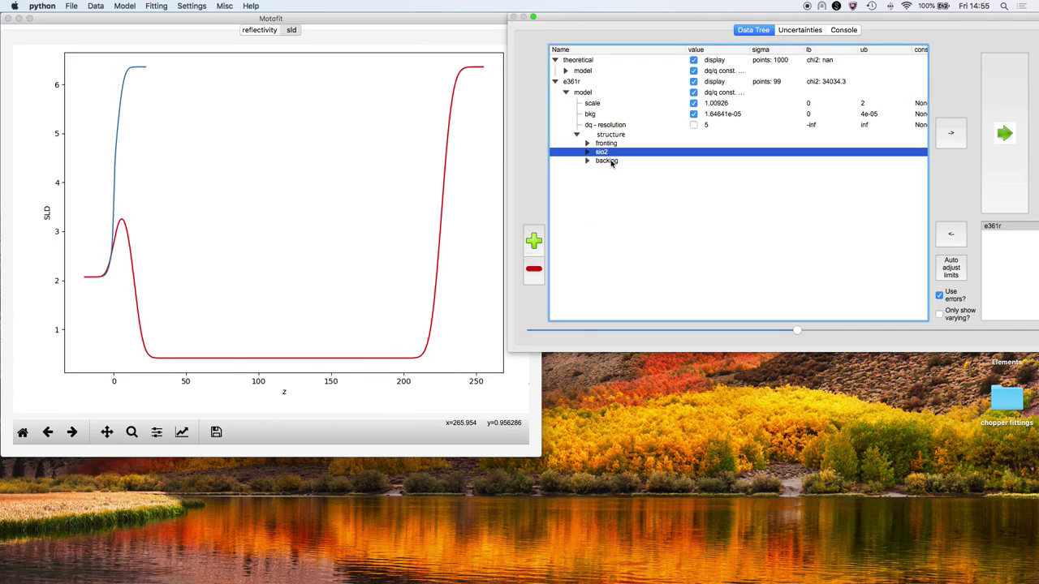
key("Insert")
key("Return")
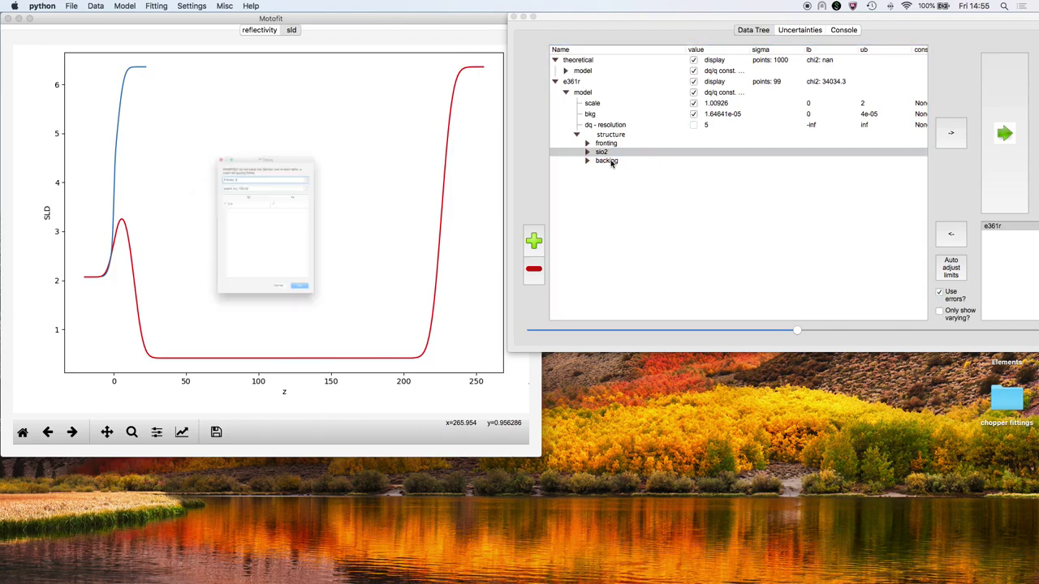
key("Up")
key("Up")
key("Up")
key("Up")
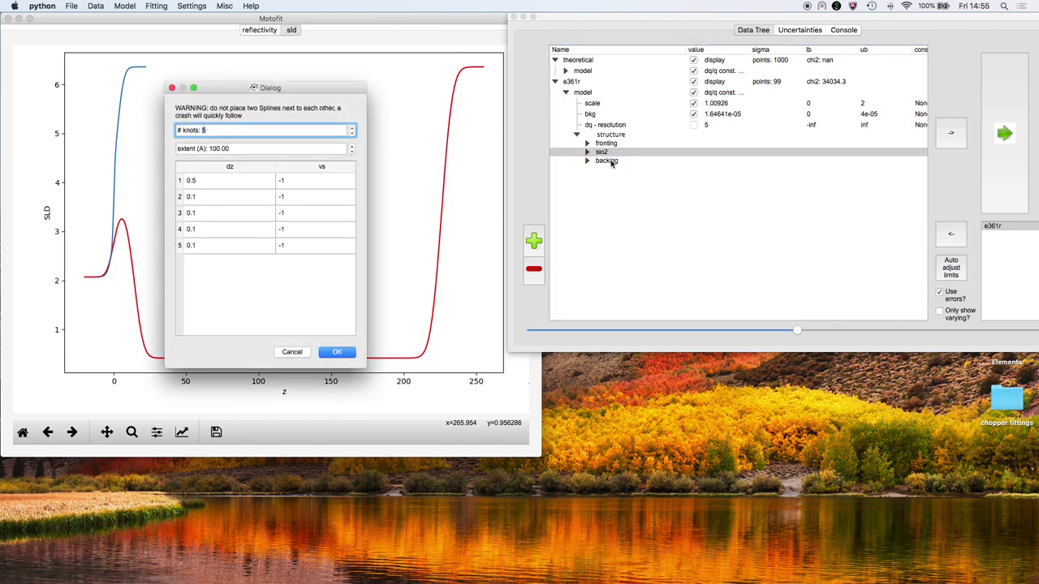
key("Return")
Set the new spline's extent to 250.
left_click(588, 161)
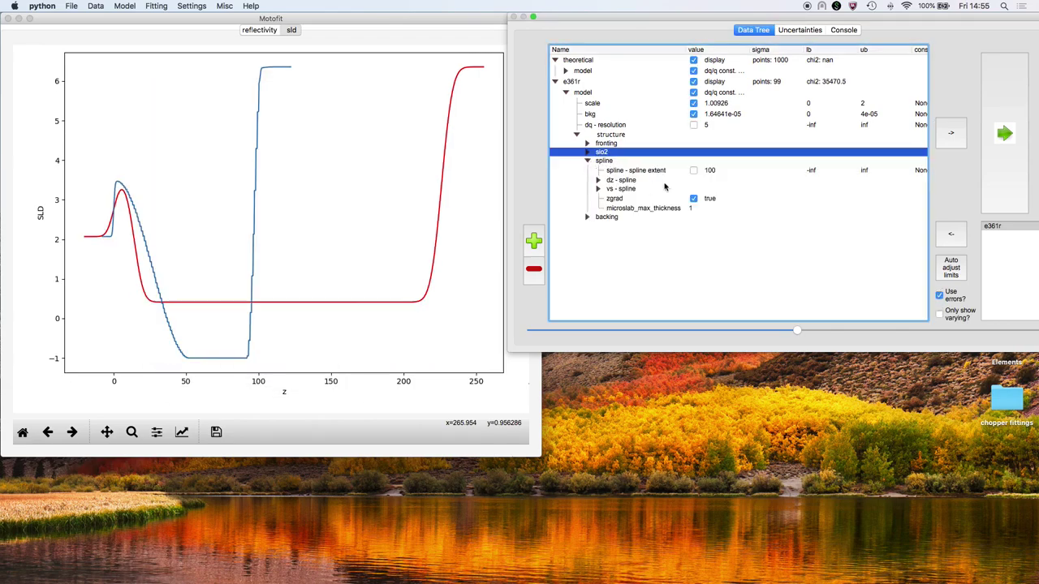
double_click(720, 169)
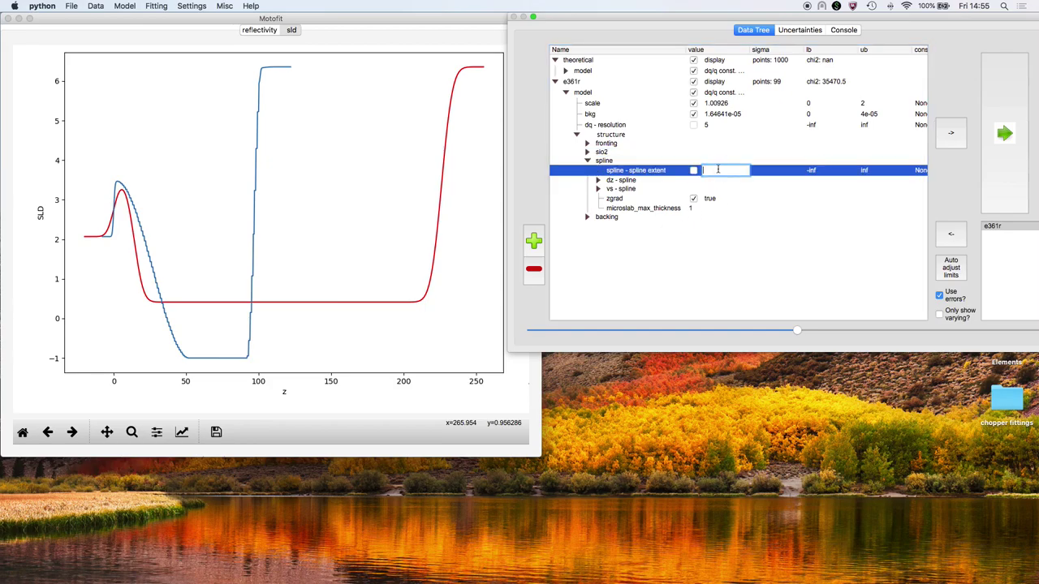
type("250")
key("Return")
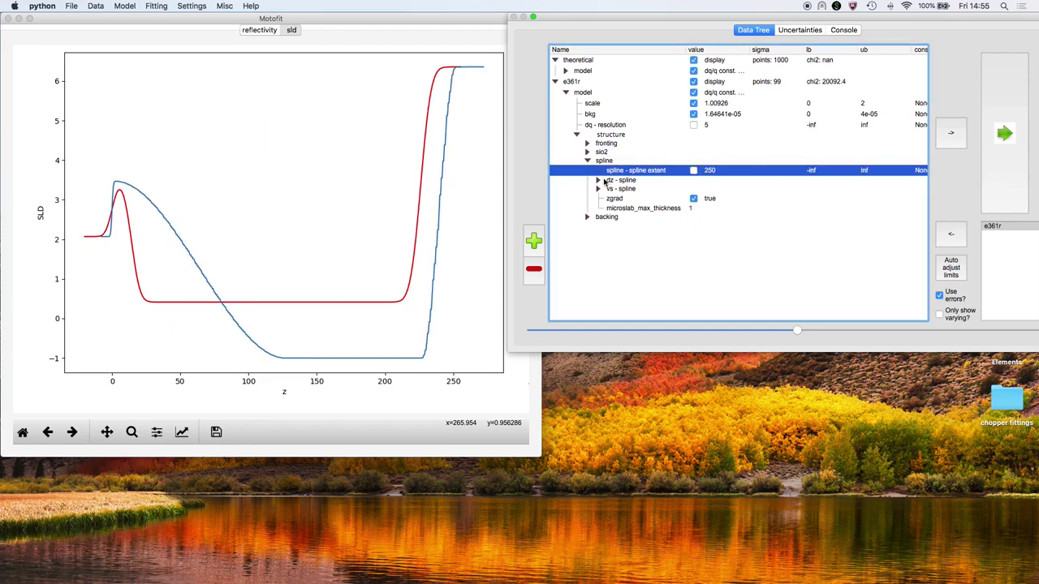
scroll(613, 180, "right", 2)
Expand the dz knots and set dz[0] to 0.1.
left_click(568, 180)
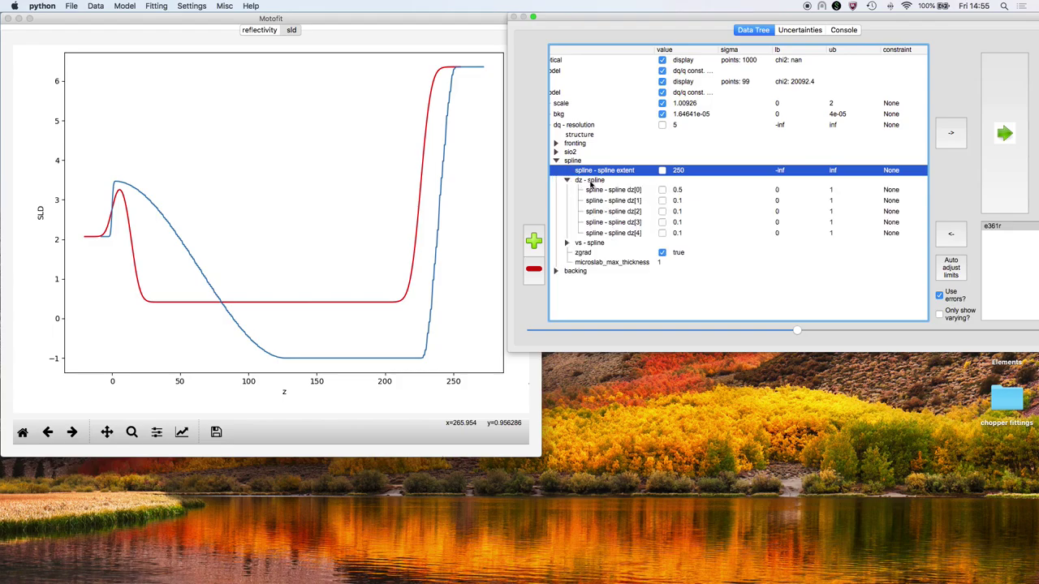
left_click(680, 190)
left_click(680, 190)
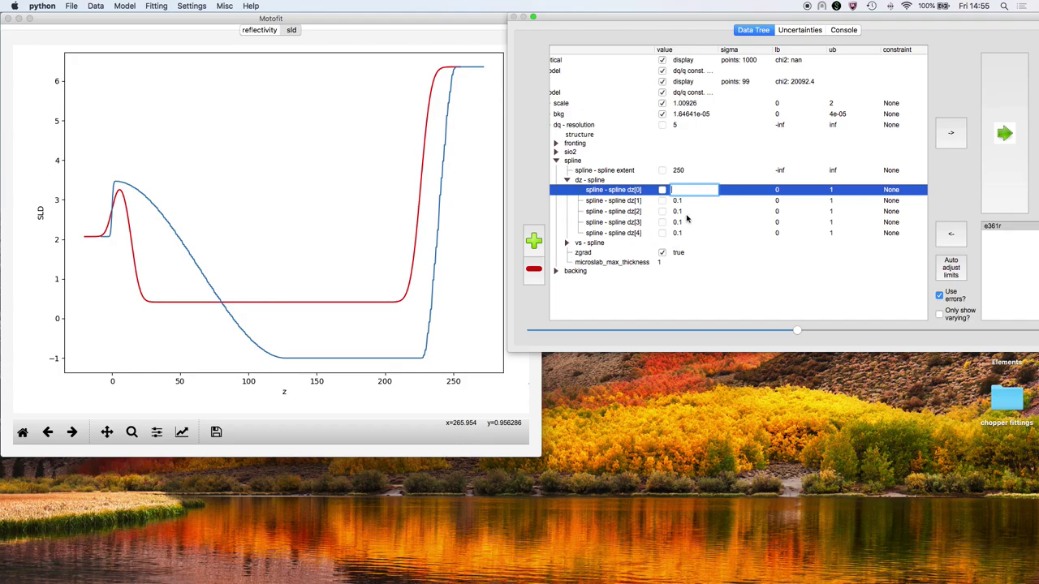
key("Return")
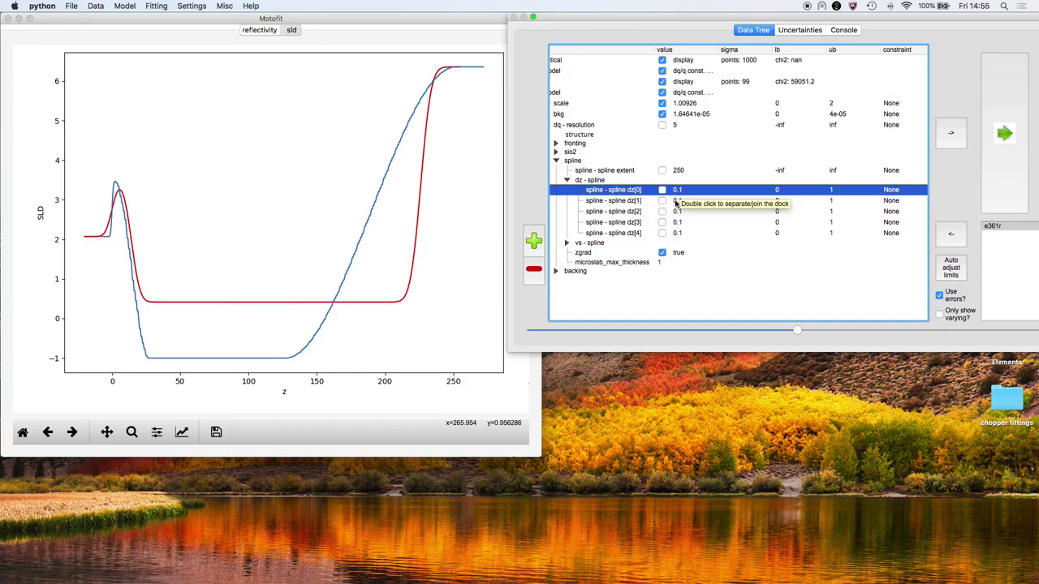
left_click(635, 201)
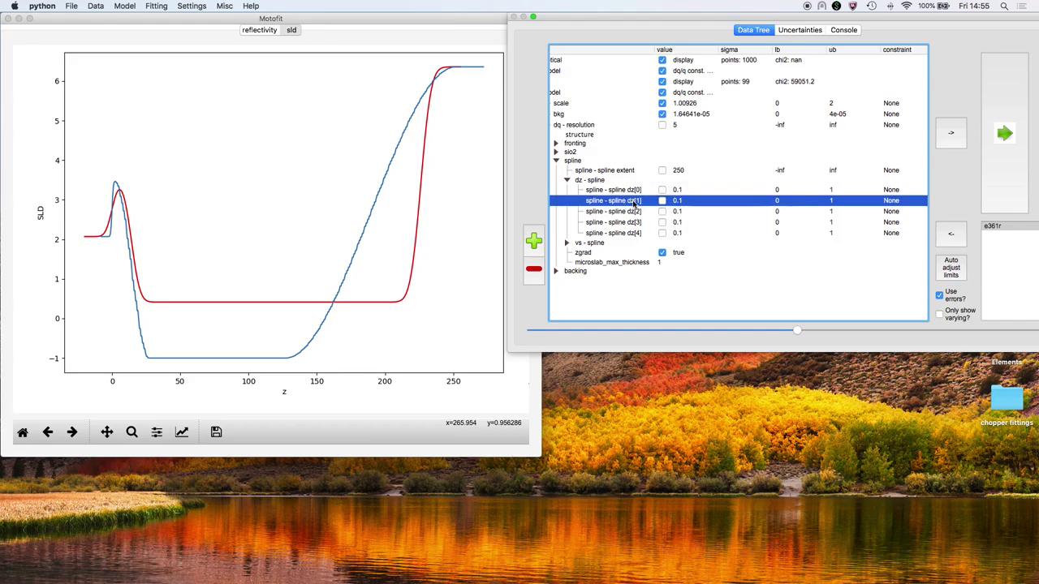
left_click(634, 211)
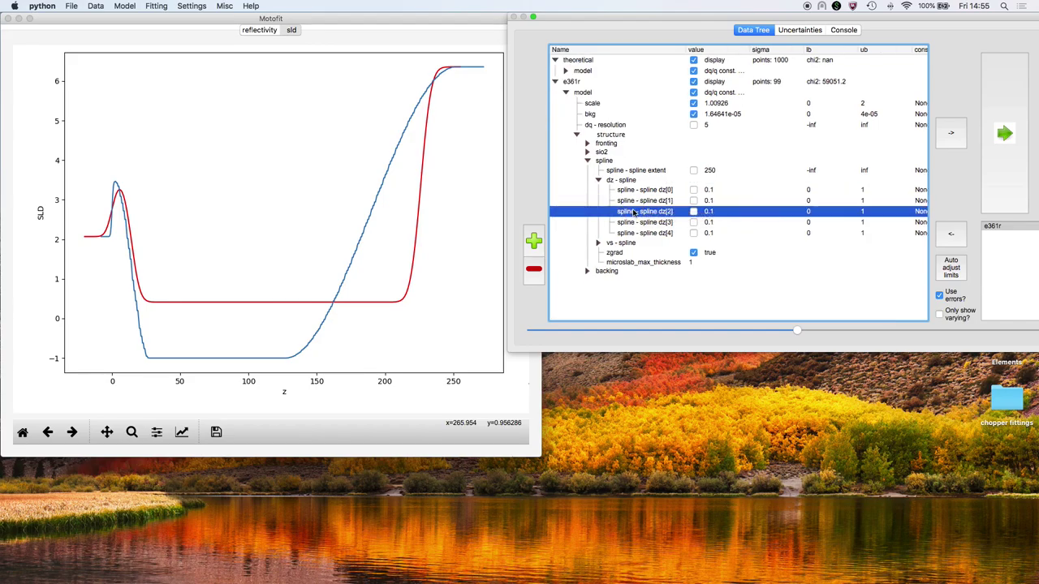
Expand the vs knots and set vs[2] to 4, vs[3] to 2 and vs[4] to 5.
left_click(599, 243)
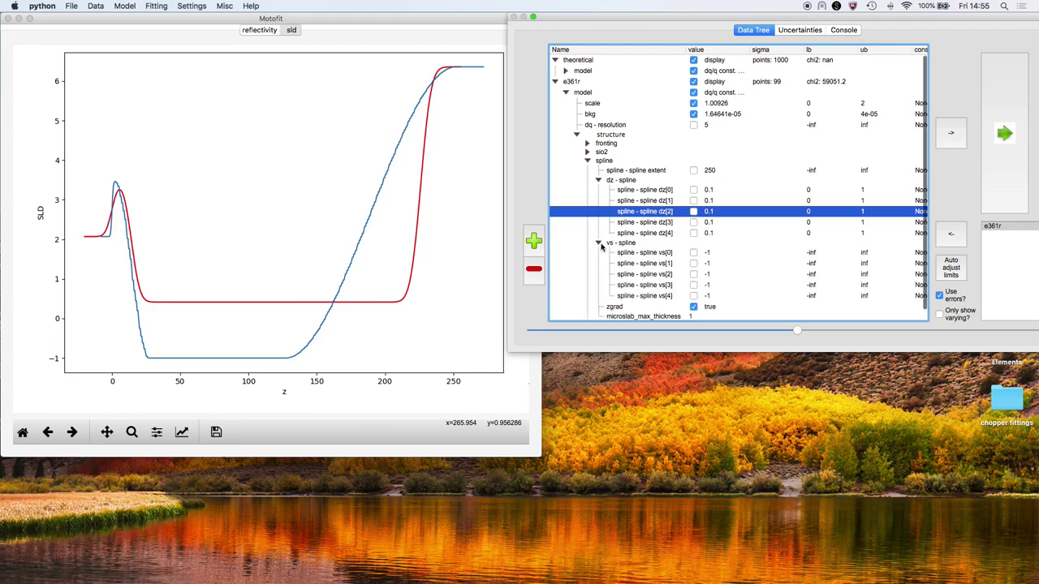
left_click(711, 274)
left_click(711, 275)
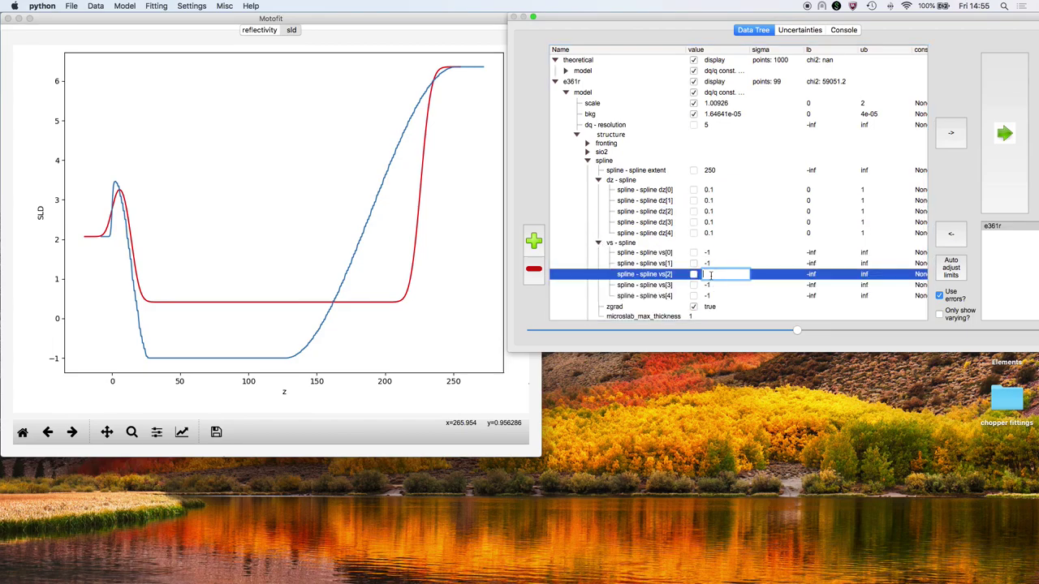
type("4")
key("Return")
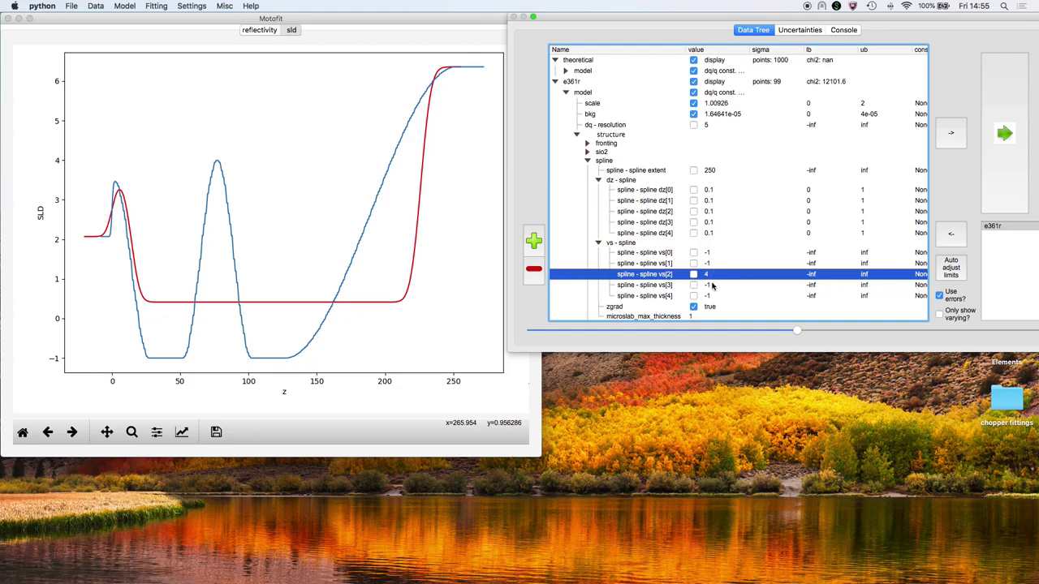
left_click(710, 286)
left_click(710, 286)
type("2")
key("Return")
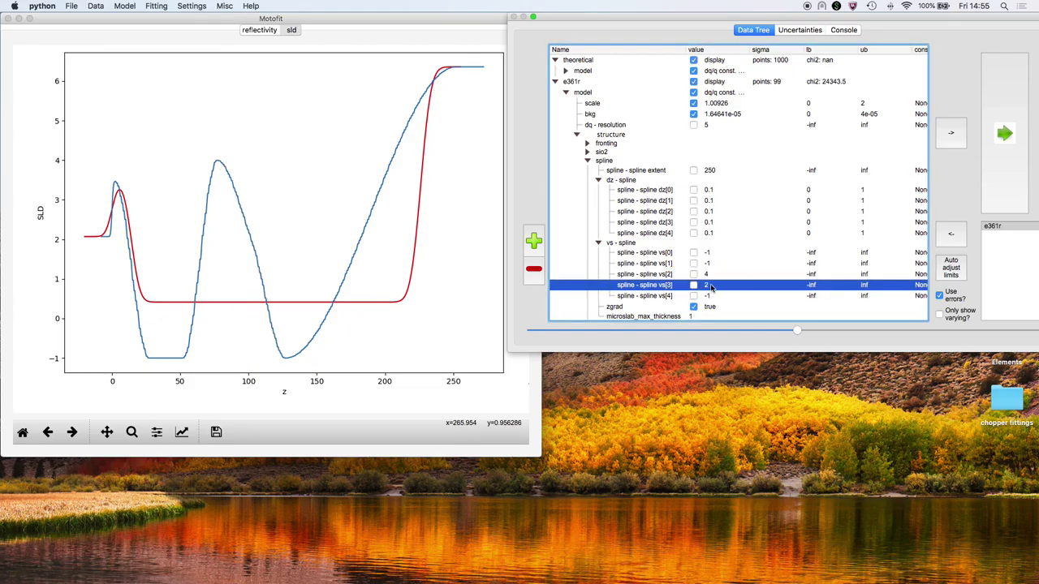
left_click(708, 296)
left_click(708, 296)
type("5")
key("Return")
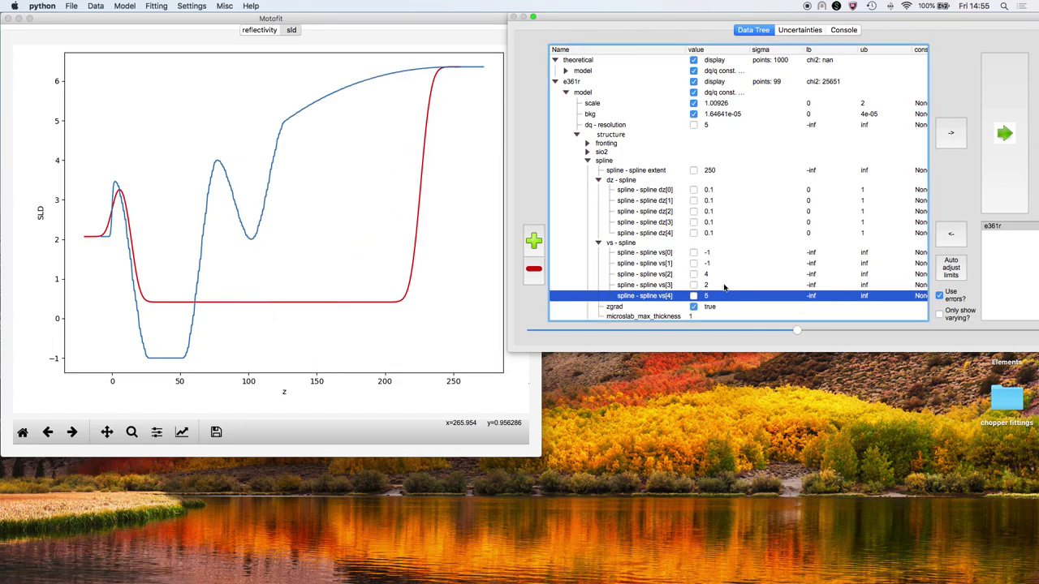
left_click(708, 296)
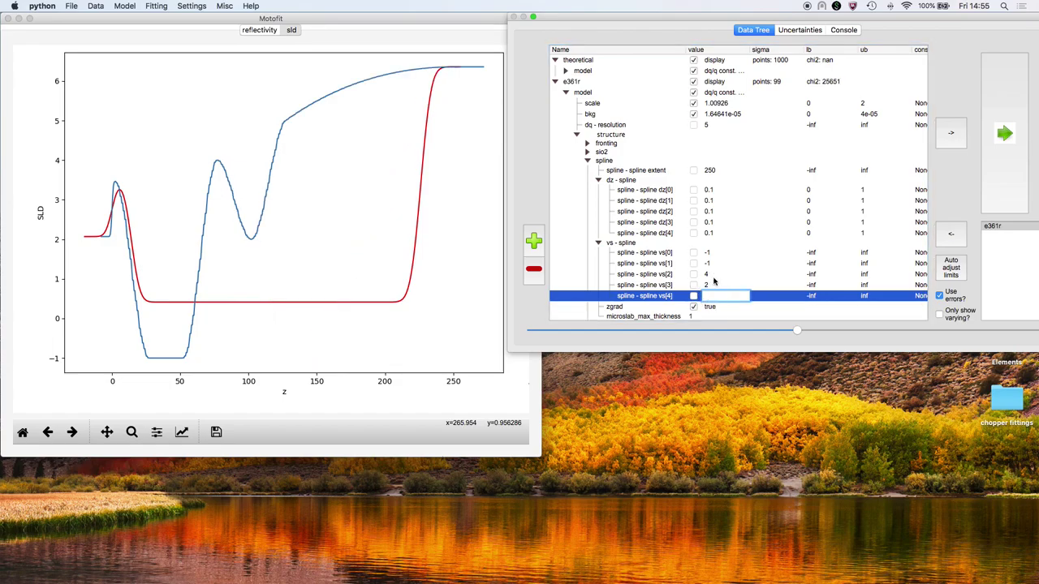
type("5")
key("Return")
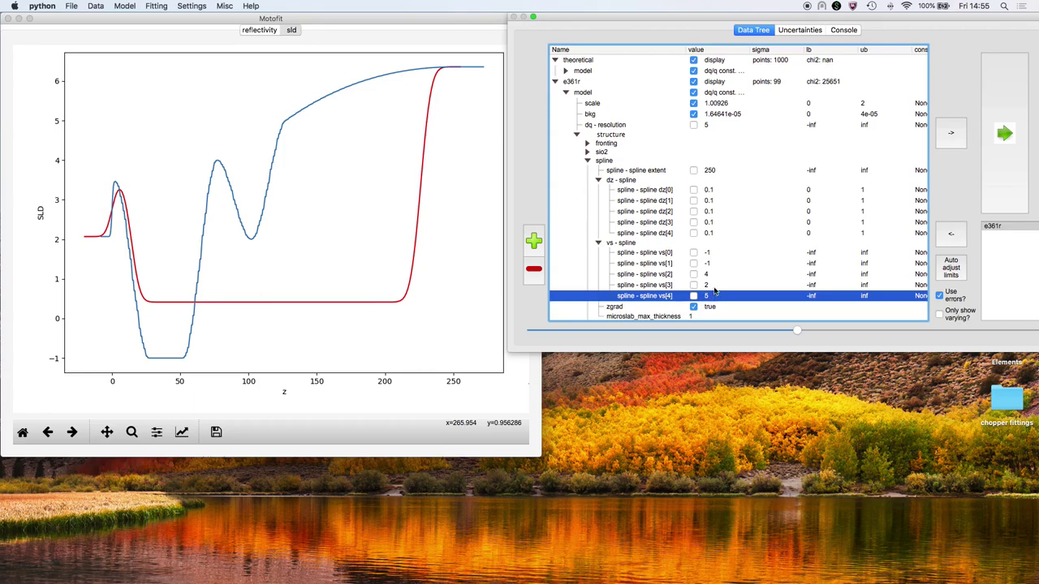
Set vs[1] to 2, vs[0] to 4, and dz[4] to 0.4.
left_click(719, 262)
left_click(720, 262)
type("2")
key("Return")
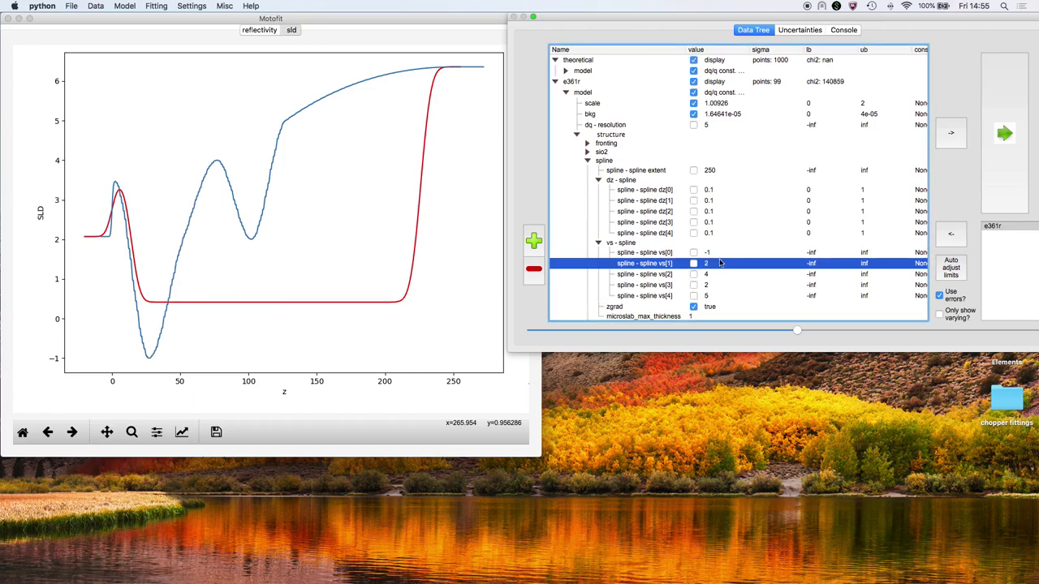
double_click(718, 254)
type("4")
key("Return")
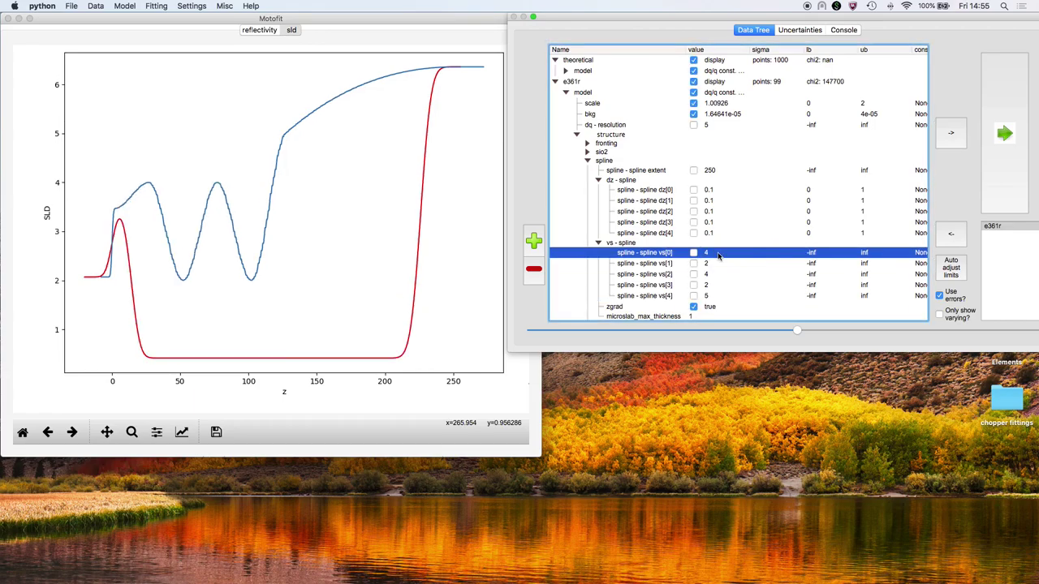
double_click(709, 234)
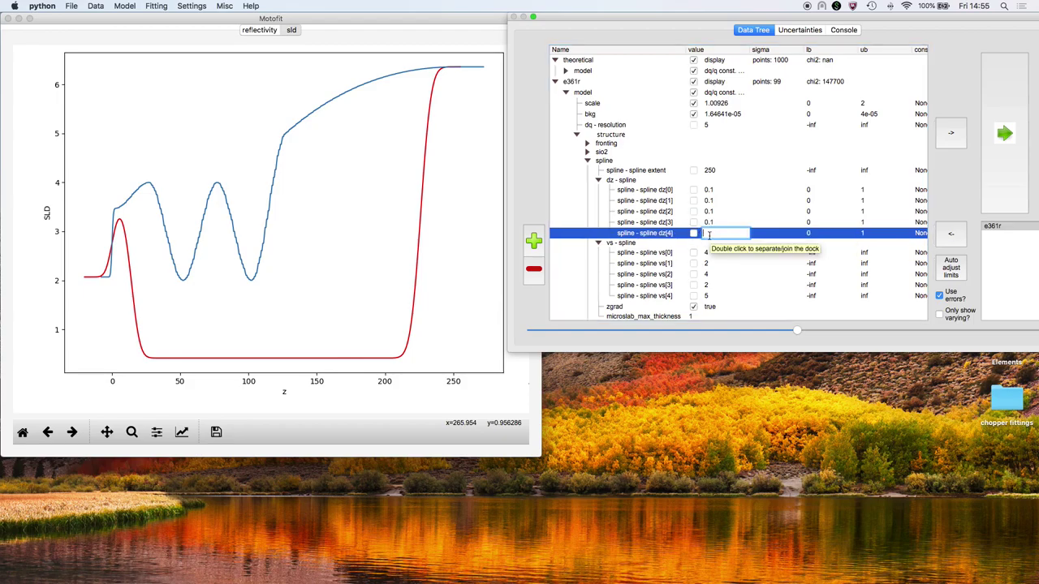
type("0.4")
key("Return")
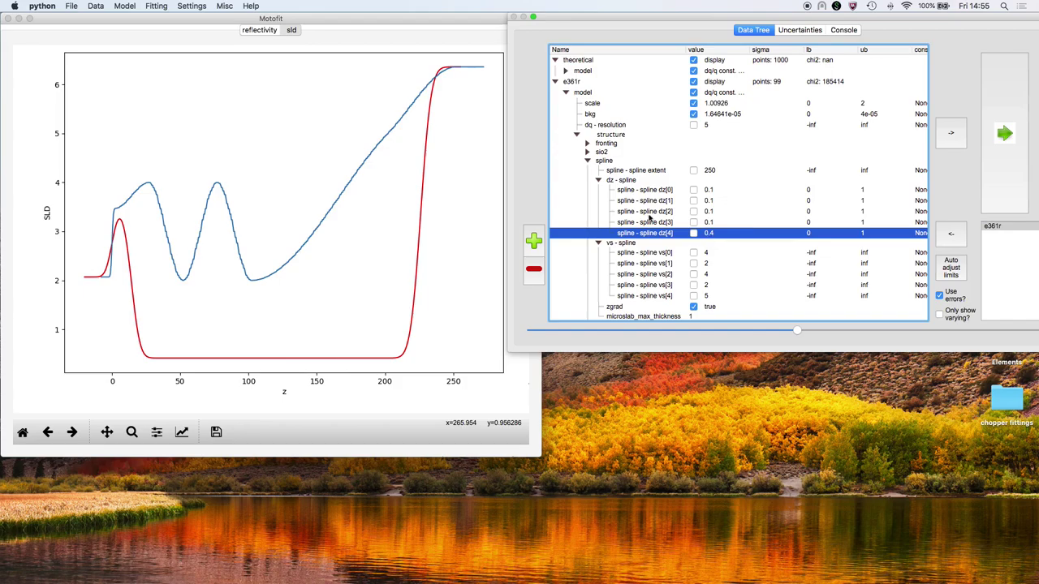